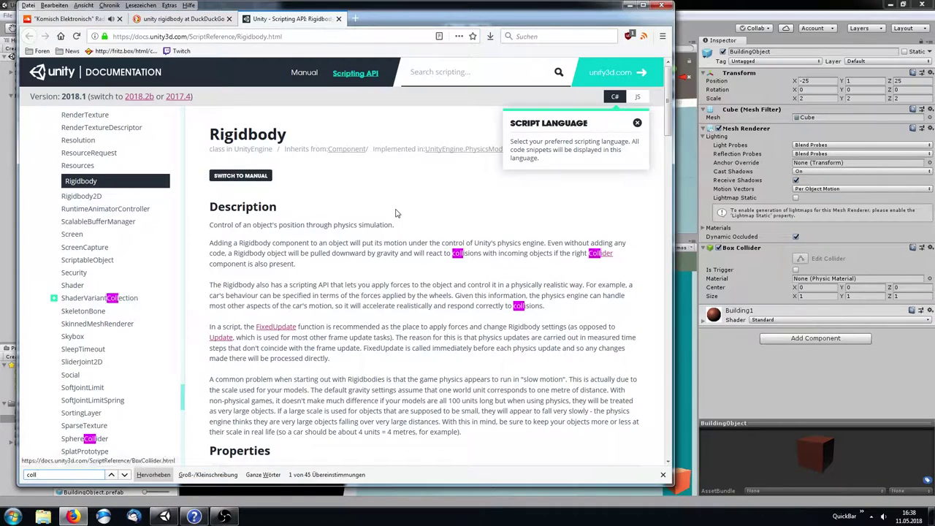
Tick Is Trigger on the BuildingObject's Box Collider
{"action": "left_click", "coordinate": [796, 269]}
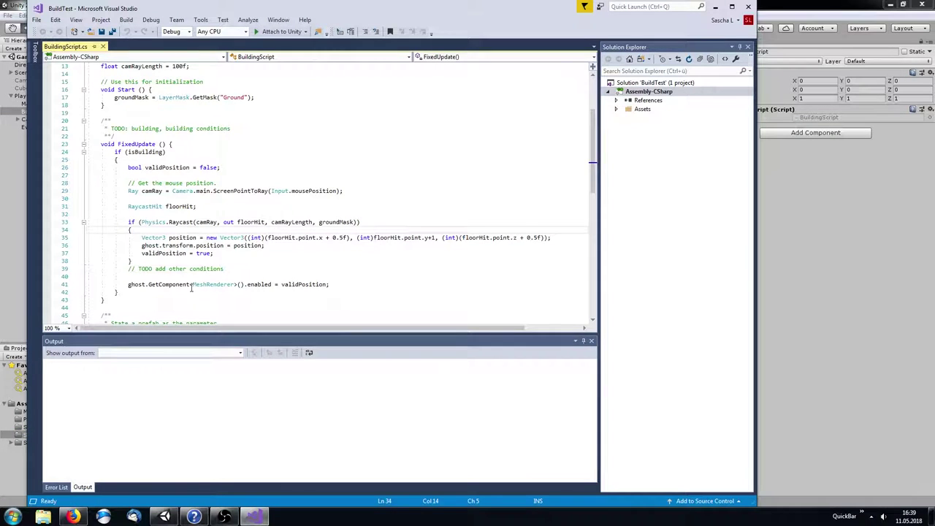
Begin an 'if (bc.' collider check in the ghost placement code and queue the BoxCollider docs
{"action": "scroll", "coordinate": [192, 289], "scroll_direction": "down", "scroll_amount": 2}
{"action": "left_click", "coordinate": [172, 111]}
{"action": "key", "text": "Return"}
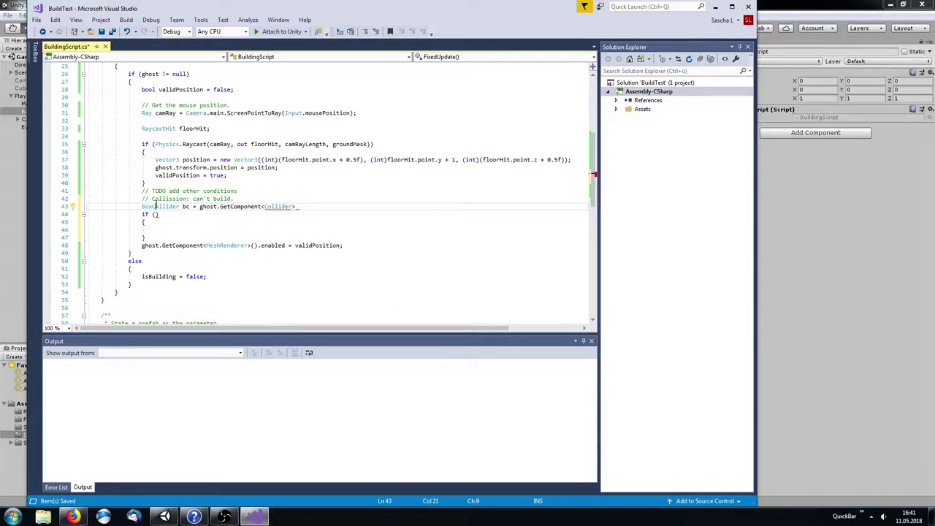
{"action": "type", "text": "if (bc."}
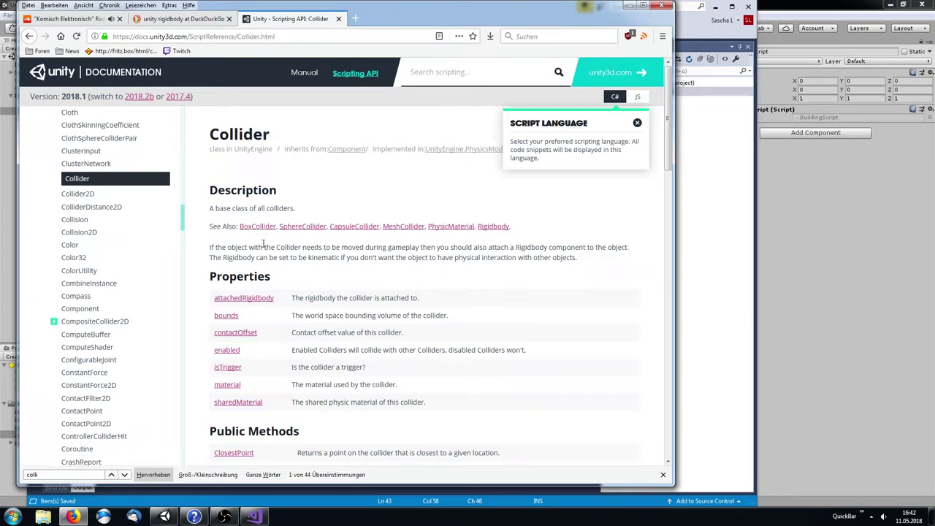
{"action": "middle_click", "coordinate": [257, 227]}
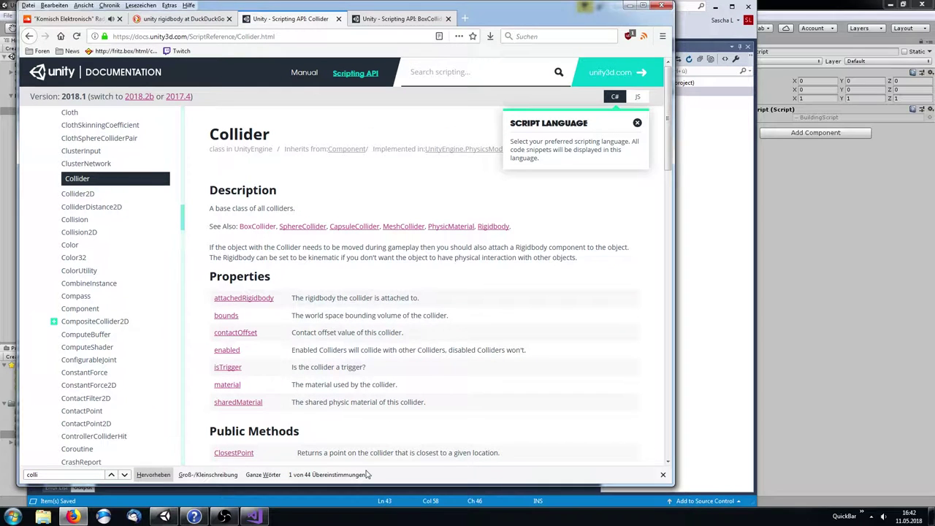
Read the Collider messages, then open the Creating shots and Shooting shots lessons in tabs
{"action": "scroll", "coordinate": [388, 304], "scroll_direction": "down", "scroll_amount": 5}
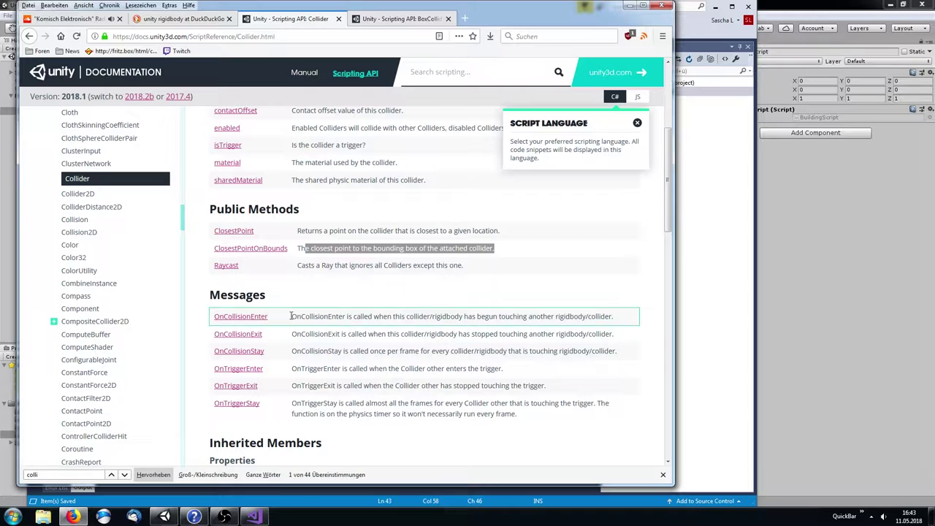
{"action": "triple_click", "coordinate": [395, 317]}
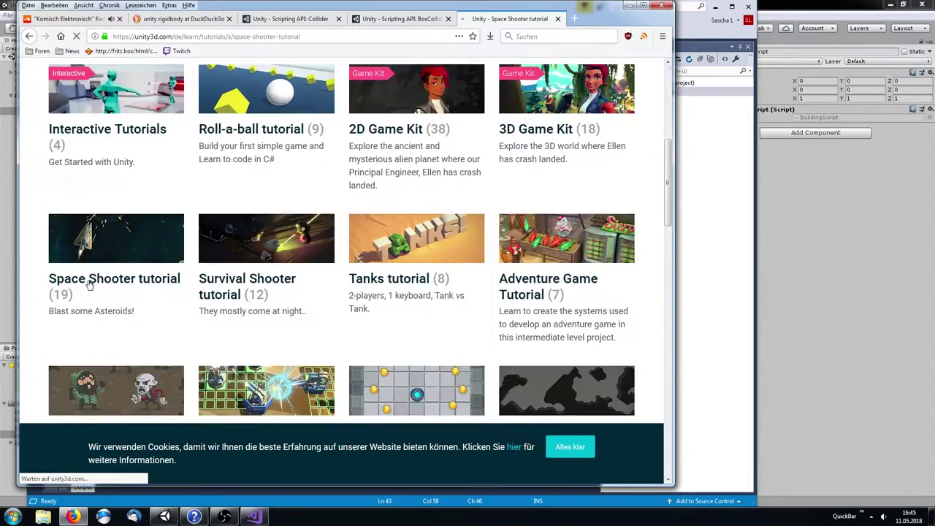
{"action": "middle_click", "coordinate": [291, 184]}
{"action": "middle_click", "coordinate": [489, 150]}
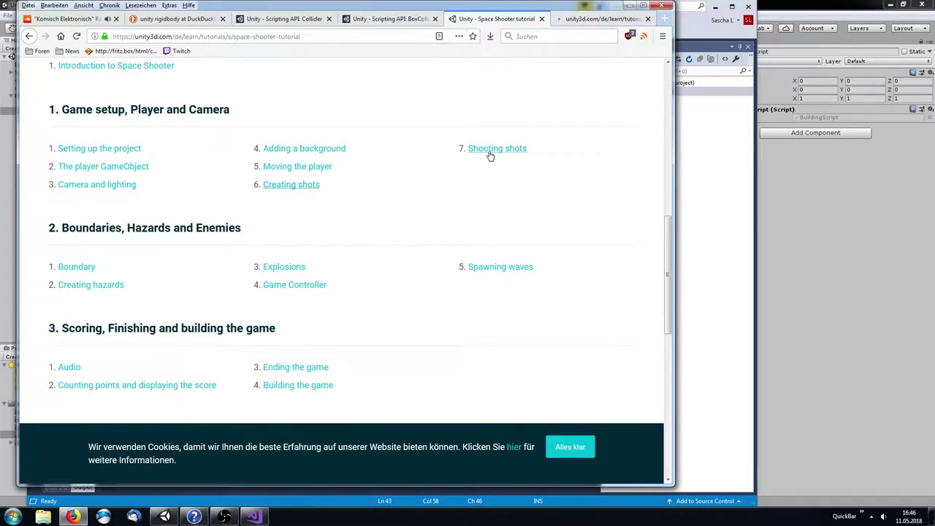
{"action": "key", "text": "ctrl+Tab"}
{"action": "key", "text": "ctrl+Tab"}
{"action": "key", "text": "ctrl+shift+Tab"}
Open the Creating hazards and Spawning waves lessons, skim them, and close the extra tabs
{"action": "key", "text": "ctrl+Tab"}
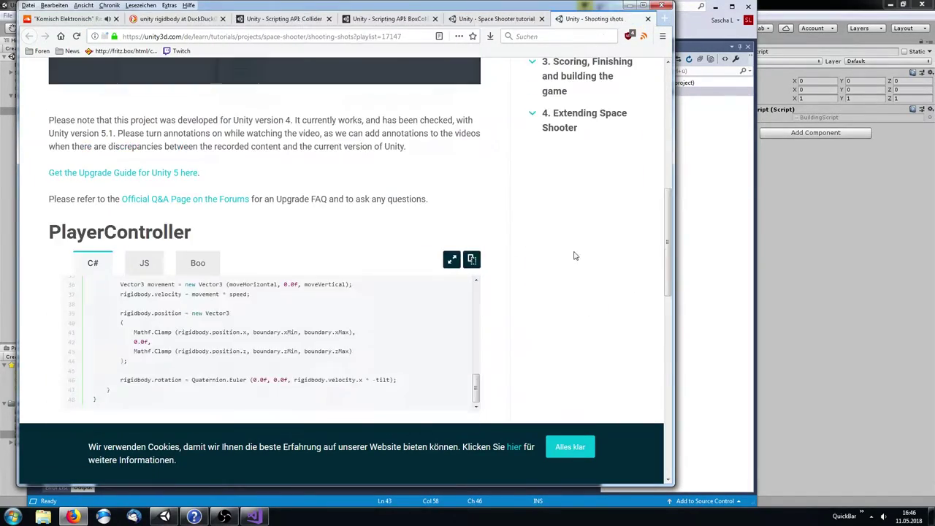
{"action": "scroll", "coordinate": [574, 255], "scroll_direction": "down", "scroll_amount": 2}
{"action": "key", "text": "ctrl+shift+Tab"}
{"action": "key", "text": "ctrl+shift+Tab"}
{"action": "middle_click", "coordinate": [95, 284]}
{"action": "key", "text": "ctrl+Tab"}
{"action": "key", "text": "ctrl+Tab"}
{"action": "scroll", "coordinate": [561, 275], "scroll_direction": "down", "scroll_amount": 5}
{"action": "scroll", "coordinate": [561, 275], "scroll_direction": "down", "scroll_amount": 2}
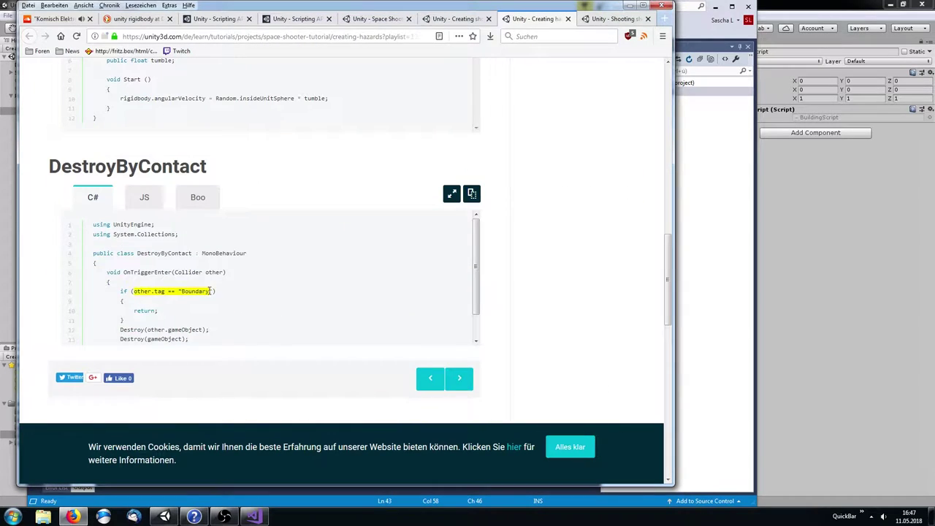
{"action": "key", "text": "ctrl+Tab"}
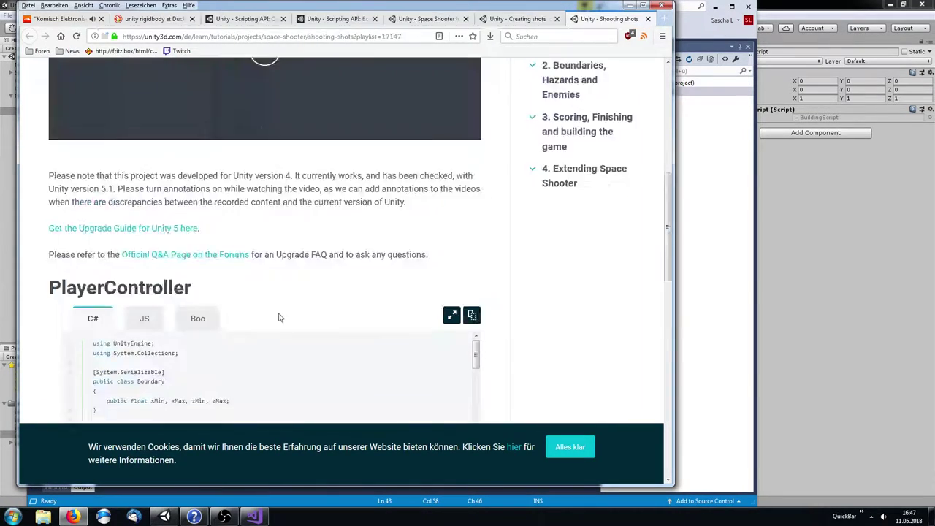
{"action": "key", "text": "ctrl+w"}
{"action": "key", "text": "ctrl+shift+Tab"}
{"action": "key", "text": "ctrl+w"}
{"action": "middle_click", "coordinate": [502, 207]}
{"action": "key", "text": "ctrl+Tab"}
{"action": "scroll", "coordinate": [252, 295], "scroll_direction": "down", "scroll_amount": 1}
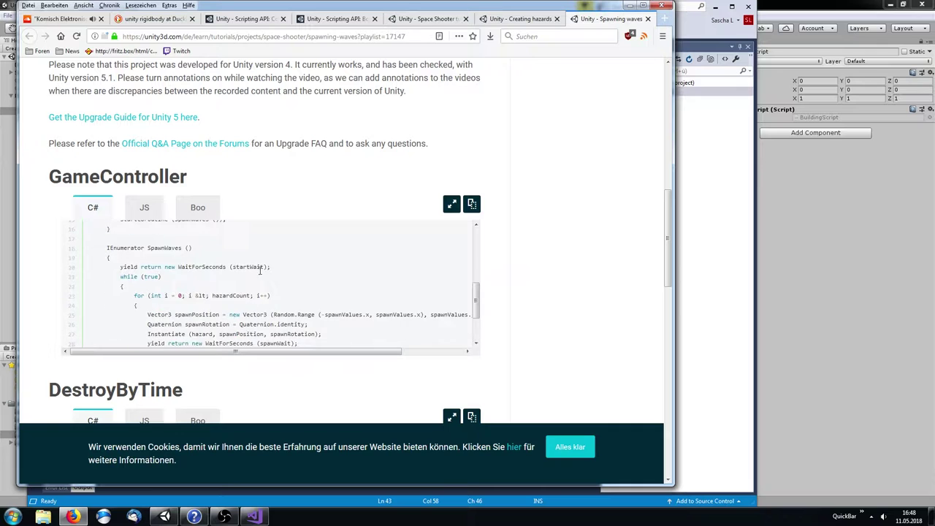
{"action": "scroll", "coordinate": [319, 300], "scroll_direction": "down", "scroll_amount": 4}
{"action": "scroll", "coordinate": [478, 242], "scroll_direction": "up", "scroll_amount": 3}
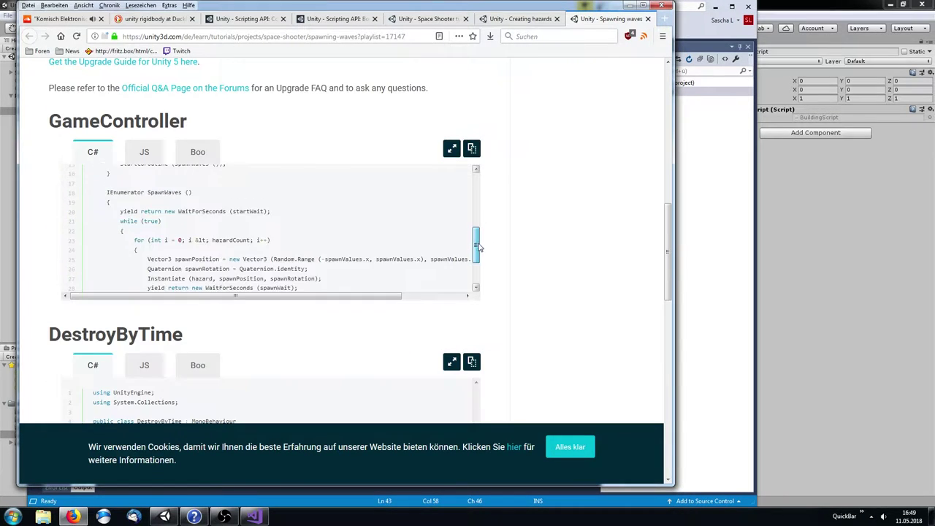
{"action": "scroll", "coordinate": [478, 242], "scroll_direction": "down", "scroll_amount": 2}
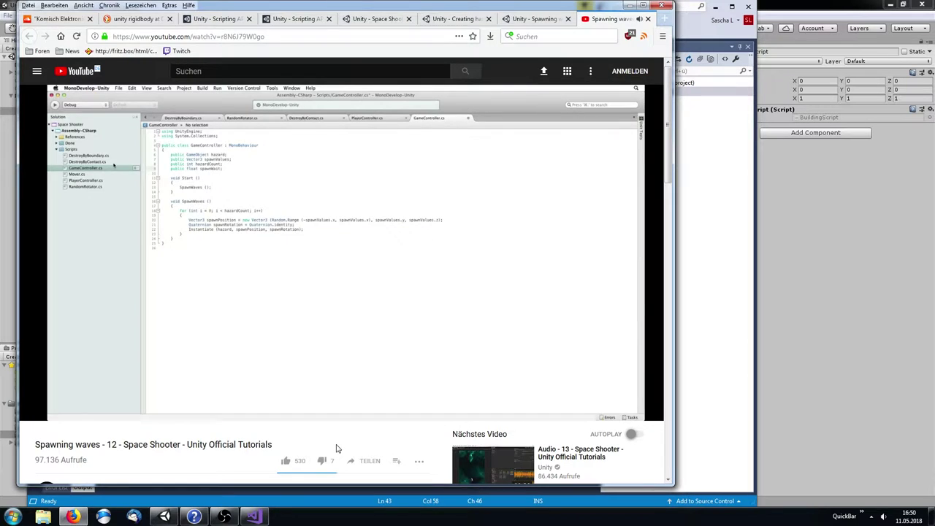
{"action": "left_click", "coordinate": [533, 18]}
{"action": "left_click", "coordinate": [610, 18]}
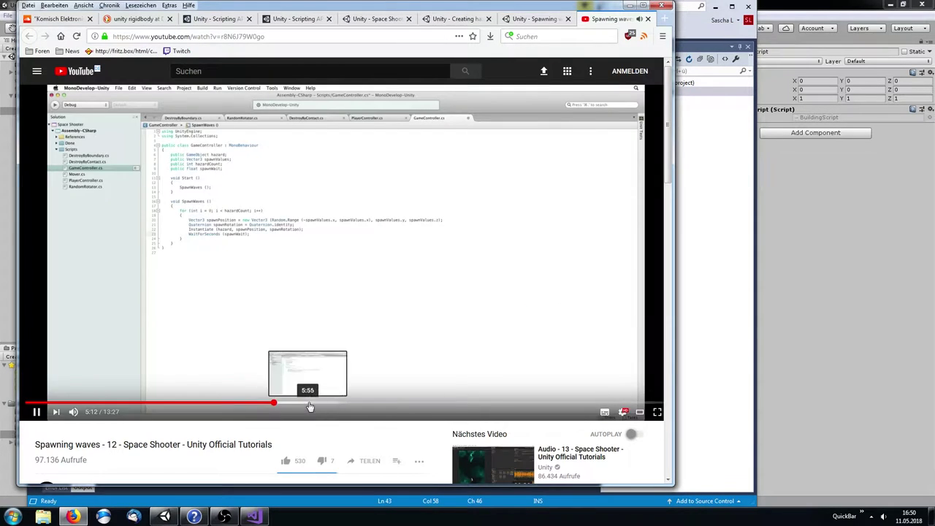
{"action": "key", "text": "ctrl+w"}
{"action": "key", "text": "ctrl+w"}
Create a new 'Buildable' script component on BuildingObject
{"action": "left_click", "coordinate": [719, 181]}
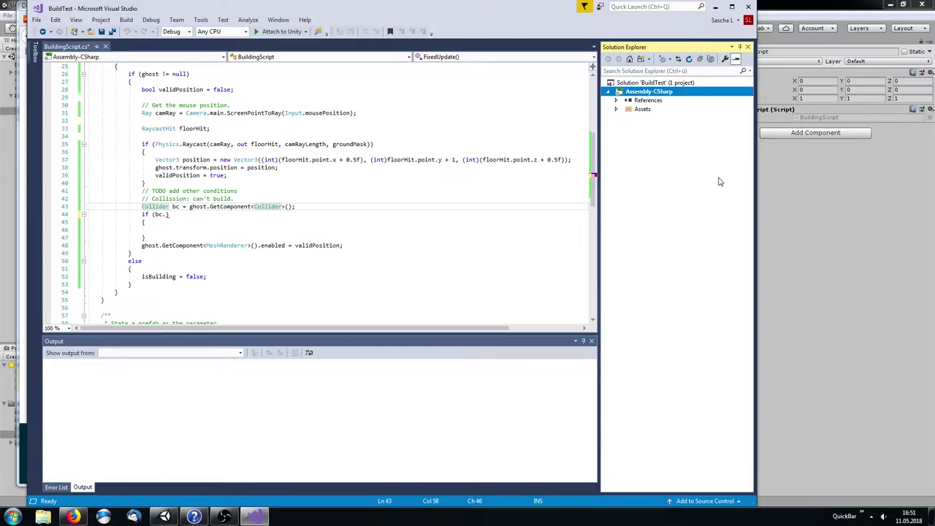
{"action": "scroll", "coordinate": [341, 215], "scroll_direction": "down", "scroll_amount": 8}
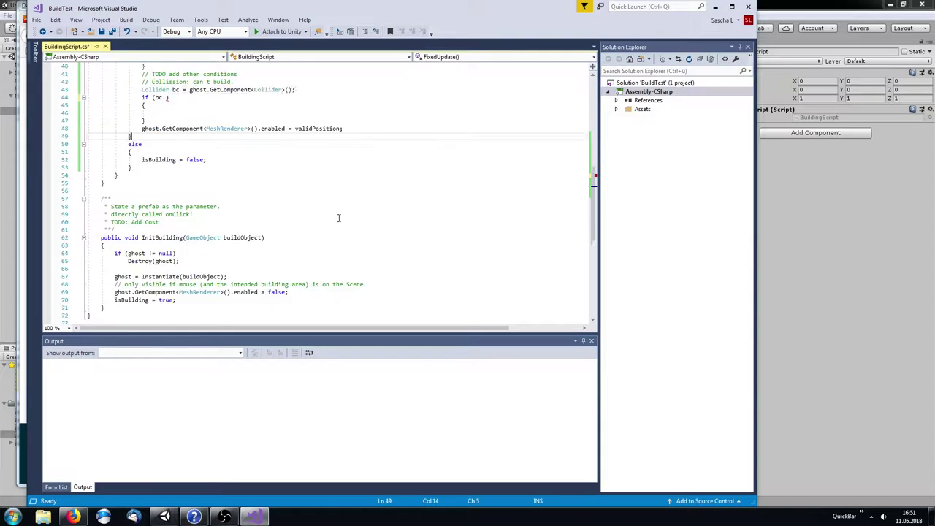
{"action": "scroll", "coordinate": [341, 215], "scroll_direction": "down", "scroll_amount": 1}
{"action": "left_click", "coordinate": [869, 368]}
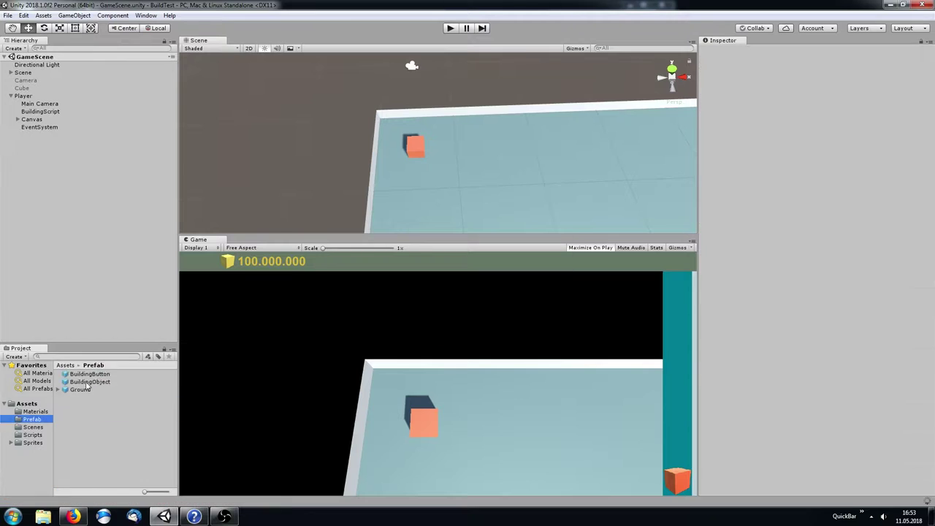
{"action": "left_click", "coordinate": [797, 487]}
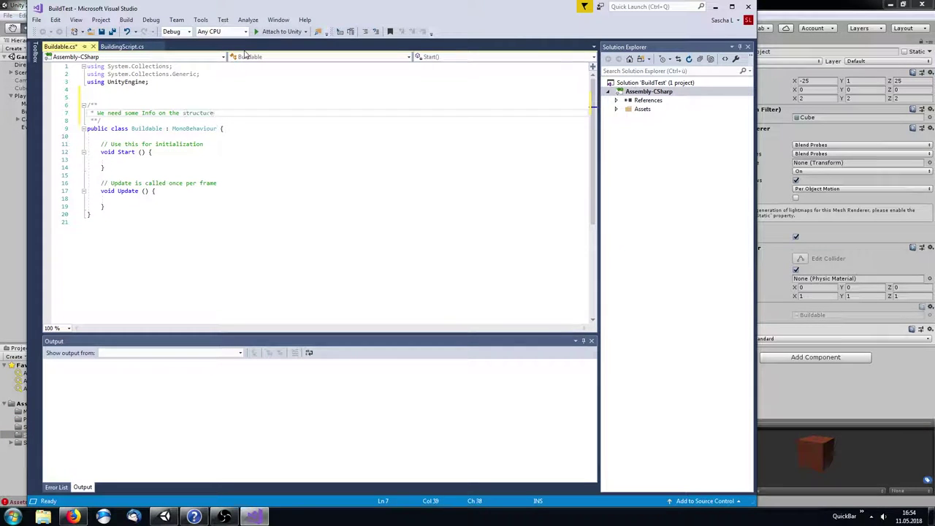
Extend the comment with 'and Scripts on the structures we want to Build', add 'public bool ghost = true;', and save
{"action": "type", "text": "and Scripts on the structures we want to Build"}
{"action": "key", "text": "Down"}
{"action": "key", "text": "Down"}
{"action": "key", "text": "Down"}
{"action": "key", "text": "Return"}
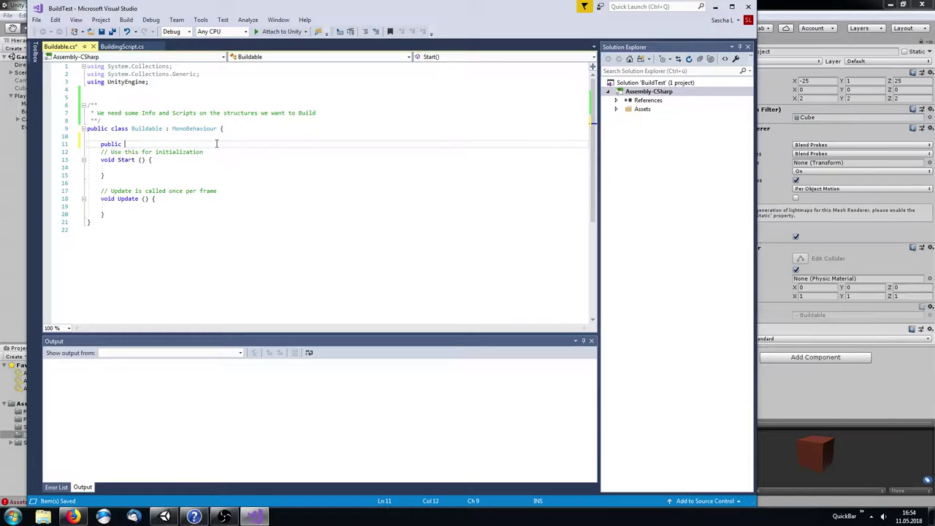
{"action": "type", "text": "public bool ghost = true;"}
{"action": "key", "text": "Return"}
{"action": "key", "text": "ctrl+s"}
{"action": "key", "text": "Return"}
{"action": "key", "text": "Up"}
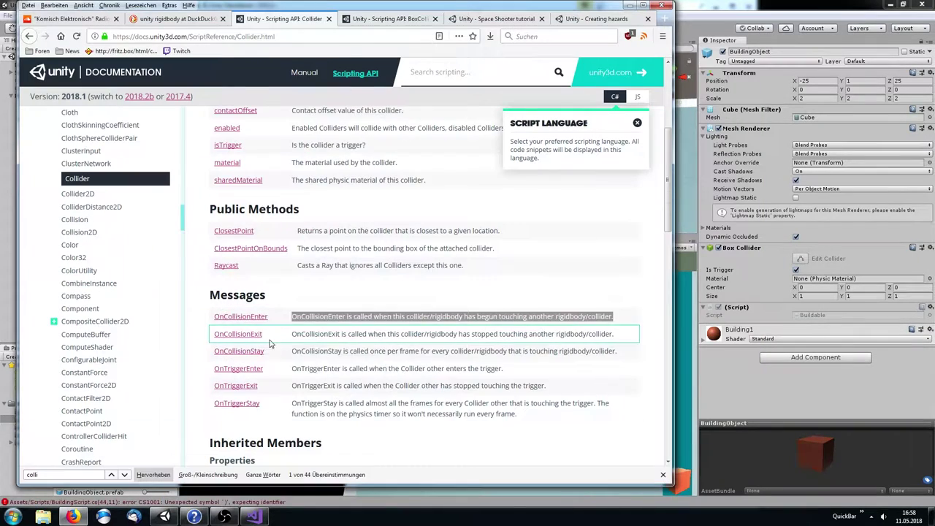
Read the Collider.OnCollisionStay page, then return to the Collider page and the Space Shooter tutorial
{"action": "left_click", "coordinate": [256, 328]}
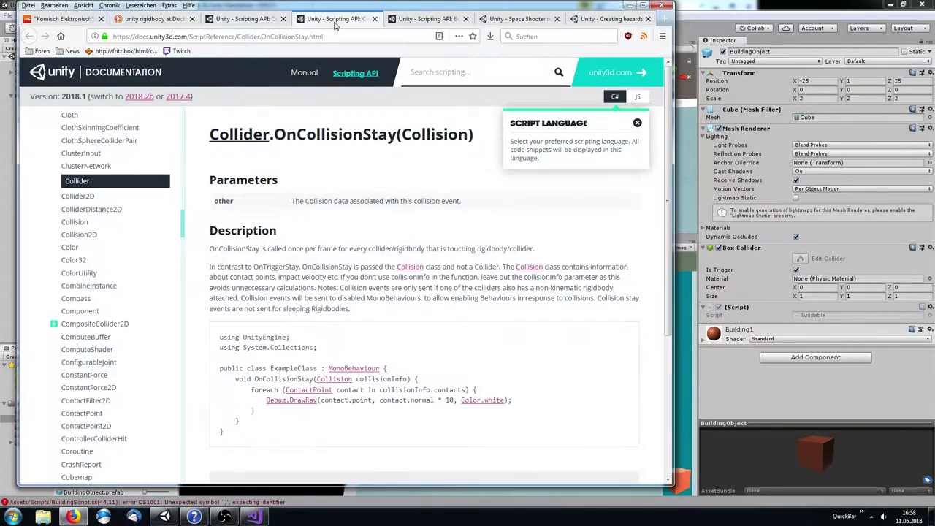
{"action": "scroll", "coordinate": [344, 155], "scroll_direction": "down", "scroll_amount": 2}
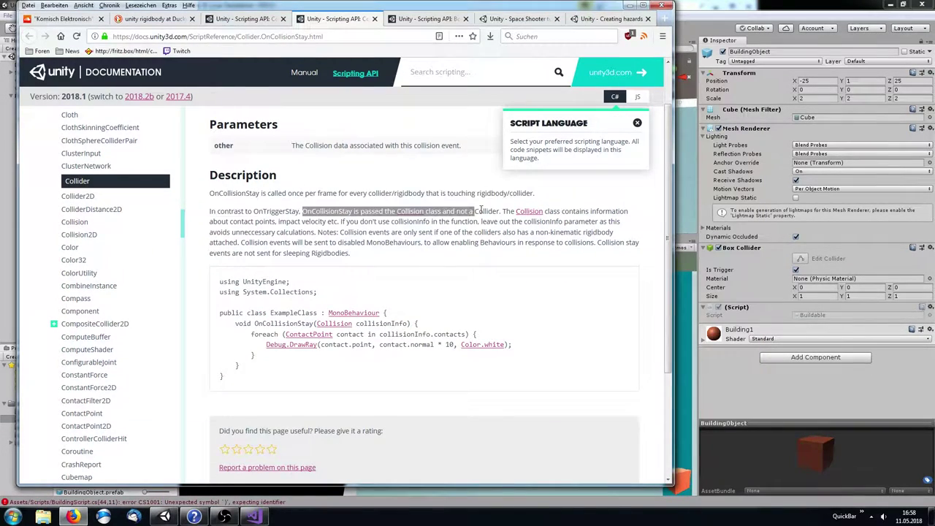
{"action": "key", "text": "ctrl+shift+Tab"}
{"action": "left_click", "coordinate": [508, 376]}
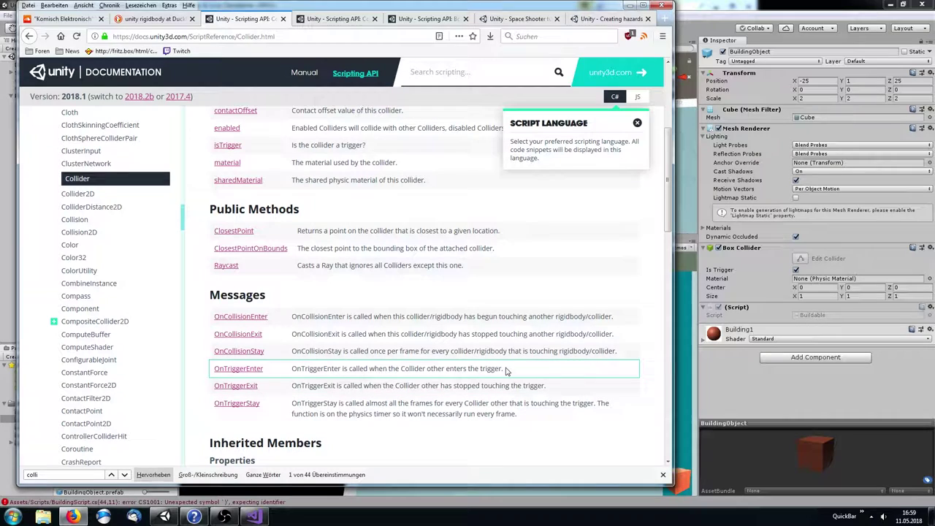
{"action": "left_click", "coordinate": [253, 516]}
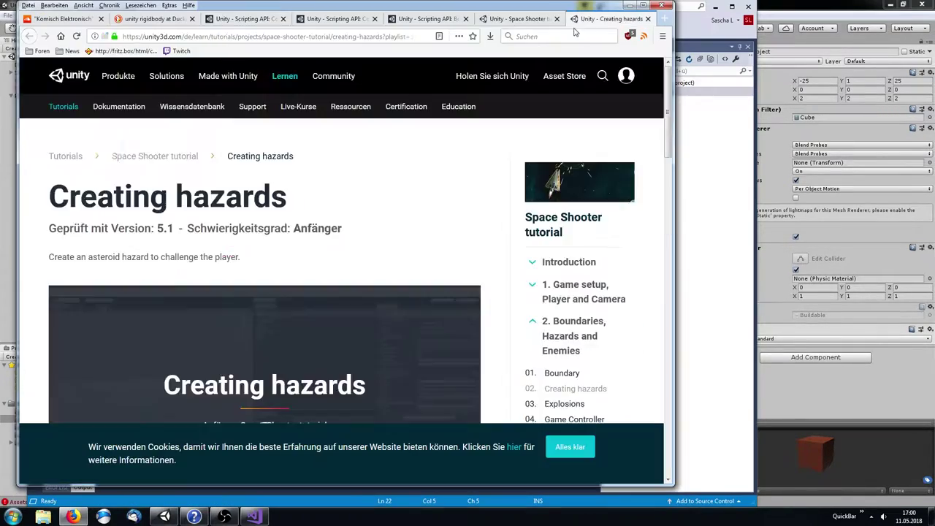
Go back to the Creating hazards lesson and open its video on YouTube
{"action": "scroll", "coordinate": [217, 245], "scroll_direction": "up", "scroll_amount": 5}
{"action": "scroll", "coordinate": [218, 245], "scroll_direction": "up", "scroll_amount": 5}
{"action": "key", "text": "alt+Left"}
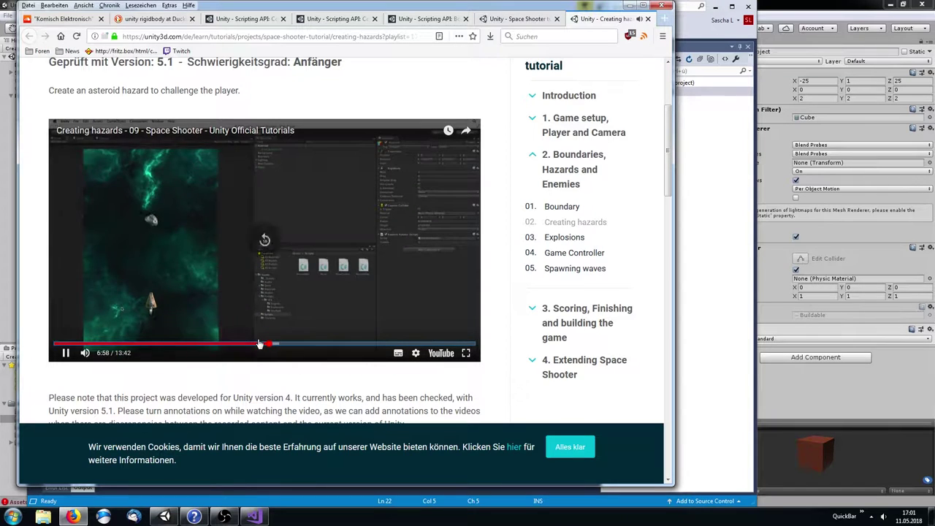
{"action": "left_click", "coordinate": [259, 345]}
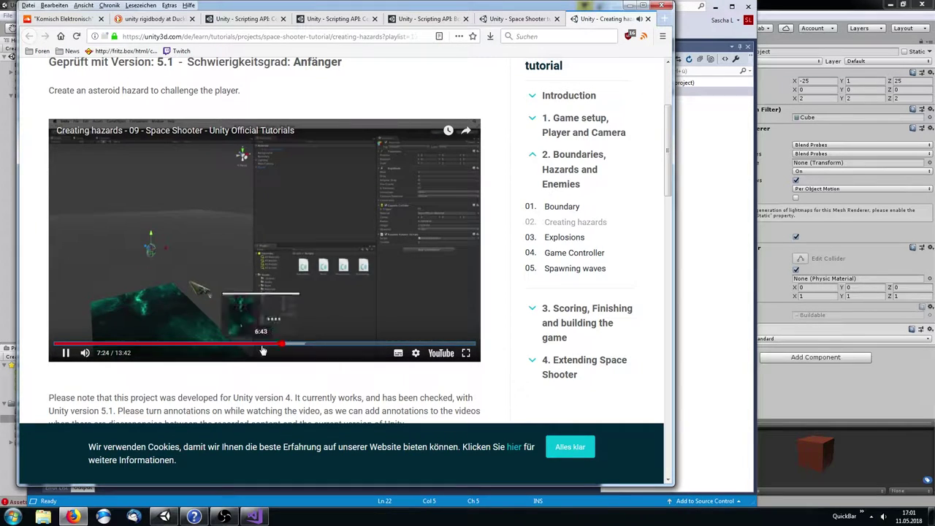
{"action": "left_click", "coordinate": [84, 344]}
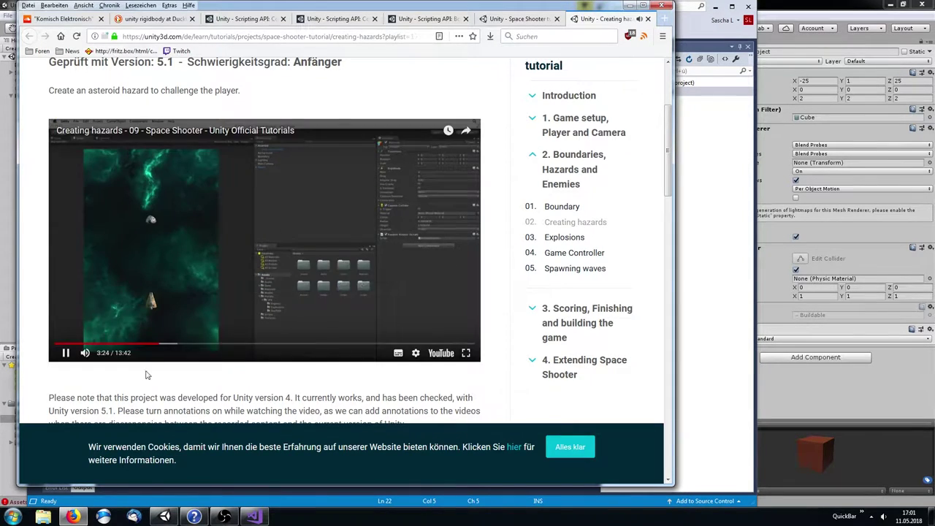
{"action": "left_click", "coordinate": [441, 353]}
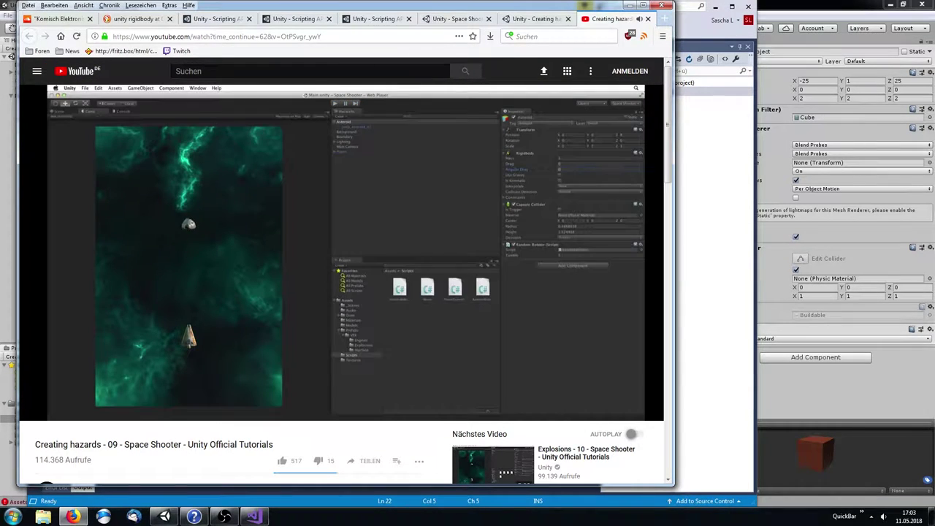
Skip the video forward to its collision script section near eleven minutes
{"action": "left_click", "coordinate": [191, 358]}
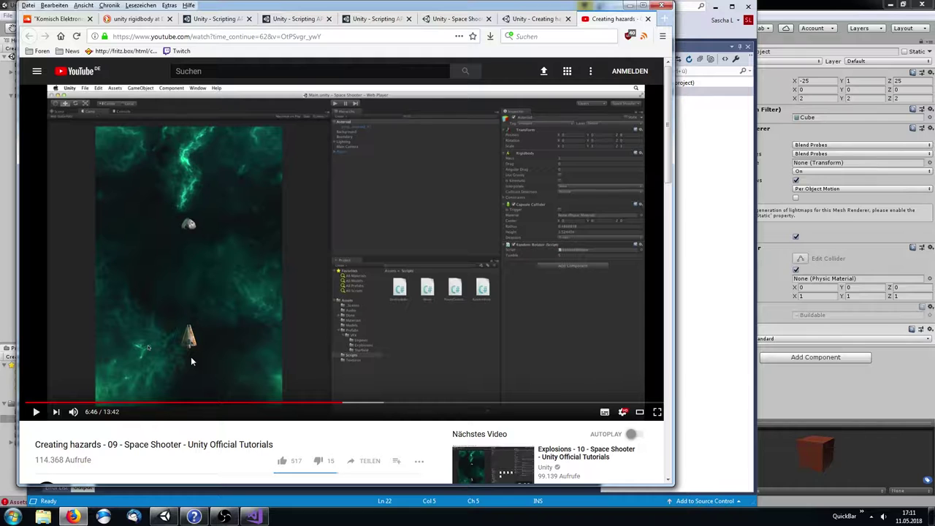
{"action": "left_click", "coordinate": [373, 402]}
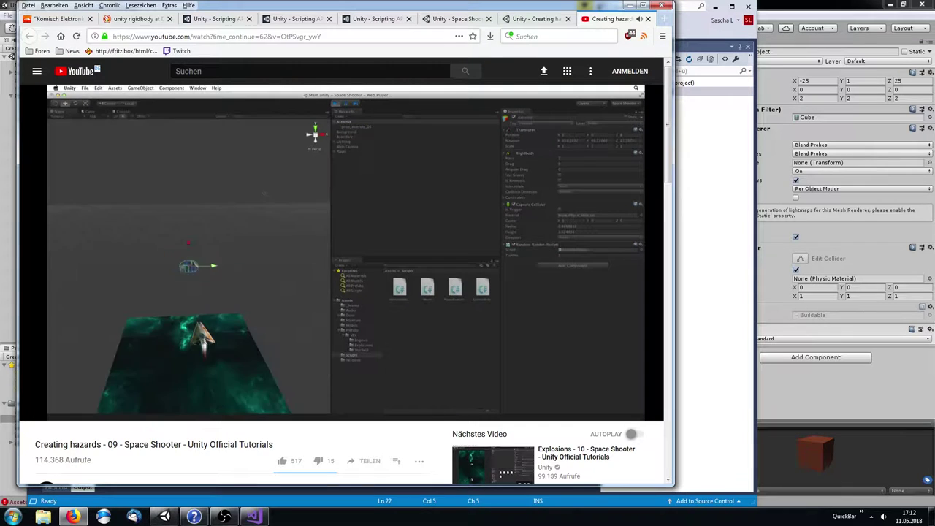
{"action": "key", "text": "7"}
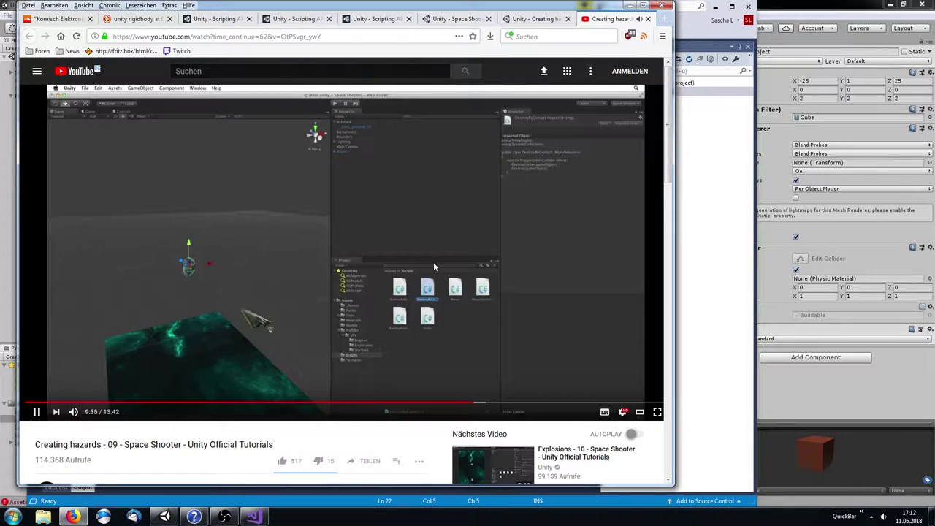
{"action": "key", "text": "l"}
{"action": "key", "text": "l"}
{"action": "key", "text": "l"}
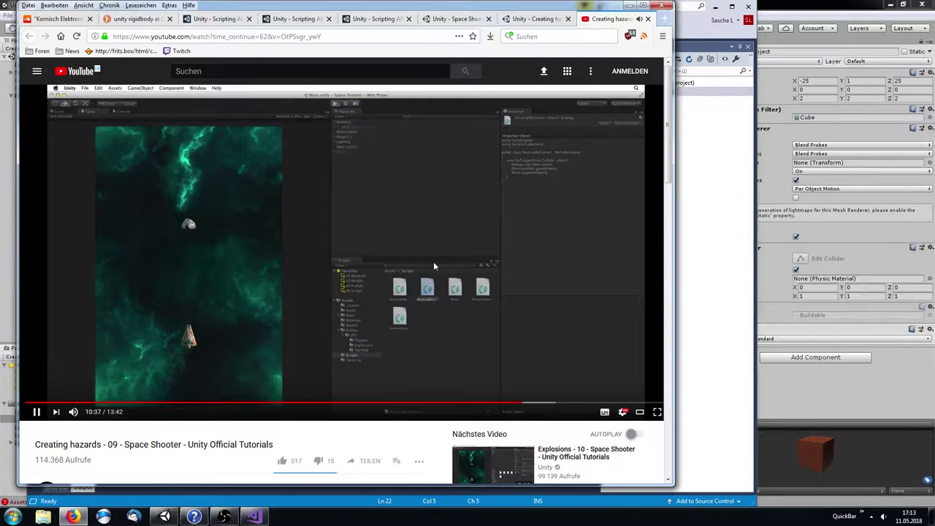
{"action": "key", "text": "8"}
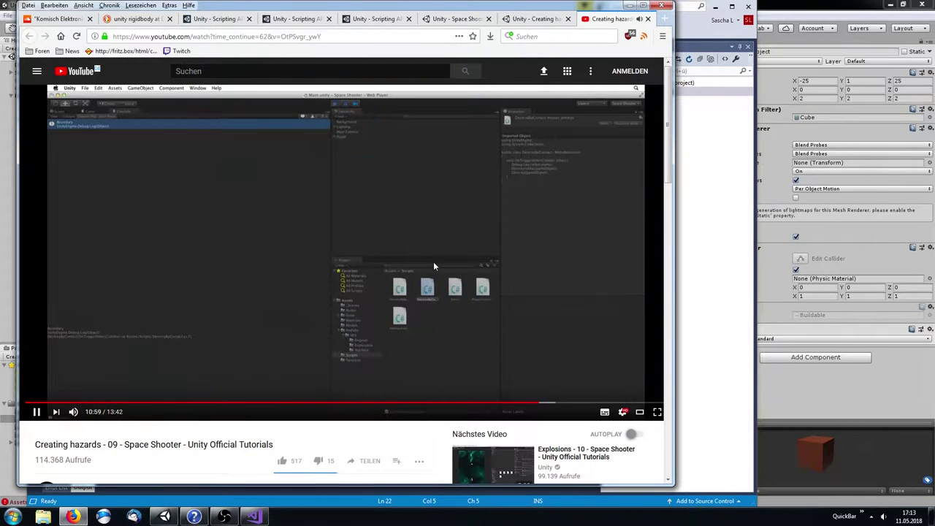
{"action": "key", "text": "l"}
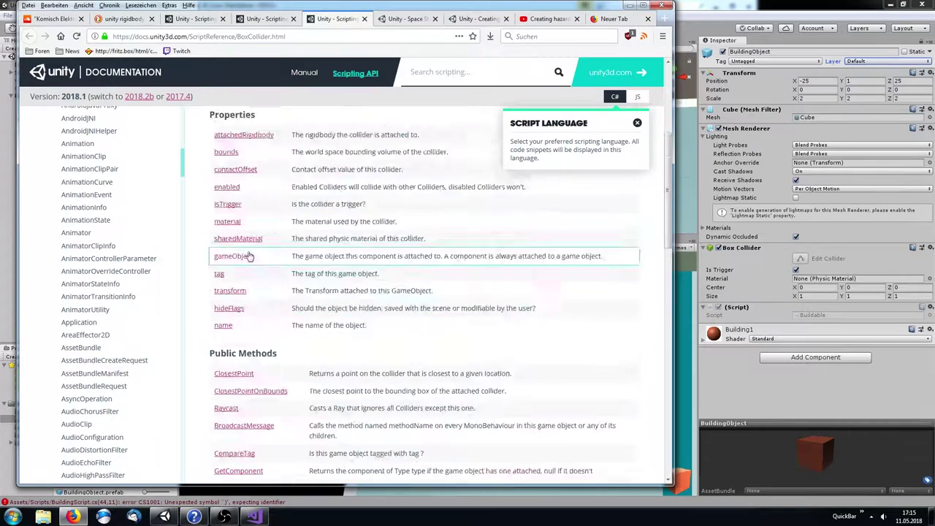
Read the Collider.isTrigger docs on triggers not registering collisions
{"action": "left_click_drag", "start_coordinate": [266, 237], "coordinate": [353, 238]}
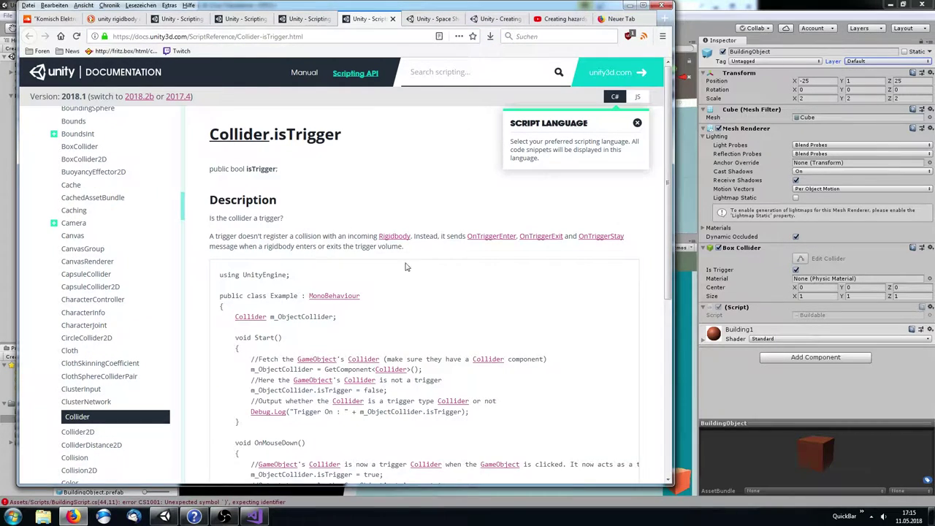
{"action": "scroll", "coordinate": [438, 292], "scroll_direction": "down", "scroll_amount": 5}
{"action": "scroll", "coordinate": [438, 293], "scroll_direction": "up", "scroll_amount": 2}
{"action": "triple_click", "coordinate": [526, 293]}
{"action": "left_click", "coordinate": [526, 297]}
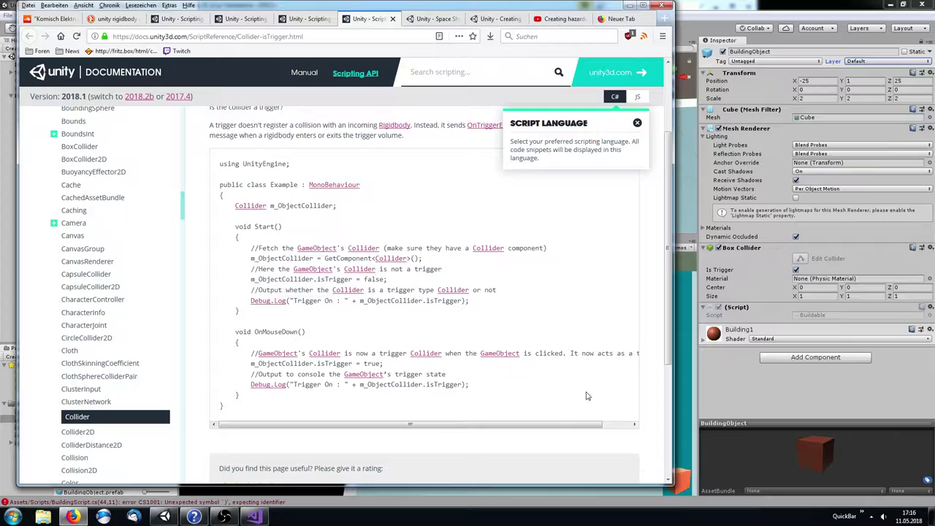
{"action": "scroll", "coordinate": [455, 414], "scroll_direction": "down", "scroll_amount": 1}
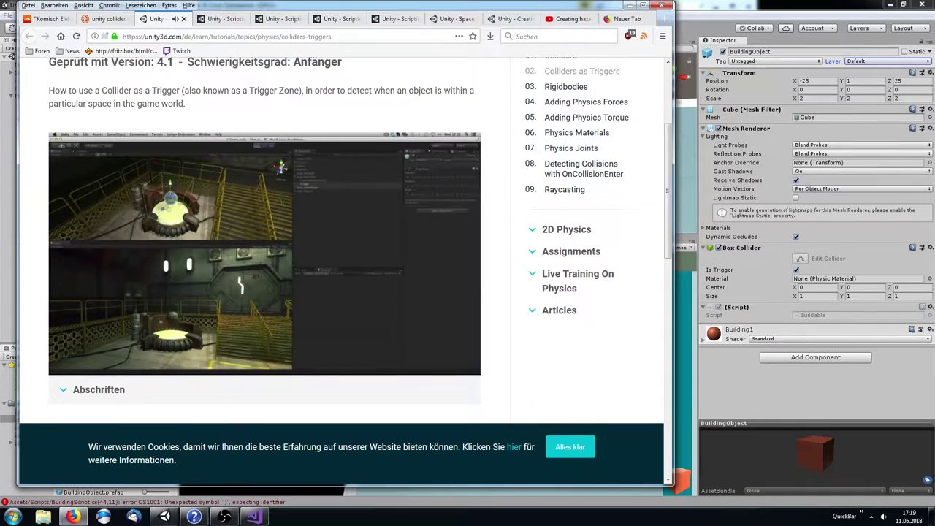
Search 'checking is toching' and open the 'Check if collider touching anything' Unity Answers thread
{"action": "left_click", "coordinate": [106, 18]}
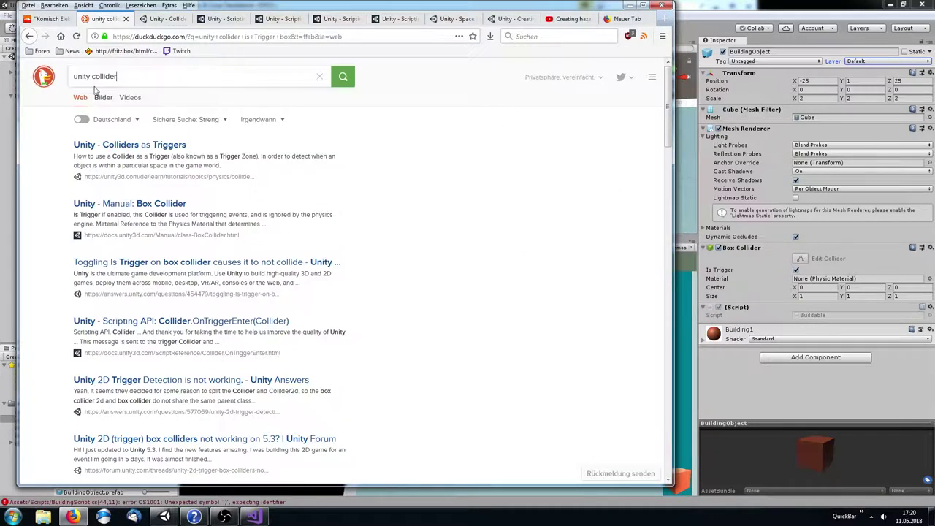
{"action": "left_click", "coordinate": [92, 76]}
{"action": "type", "text": "checking is toching"}
{"action": "key", "text": "Return"}
{"action": "left_click", "coordinate": [175, 180]}
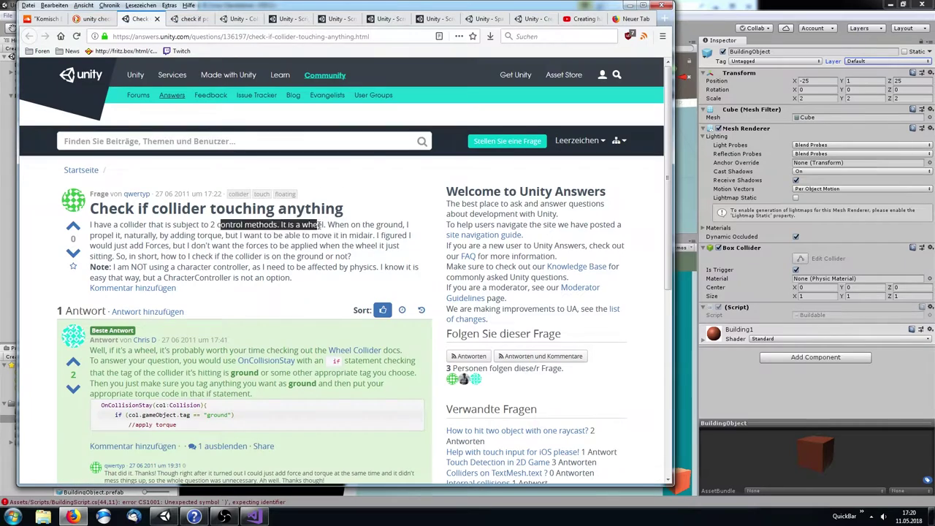
{"action": "left_click_drag", "start_coordinate": [292, 278], "coordinate": [206, 265]}
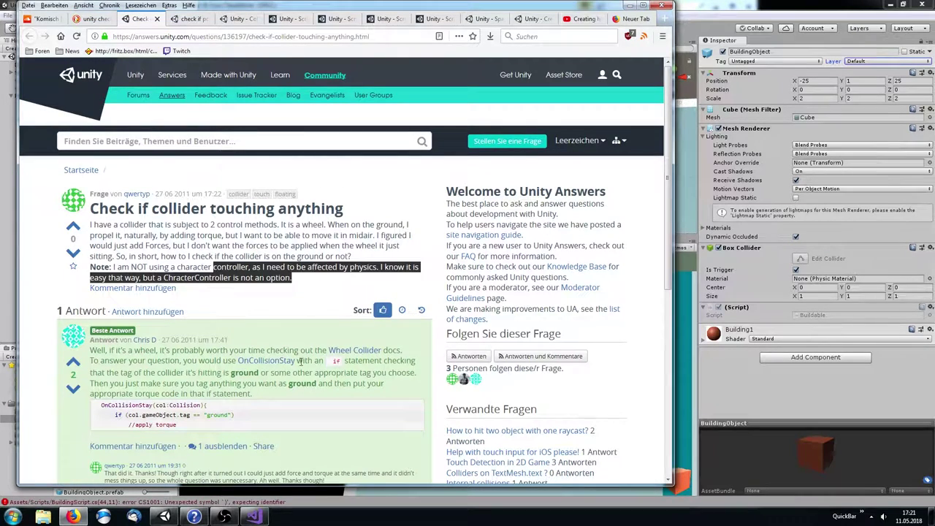
{"action": "left_click_drag", "start_coordinate": [197, 372], "coordinate": [253, 393]}
{"action": "scroll", "coordinate": [278, 404], "scroll_direction": "down", "scroll_amount": 3}
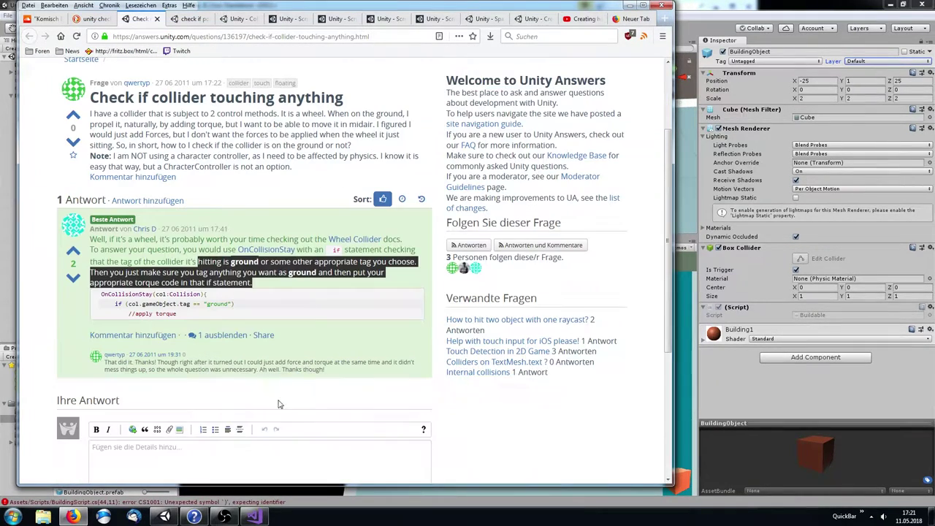
Add an OnCollisionEnter(Collision collision) method to Buildable.cs via IntelliSense
{"action": "left_click", "coordinate": [260, 515]}
{"action": "type", "text": "OnCollisionEnter"}
{"action": "key", "text": "Tab"}
{"action": "type", "text": "On"}
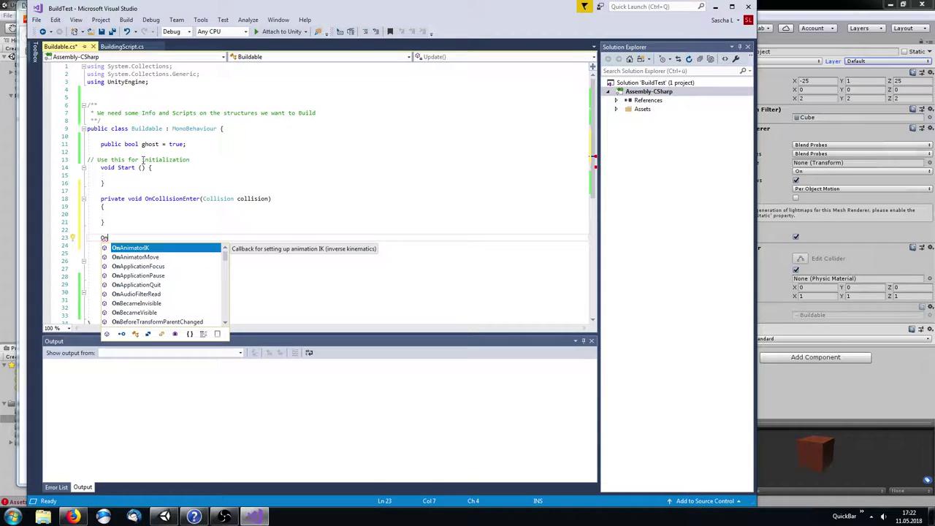
Read the question on checking if a trigger is empty, noting the OnTriggerStay answer
{"action": "key", "text": "alt+Tab"}
{"action": "key", "text": "ctrl+Tab"}
{"action": "key", "text": "ctrl+Tab"}
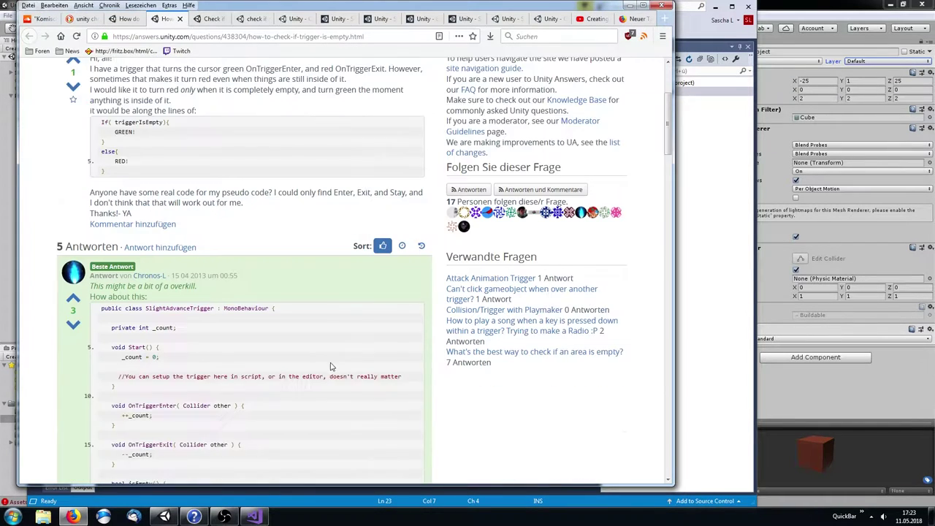
{"action": "scroll", "coordinate": [314, 342], "scroll_direction": "down", "scroll_amount": 3}
{"action": "scroll", "coordinate": [432, 418], "scroll_direction": "down", "scroll_amount": 1}
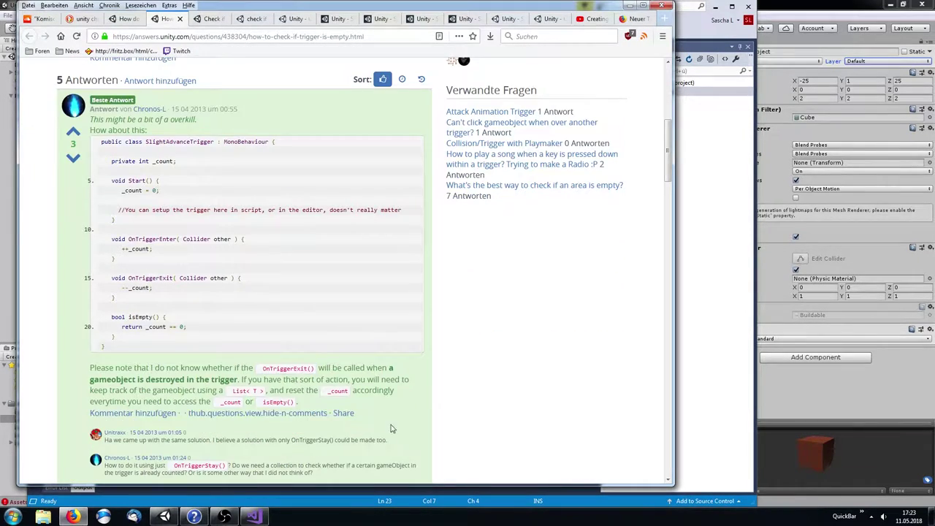
{"action": "scroll", "coordinate": [391, 429], "scroll_direction": "down", "scroll_amount": 2}
{"action": "scroll", "coordinate": [366, 416], "scroll_direction": "down", "scroll_amount": 5}
{"action": "scroll", "coordinate": [329, 402], "scroll_direction": "down", "scroll_amount": 2}
{"action": "scroll", "coordinate": [299, 385], "scroll_direction": "down", "scroll_amount": 2}
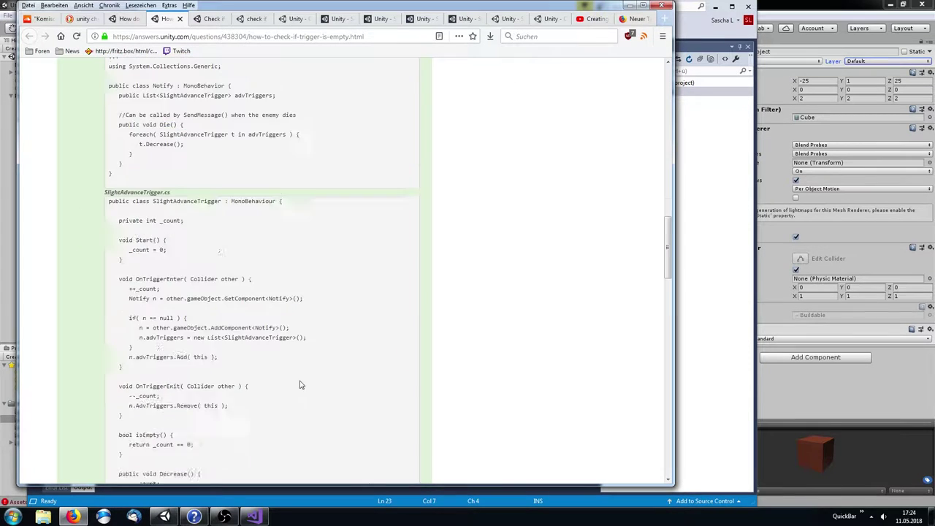
{"action": "scroll", "coordinate": [300, 385], "scroll_direction": "down", "scroll_amount": 5}
{"action": "left_click_drag", "start_coordinate": [137, 293], "coordinate": [472, 313]}
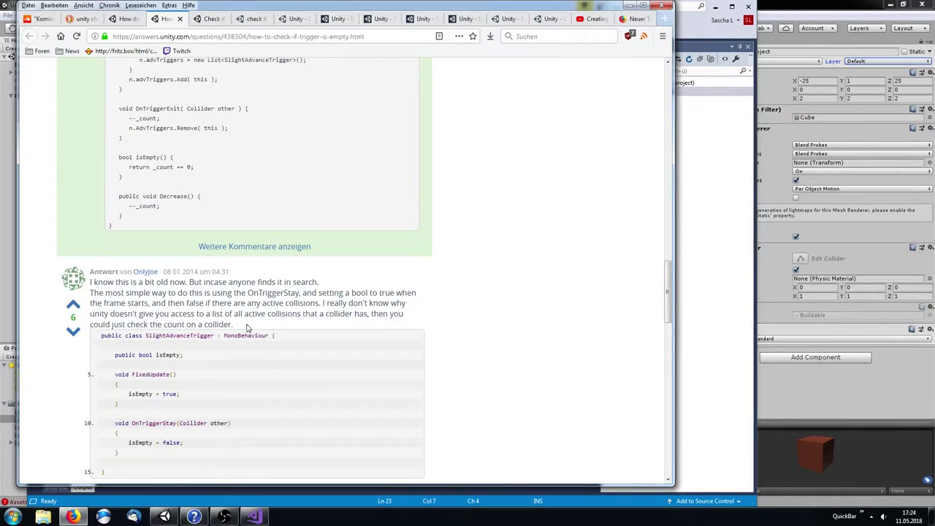
{"action": "scroll", "coordinate": [419, 321], "scroll_direction": "down", "scroll_amount": 2}
Clear Is Trigger on Building1's Box Collider and inspect the EventSystem object
{"action": "left_click", "coordinate": [834, 290]}
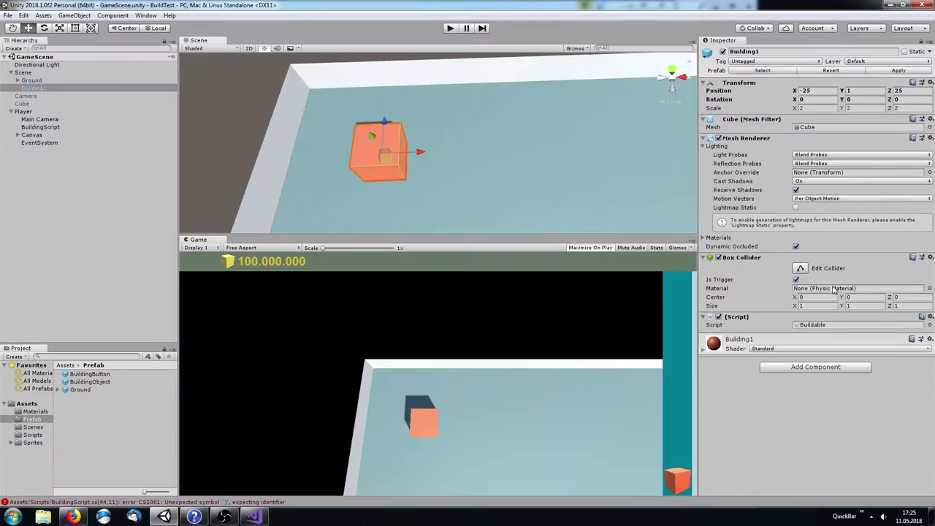
{"action": "left_click", "coordinate": [913, 128]}
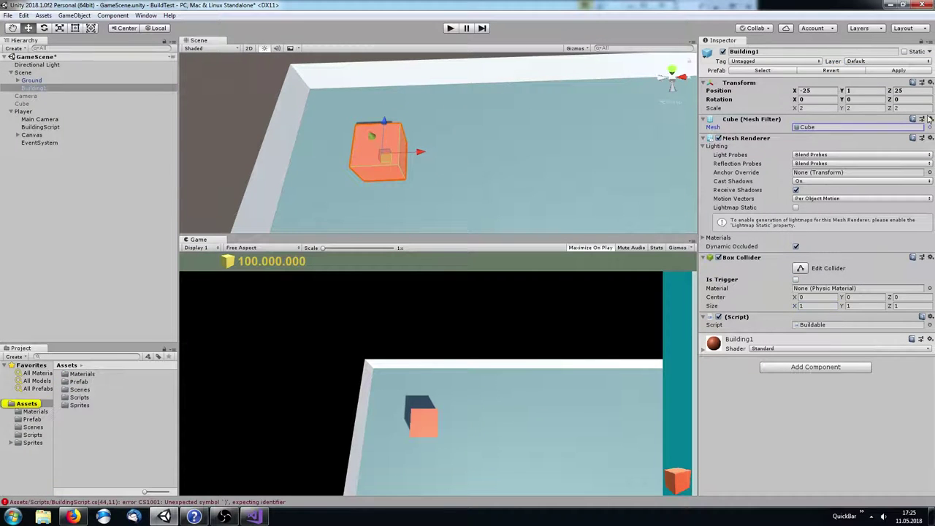
{"action": "left_click", "coordinate": [40, 143]}
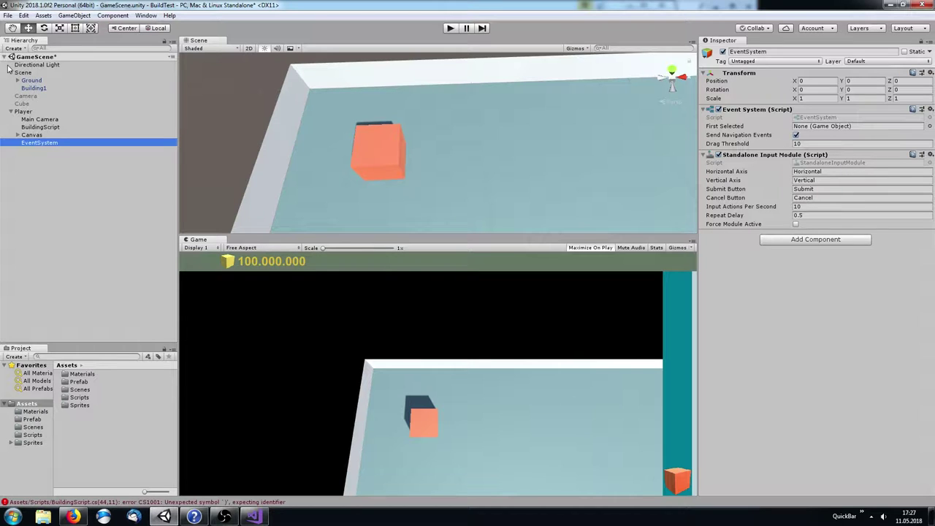
{"action": "left_click", "coordinate": [750, 209]}
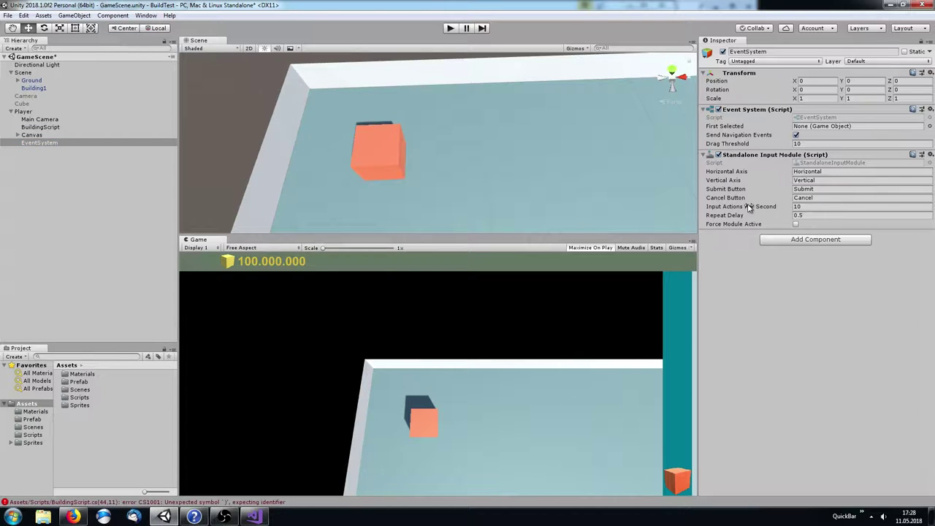
Compare the Unity Answers page with the Buildable script, then return to the search results
{"action": "key", "text": "alt+Tab"}
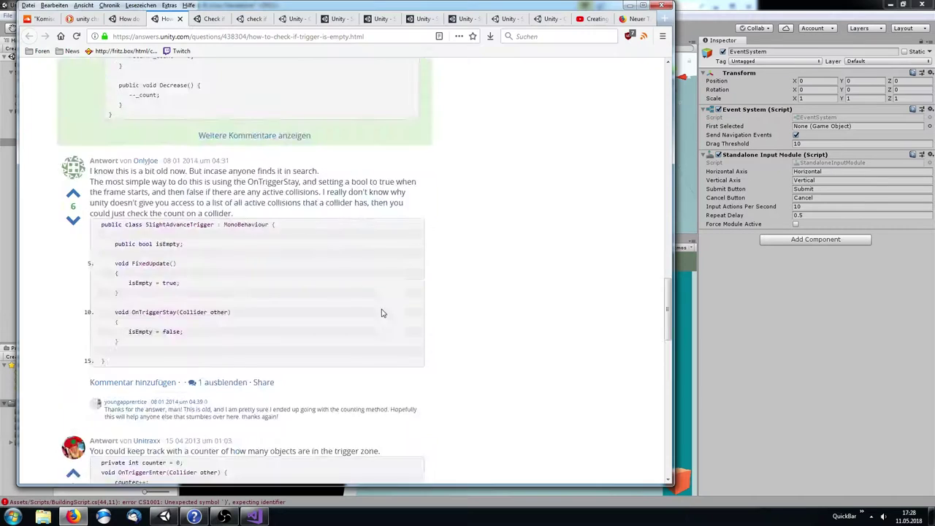
{"action": "scroll", "coordinate": [438, 324], "scroll_direction": "down", "scroll_amount": 5}
{"action": "scroll", "coordinate": [438, 324], "scroll_direction": "down", "scroll_amount": 3}
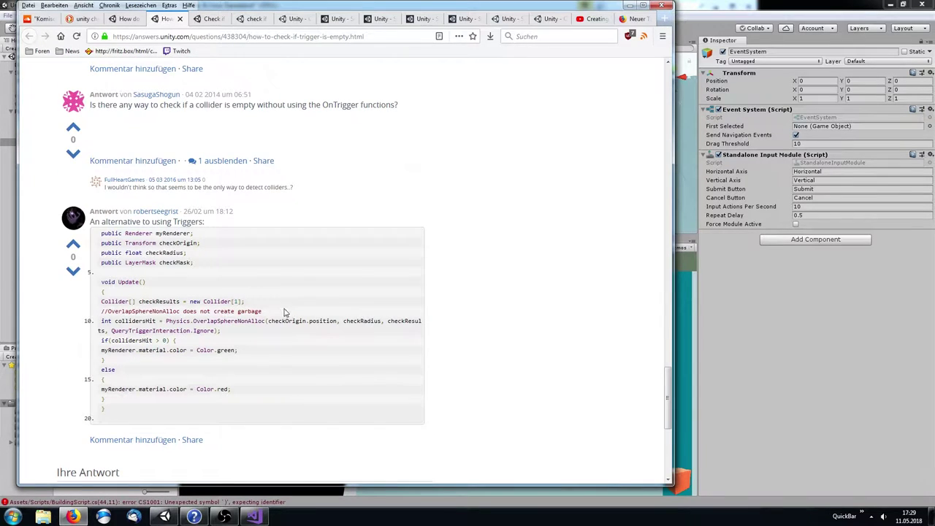
{"action": "scroll", "coordinate": [276, 350], "scroll_direction": "down", "scroll_amount": 3}
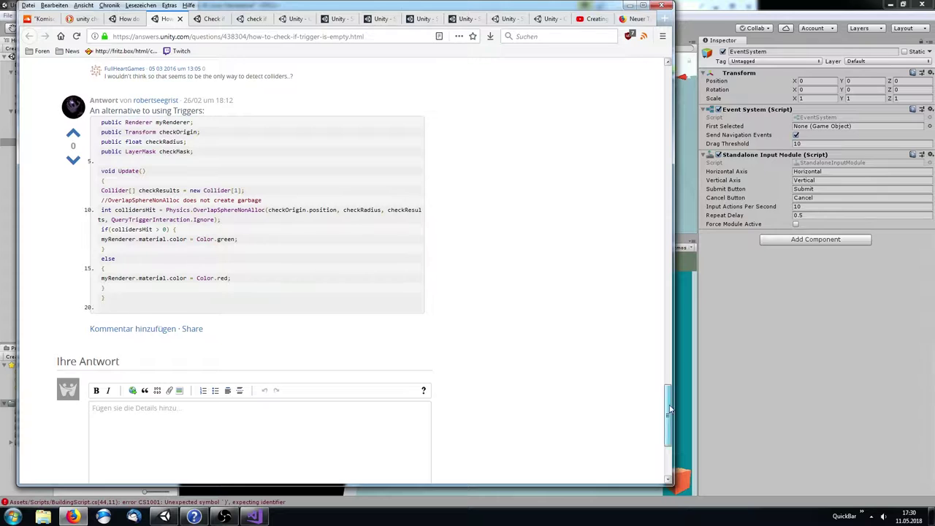
{"action": "scroll", "coordinate": [657, 398], "scroll_direction": "up", "scroll_amount": 1}
{"action": "key", "text": "alt+Tab"}
{"action": "left_click", "coordinate": [254, 516]}
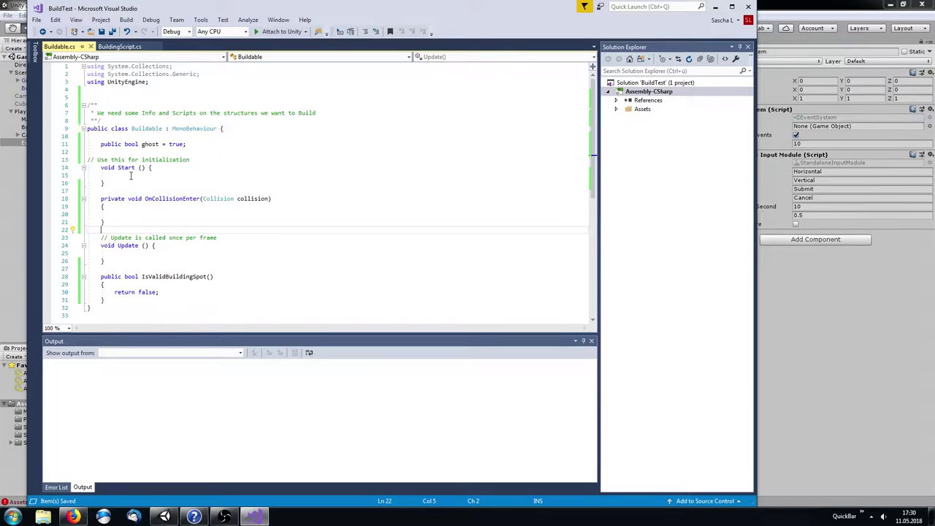
{"action": "key", "text": "alt+Tab"}
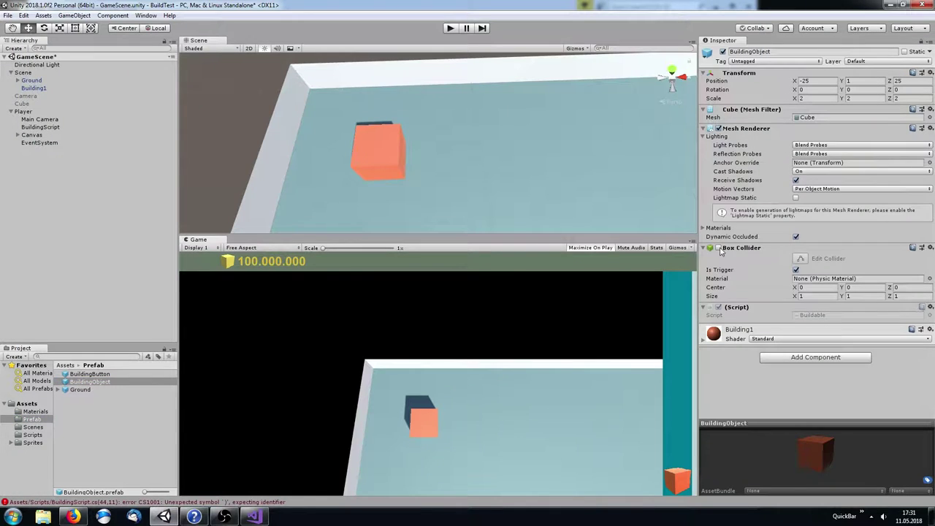
{"action": "key", "text": "alt+Tab"}
{"action": "key", "text": "alt+Tab"}
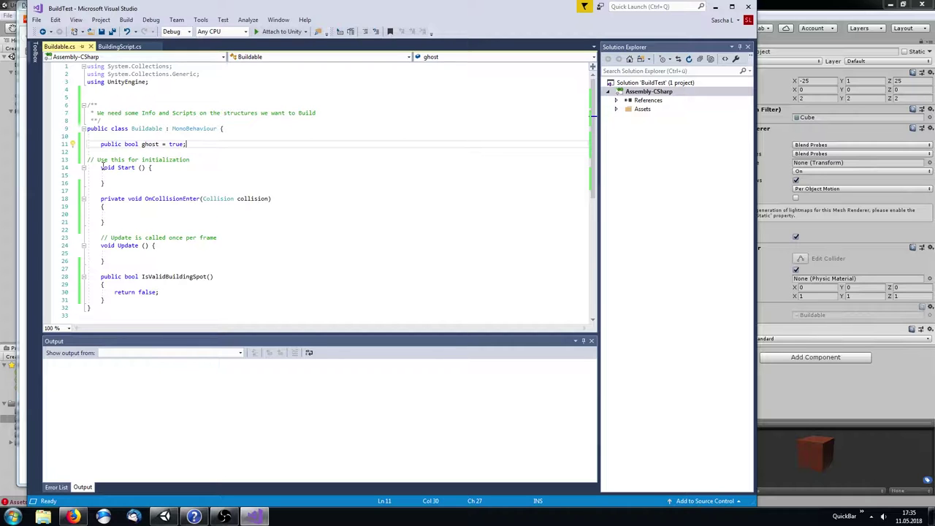
{"action": "key", "text": "alt+Tab"}
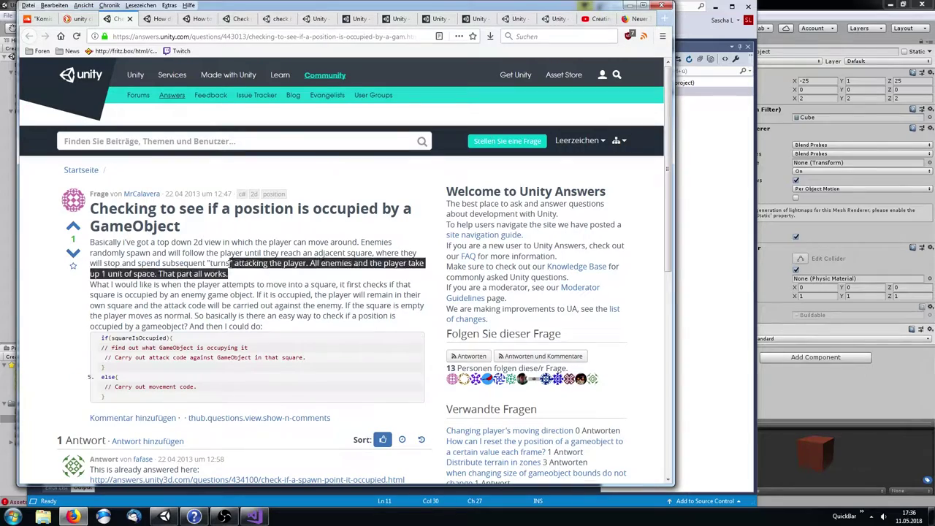
Search the scripting docs for Overlap and read the Physics.OverlapBox parameters
{"action": "left_click_drag", "start_coordinate": [119, 294], "coordinate": [315, 304]}
{"action": "scroll", "coordinate": [253, 315], "scroll_direction": "down", "scroll_amount": 3}
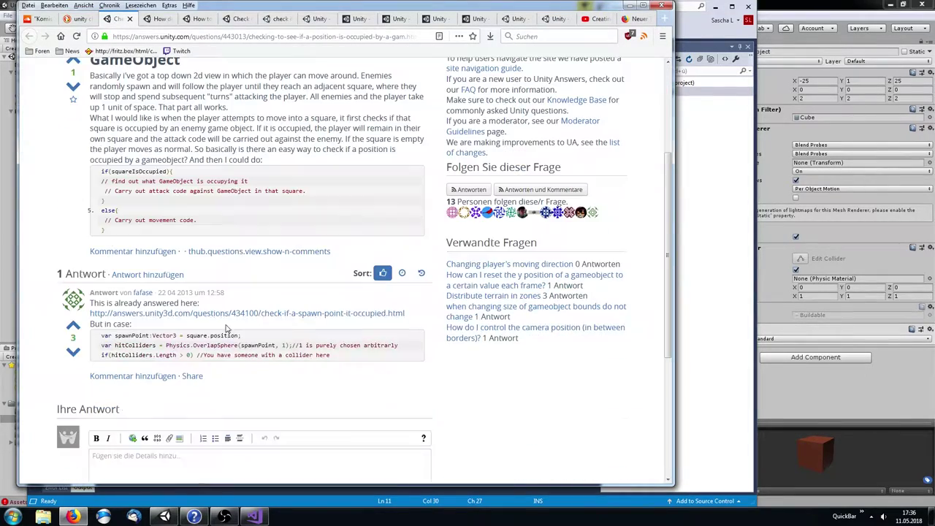
{"action": "type", "text": "p"}
{"action": "key", "text": "Return"}
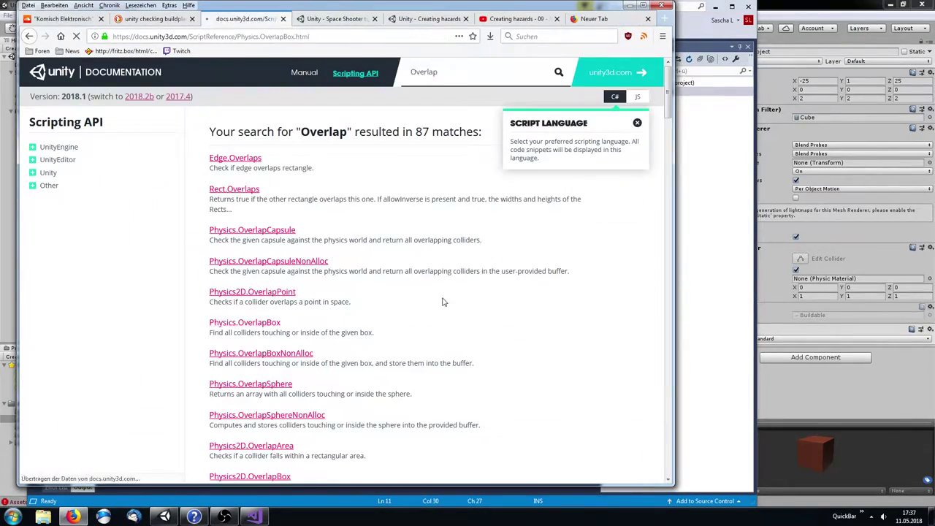
{"action": "left_click", "coordinate": [241, 326]}
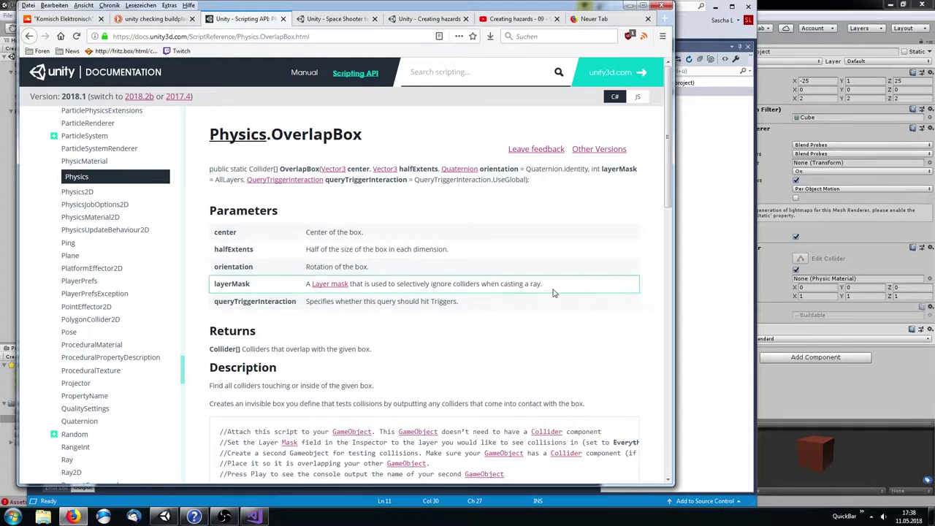
{"action": "scroll", "coordinate": [554, 292], "scroll_direction": "down", "scroll_amount": 1}
{"action": "scroll", "coordinate": [553, 292], "scroll_direction": "up", "scroll_amount": 1}
Bring the Unity Editor forward briefly, then return to the OverlapBox reference page
{"action": "left_click", "coordinate": [872, 402]}
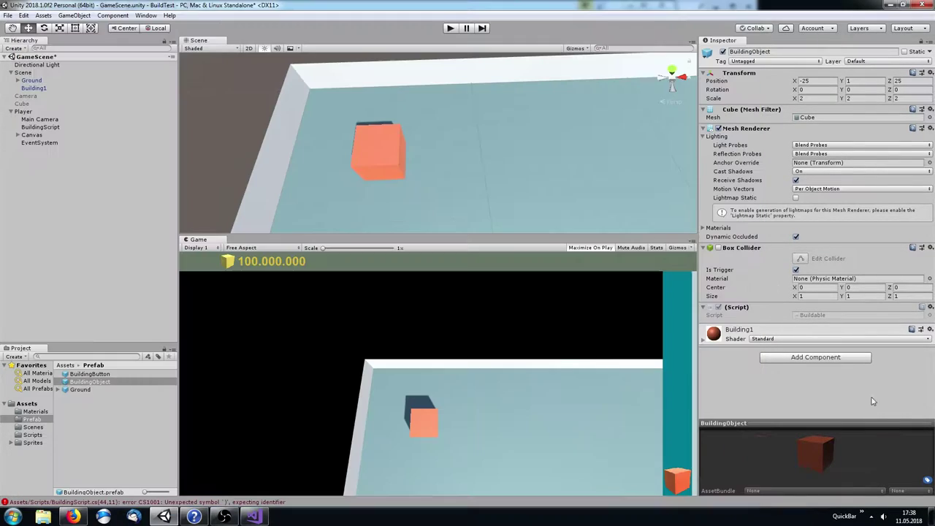
{"action": "key", "text": "alt+Tab"}
{"action": "key", "text": "alt+Tab"}
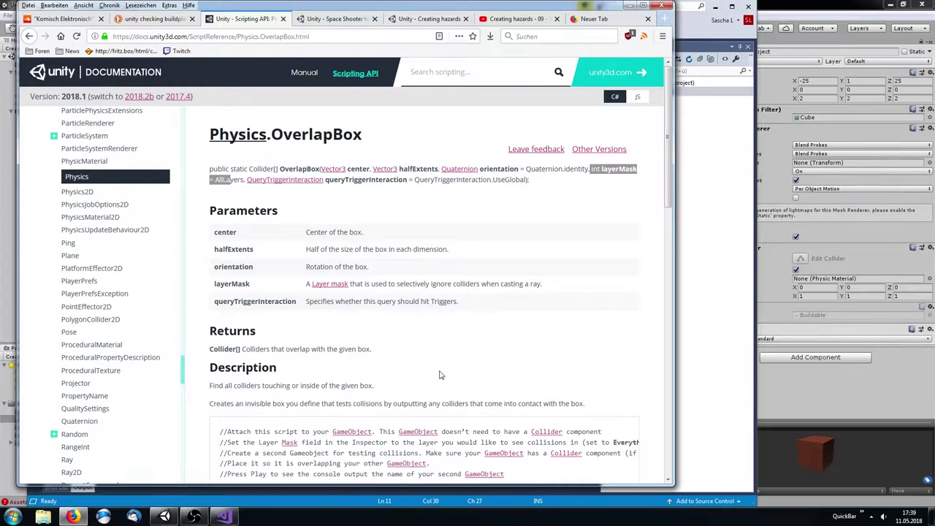
{"action": "scroll", "coordinate": [443, 373], "scroll_direction": "down", "scroll_amount": 3}
Paste the docs' Physics.OverlapBox line into FixedUpdate, using ghost.transform.rotation and no layer mask
{"action": "key", "text": "alt+Tab"}
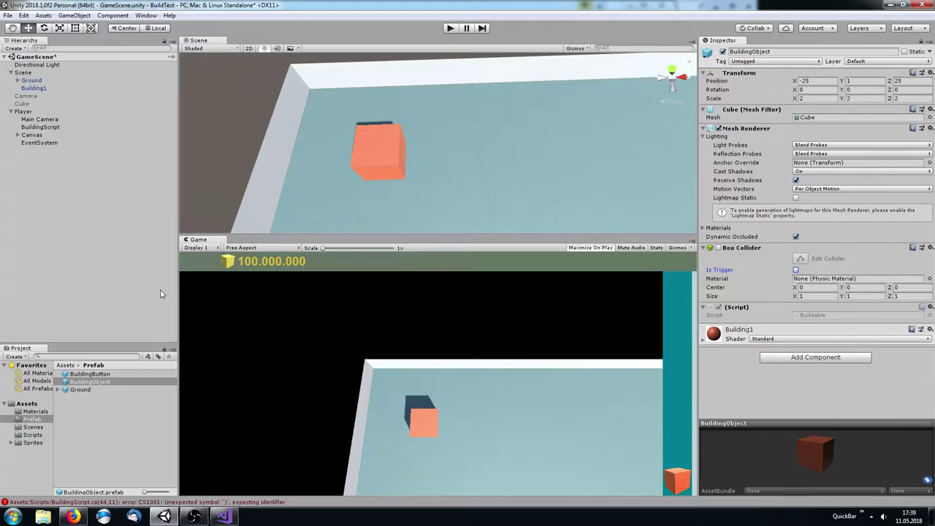
{"action": "key", "text": "alt+Tab"}
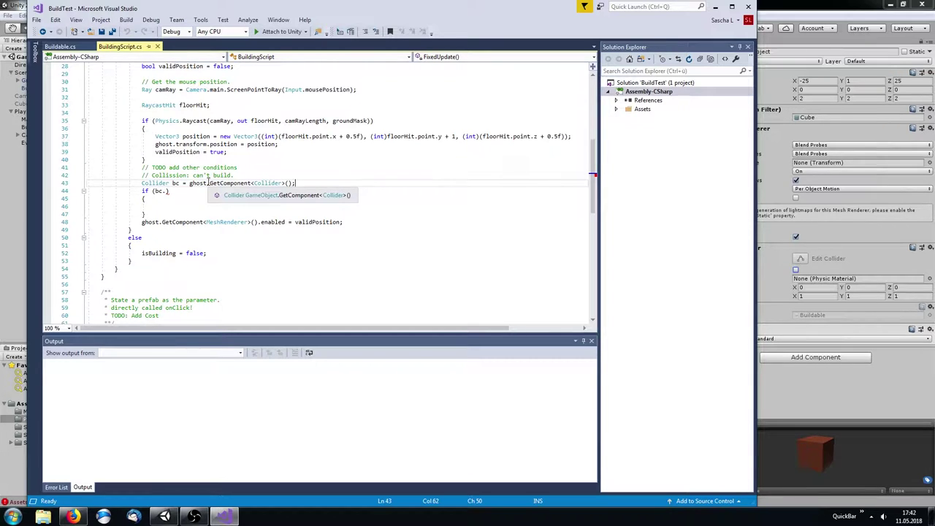
{"action": "key", "text": "alt+Tab"}
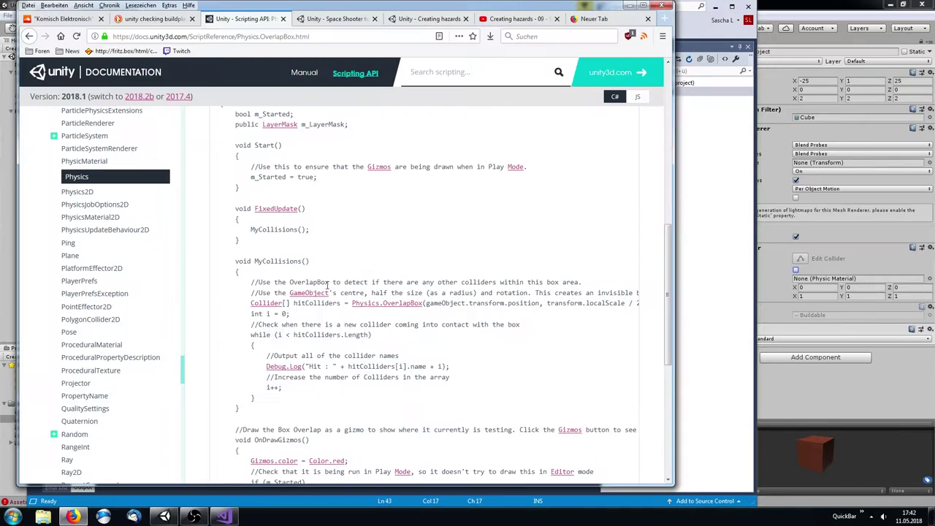
{"action": "triple_click", "coordinate": [380, 303]}
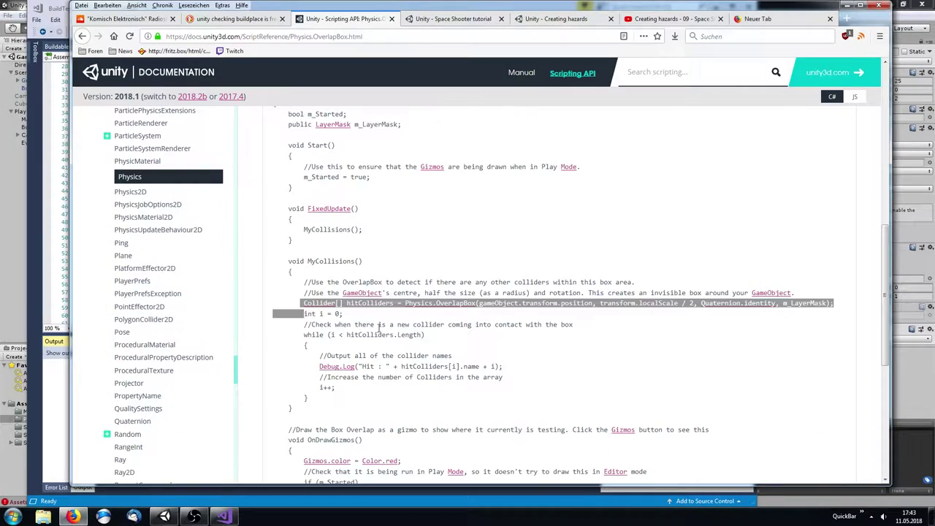
{"action": "key", "text": "alt+Tab"}
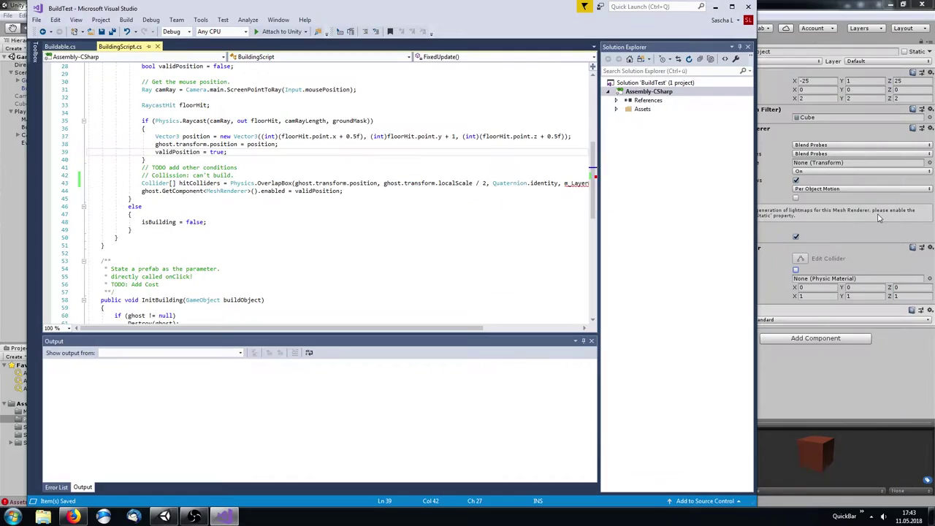
{"action": "left_click_drag", "start_coordinate": [441, 183], "coordinate": [508, 182]}
{"action": "type", "text": "ghost.transform.rotation"}
{"action": "key", "text": "ctrl+Delete"}
{"action": "key", "text": "ctrl+Delete"}
Save the script and check the object's layer options back in the Unity Editor
{"action": "key", "text": "alt+Tab"}
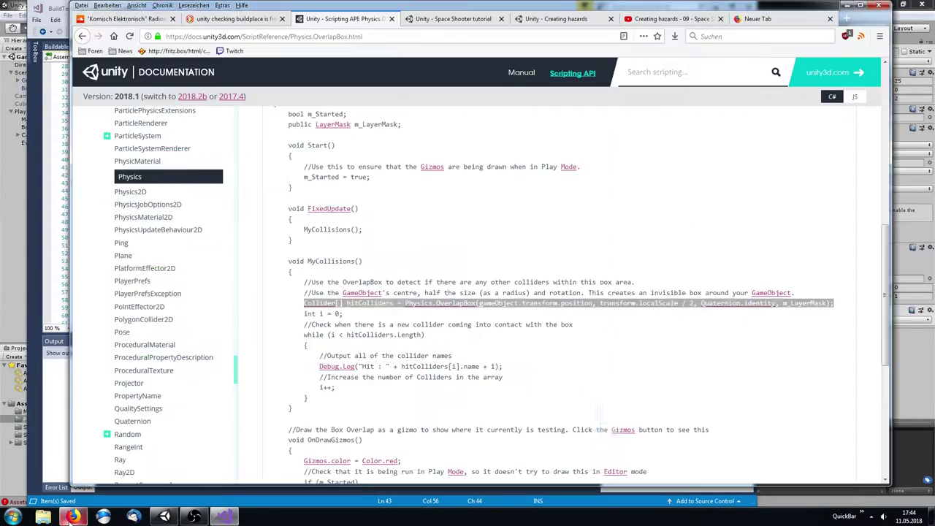
{"action": "key", "text": "alt+Tab"}
{"action": "key", "text": "alt+Tab"}
{"action": "left_click", "coordinate": [881, 61]}
{"action": "key", "text": "alt+Tab"}
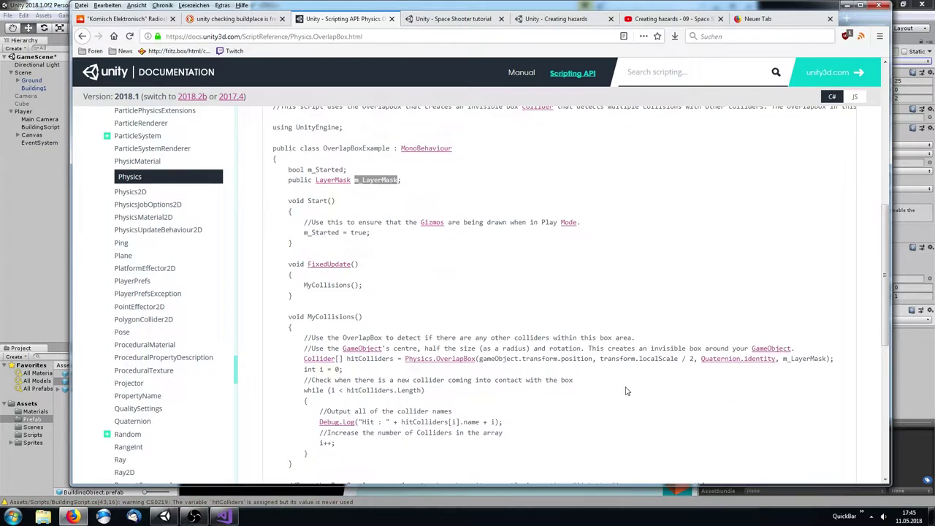
{"action": "scroll", "coordinate": [488, 258], "scroll_direction": "down", "scroll_amount": 3}
{"action": "scroll", "coordinate": [487, 258], "scroll_direction": "up", "scroll_amount": 3}
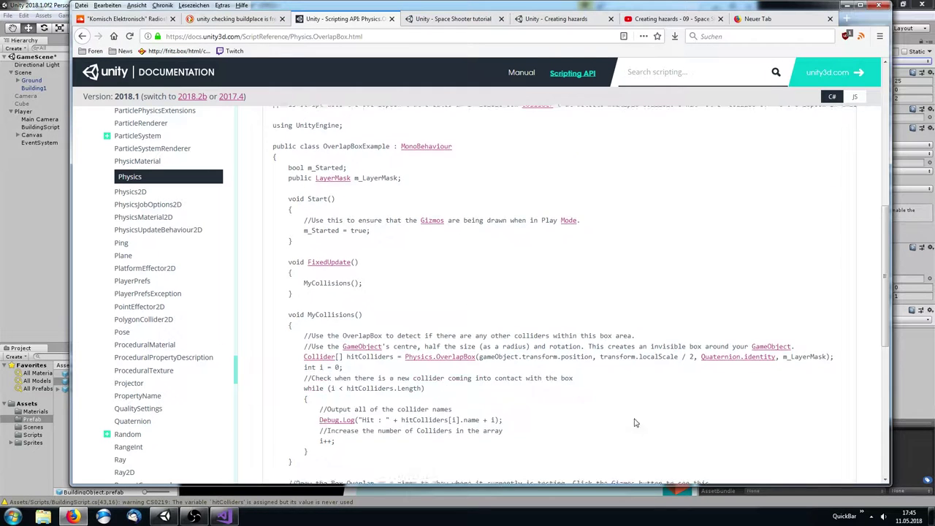
{"action": "scroll", "coordinate": [388, 330], "scroll_direction": "down", "scroll_amount": 2}
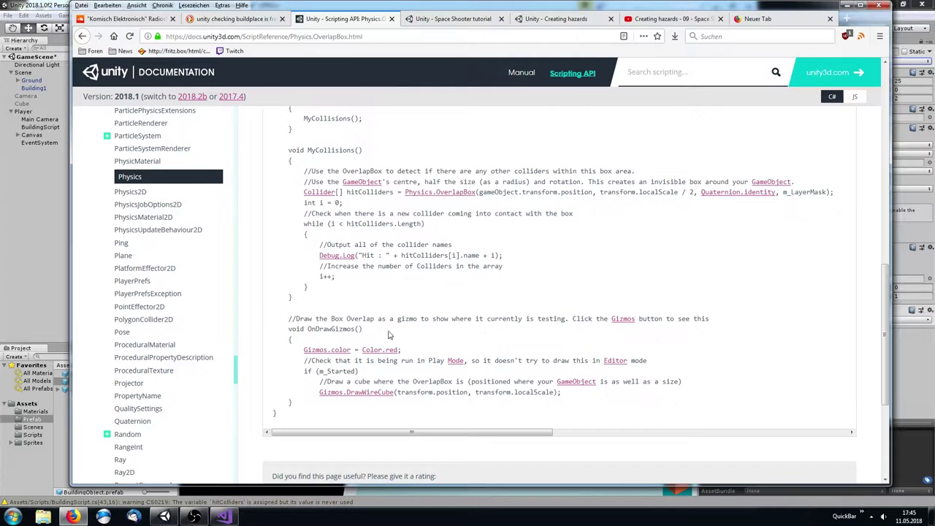
{"action": "left_click", "coordinate": [194, 517]}
Inspect the cube's albedo colour and the BuildingObject prefab before editing BuildingScript
{"action": "left_click", "coordinate": [797, 249]}
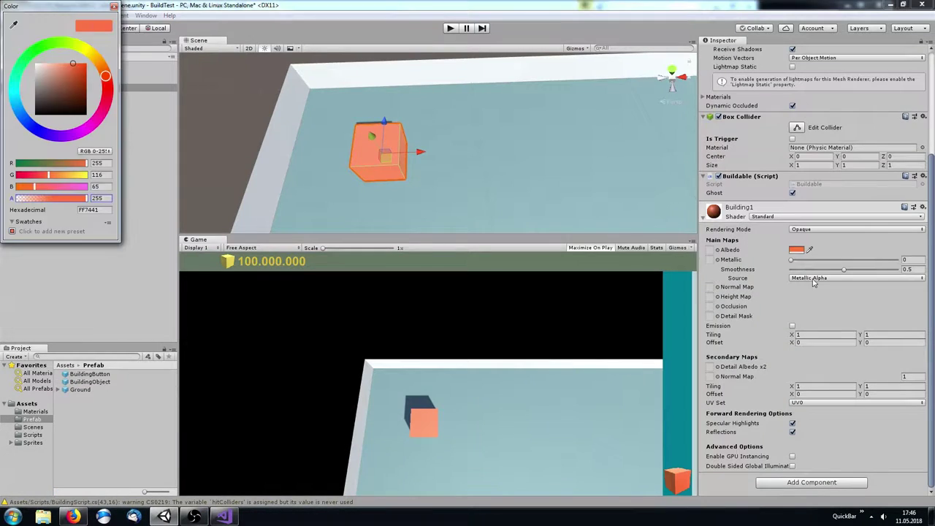
{"action": "left_click", "coordinate": [90, 382]}
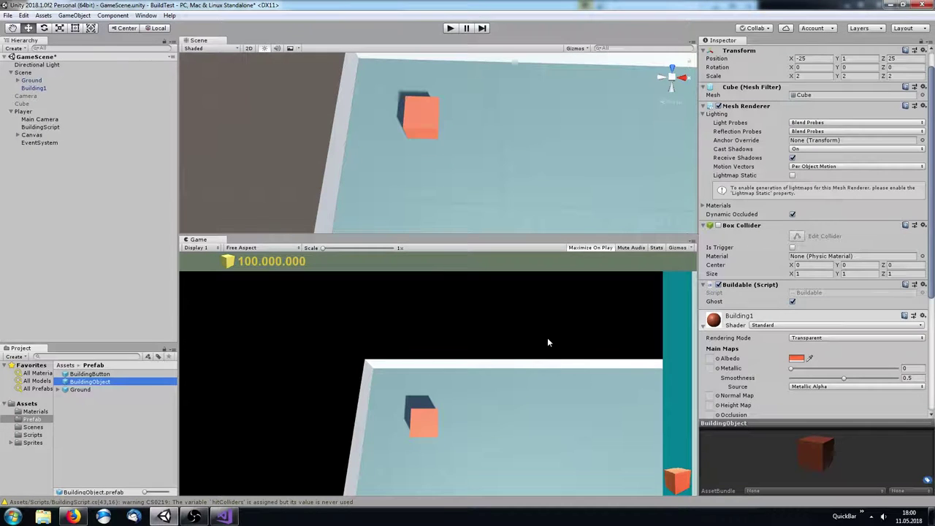
{"action": "left_click", "coordinate": [223, 518]}
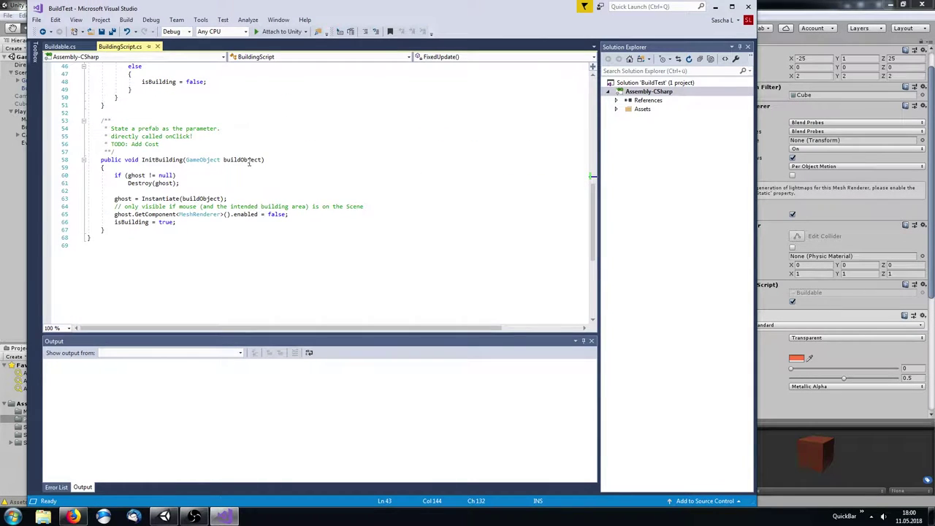
{"action": "scroll", "coordinate": [338, 225], "scroll_direction": "up", "scroll_amount": 3}
{"action": "left_click", "coordinate": [164, 518]}
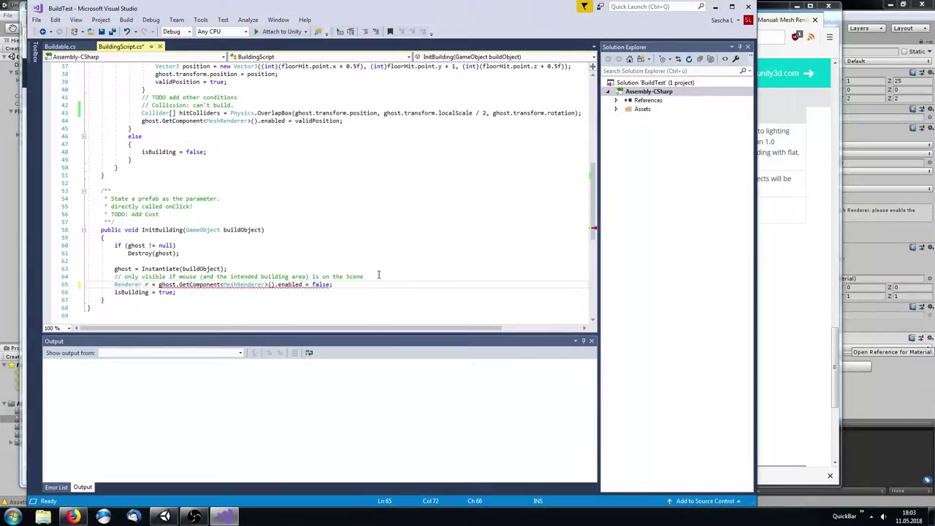
Hide the ghost renderer and start assigning its material a new Color, then save
{"action": "type", "text": "r.enabled = false;r.material.color.a = 160;"}
{"action": "key", "text": "ctrl+s"}
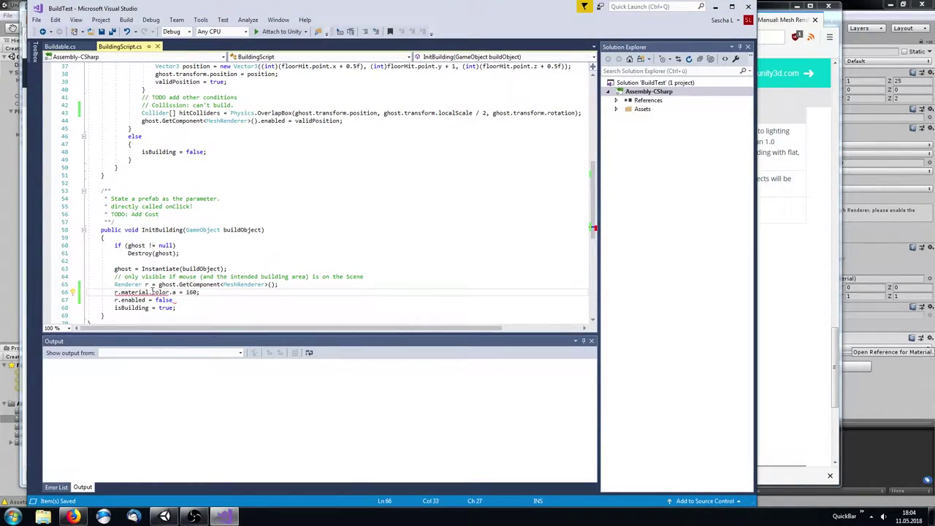
{"action": "left_click", "coordinate": [172, 293]}
{"action": "key", "text": "BackSpace"}
{"action": "key", "text": "BackSpace"}
{"action": "type", "text": "new Color("}
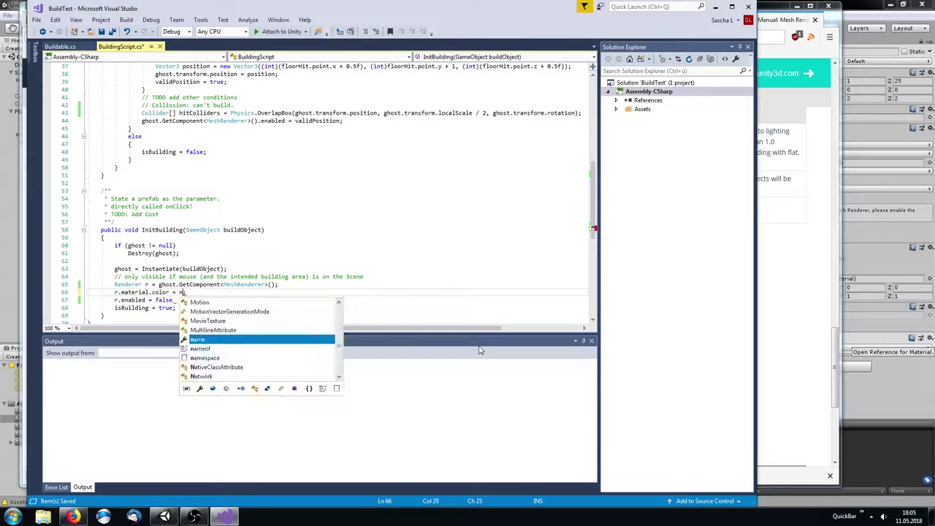
{"action": "key", "text": "ctrl+s"}
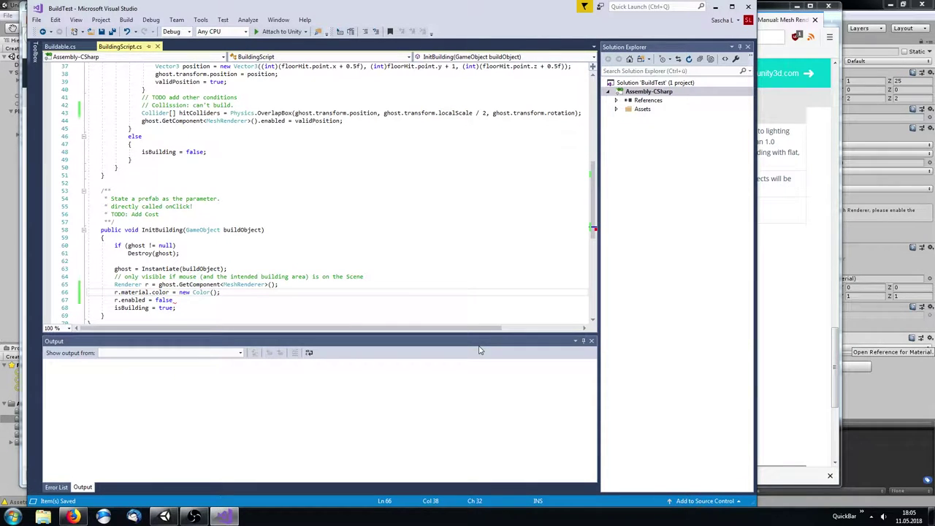
Set up translucent green validColor and red invalidColor fields with 160/255 alpha
{"action": "key", "text": "ctrl+z"}
{"action": "key", "text": "ctrl+z"}
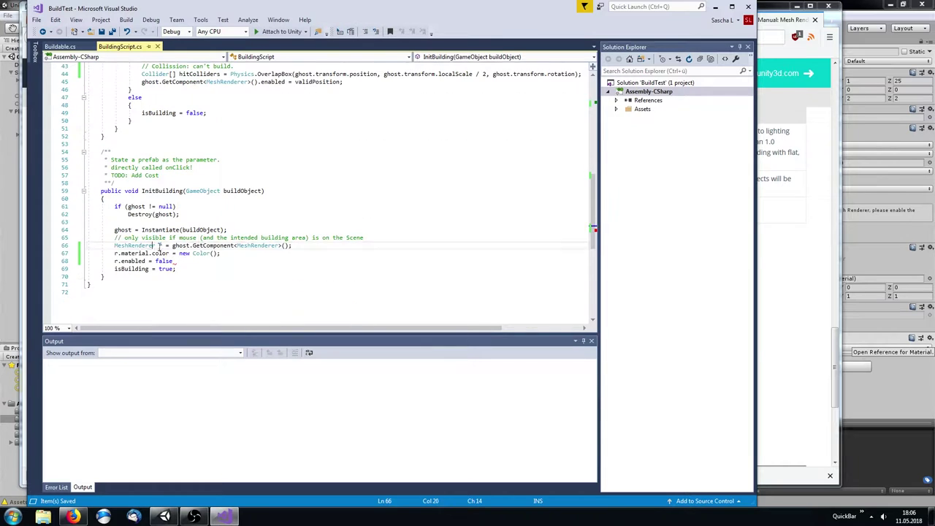
{"action": "key", "text": "ctrl+z"}
{"action": "key", "text": "ctrl+z"}
{"action": "left_click", "coordinate": [238, 253]}
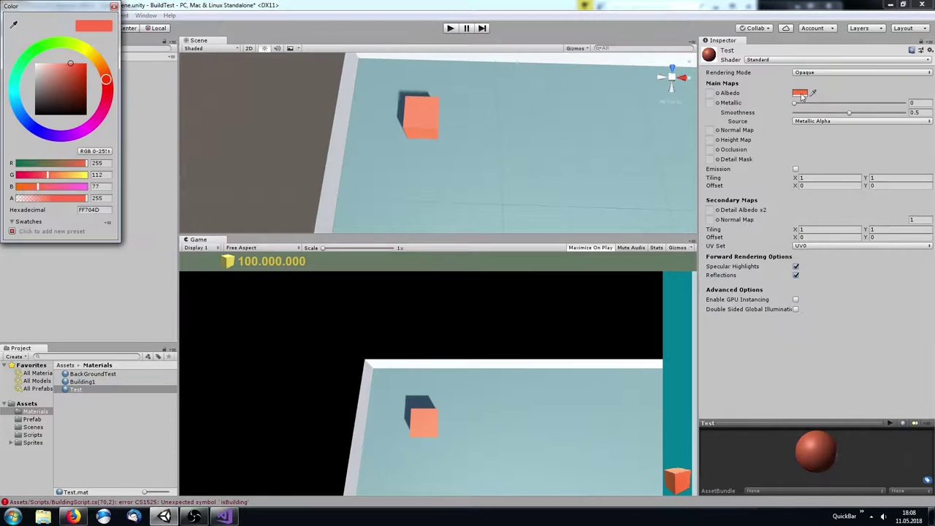
{"action": "left_click_drag", "start_coordinate": [77, 175], "coordinate": [62, 178]}
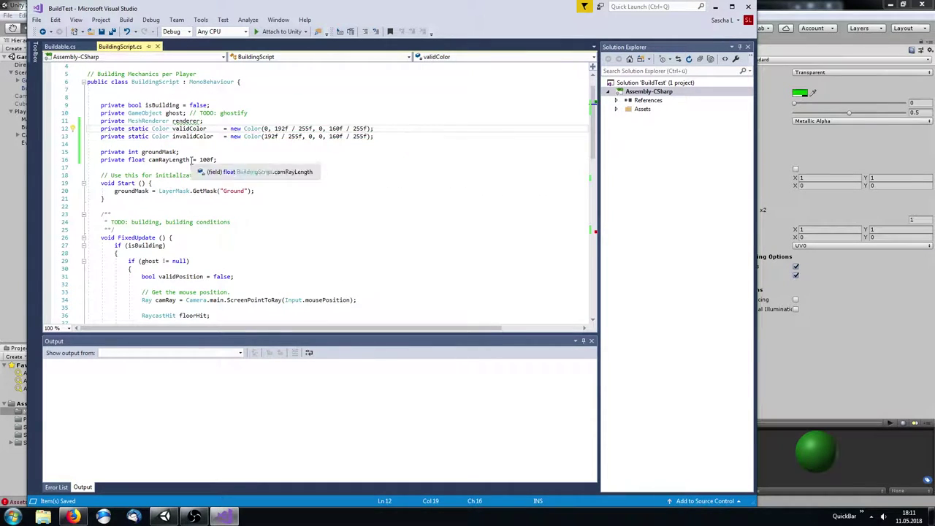
Remove the ghost's renderer-enable toggle from FixedUpdate
{"action": "scroll", "coordinate": [416, 256], "scroll_direction": "up", "scroll_amount": 8}
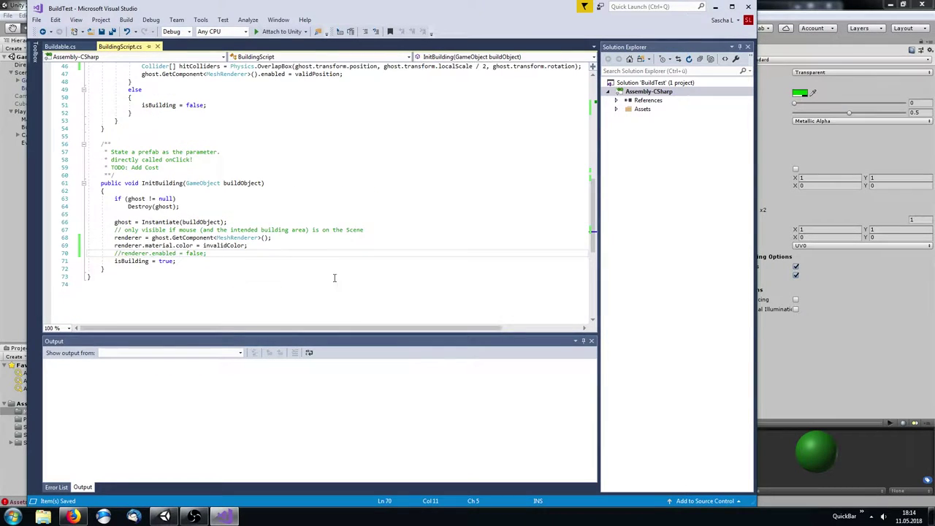
{"action": "scroll", "coordinate": [335, 278], "scroll_direction": "up", "scroll_amount": 3}
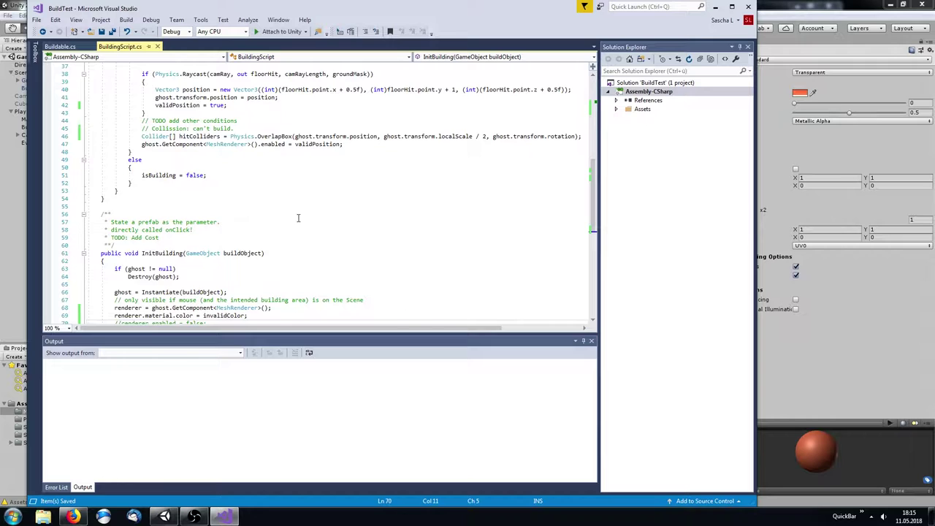
{"action": "key", "text": "ctrl+z"}
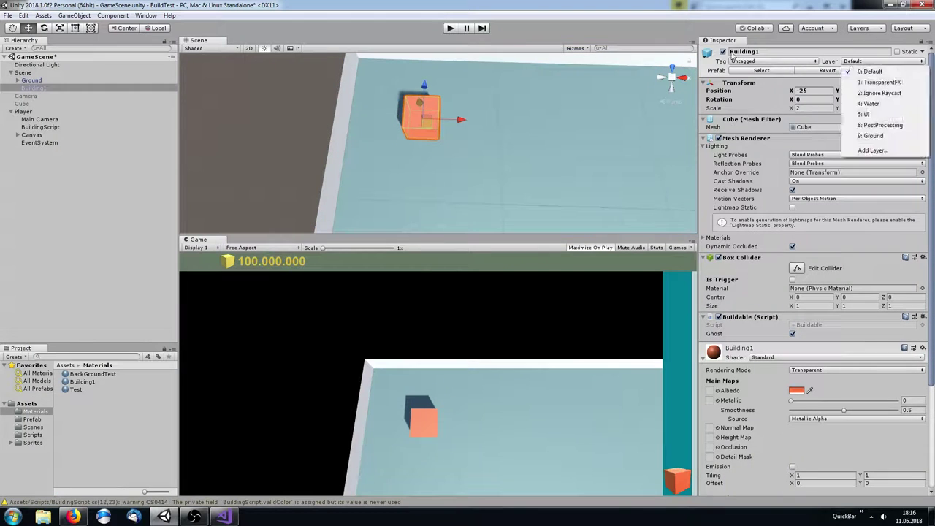
Confirm the BuildingObject prefab sits at the origin, then return to BuildingScript
{"action": "left_click", "coordinate": [733, 57]}
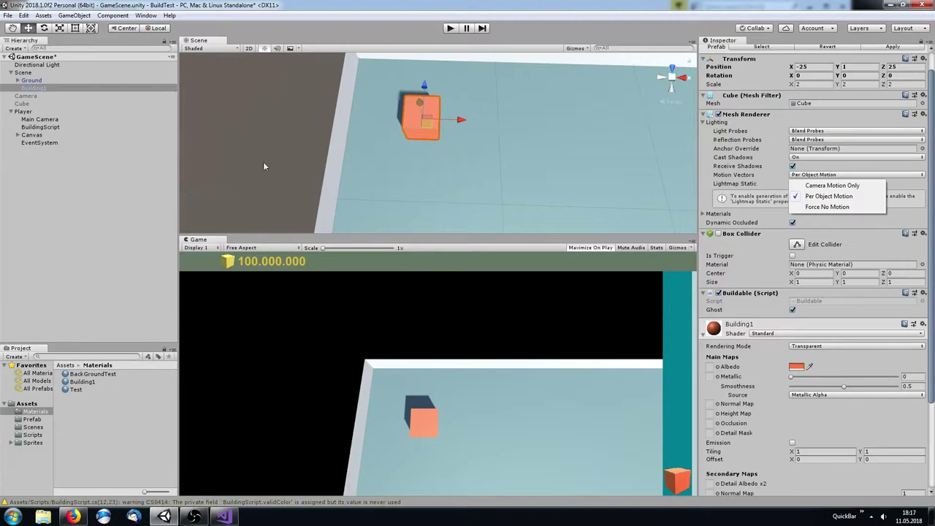
{"action": "left_click", "coordinate": [32, 418]}
{"action": "left_click", "coordinate": [90, 381]}
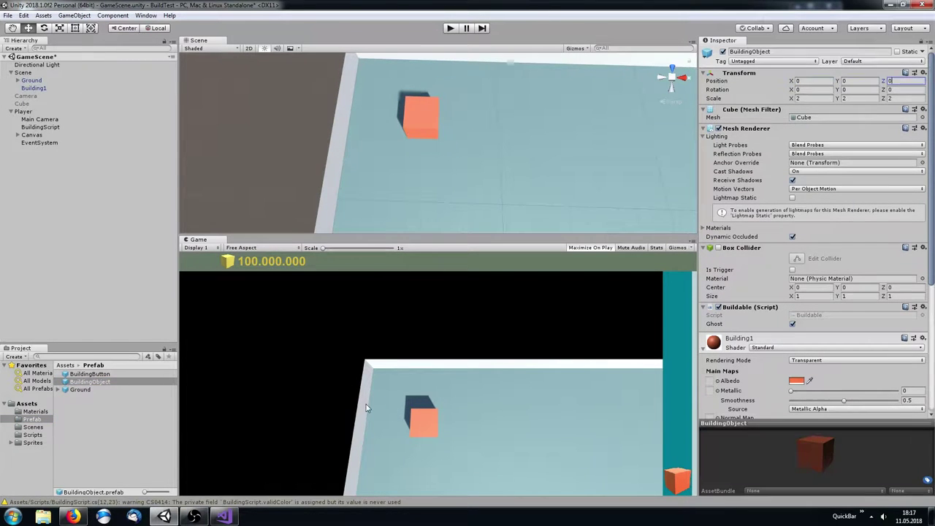
{"action": "key", "text": "ctrl+z"}
{"action": "key", "text": "alt+Tab"}
{"action": "scroll", "coordinate": [425, 281], "scroll_direction": "up", "scroll_amount": 2}
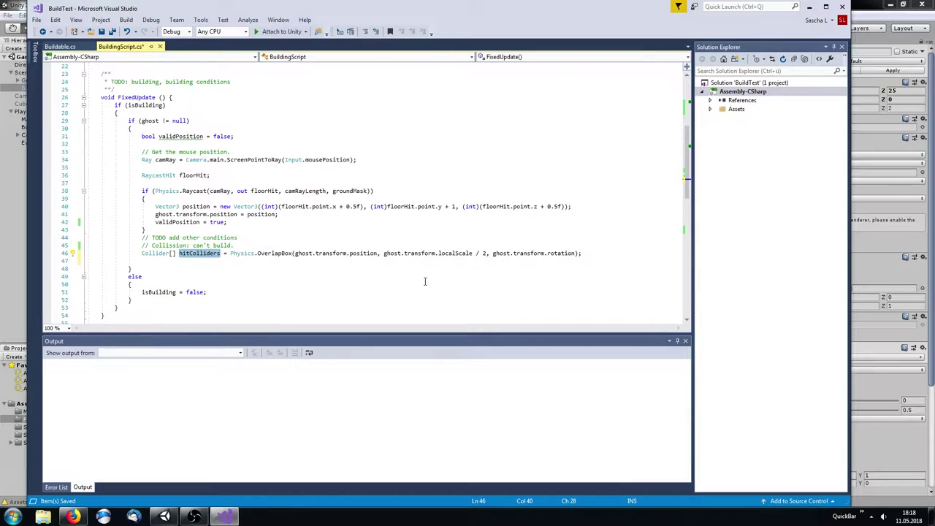
{"action": "scroll", "coordinate": [455, 244], "scroll_direction": "up", "scroll_amount": 3}
{"action": "scroll", "coordinate": [432, 206], "scroll_direction": "up", "scroll_amount": 4}
Check the object's static options in Unity and place the cursor below the OverlapBox line
{"action": "scroll", "coordinate": [599, 252], "scroll_direction": "down", "scroll_amount": 7}
{"action": "left_click", "coordinate": [599, 252]}
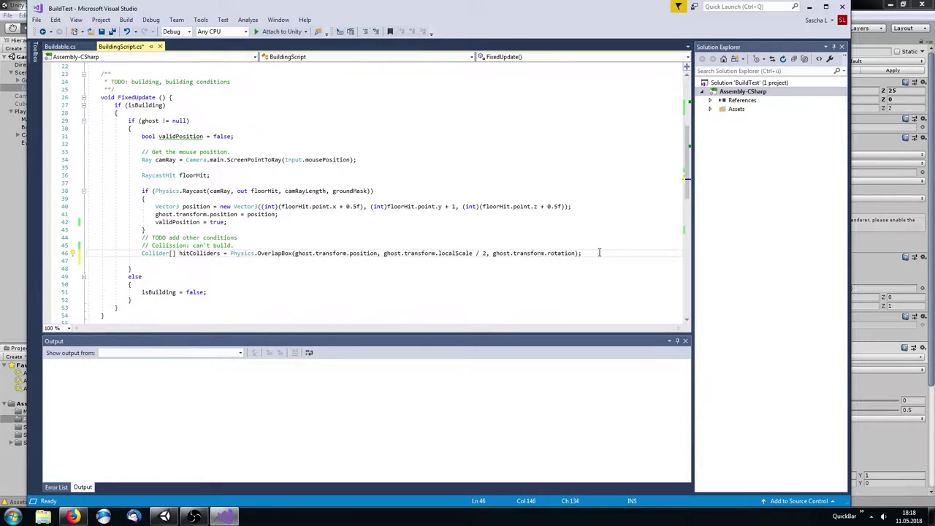
{"action": "left_click", "coordinate": [865, 6]}
{"action": "left_click", "coordinate": [923, 51]}
{"action": "left_click", "coordinate": [764, 370]}
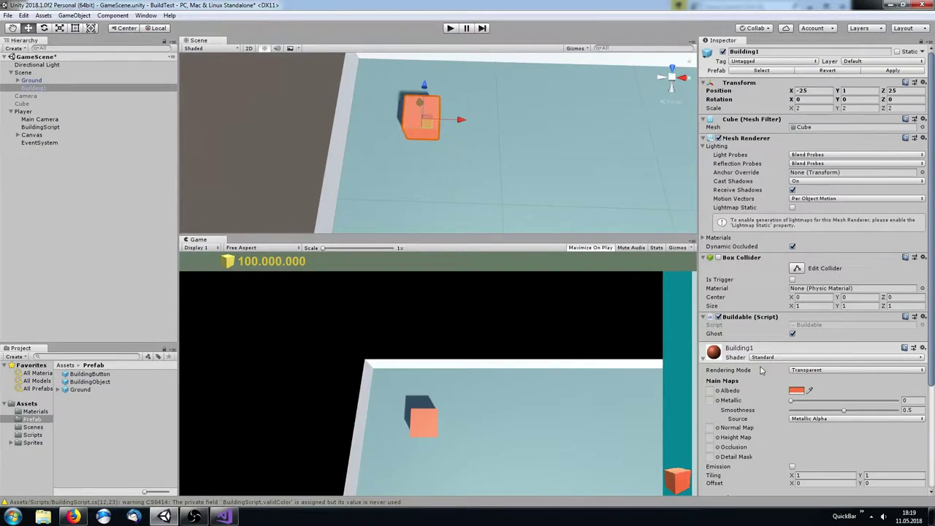
{"action": "left_click", "coordinate": [147, 267]}
{"action": "left_click", "coordinate": [147, 262]}
Paste the docs' collider loop twice as checks logging hitColliders[0] and hitColliders[1] as Hit0 and Hit1
{"action": "key", "text": "alt+Tab"}
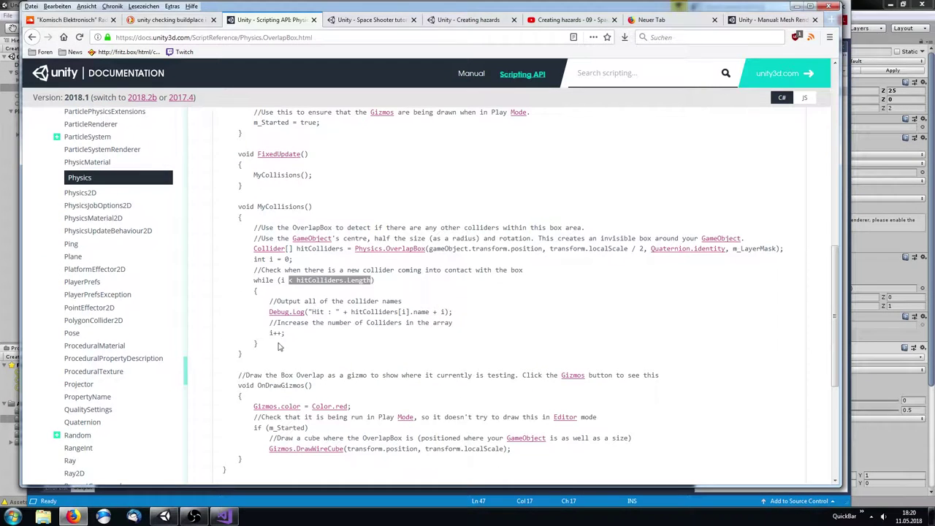
{"action": "left_click", "coordinate": [278, 347], "text": "shift"}
{"action": "key", "text": "ctrl+c"}
{"action": "key", "text": "alt+Tab"}
{"action": "key", "text": "ctrl+v"}
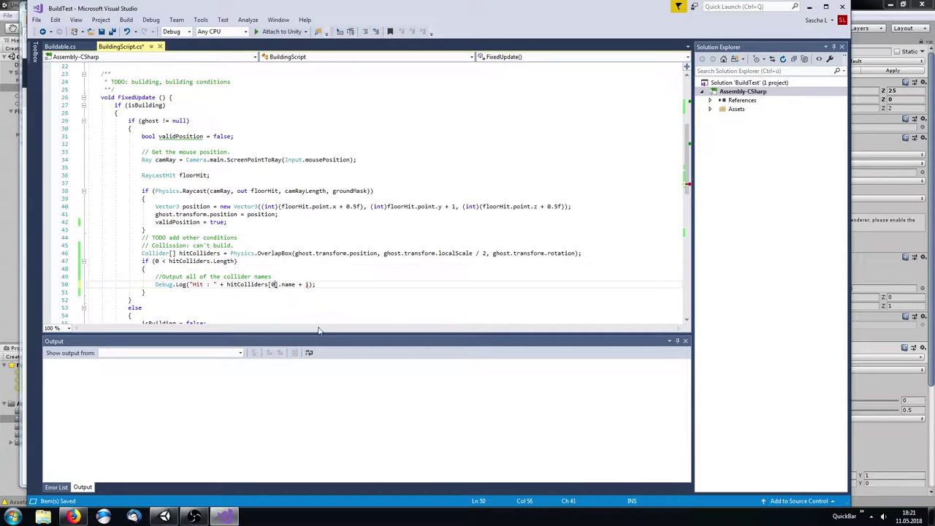
{"action": "key", "text": "ctrl+v"}
{"action": "scroll", "coordinate": [497, 234], "scroll_direction": "down", "scroll_amount": 1}
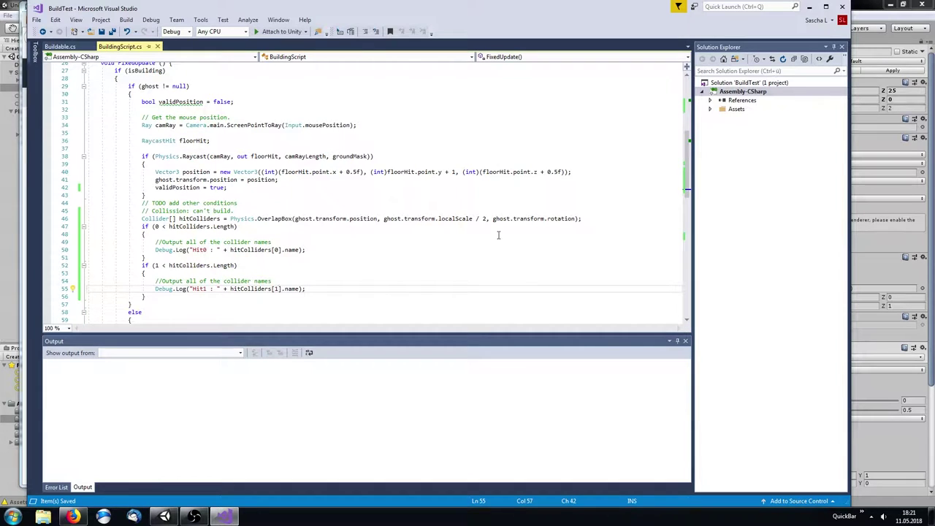
{"action": "scroll", "coordinate": [372, 194], "scroll_direction": "up", "scroll_amount": 6}
{"action": "scroll", "coordinate": [286, 220], "scroll_direction": "down", "scroll_amount": 15}
Play the scene and collapse the Console to read which walls the ghost hits
{"action": "scroll", "coordinate": [286, 220], "scroll_direction": "up", "scroll_amount": 1}
{"action": "key", "text": "alt+Tab"}
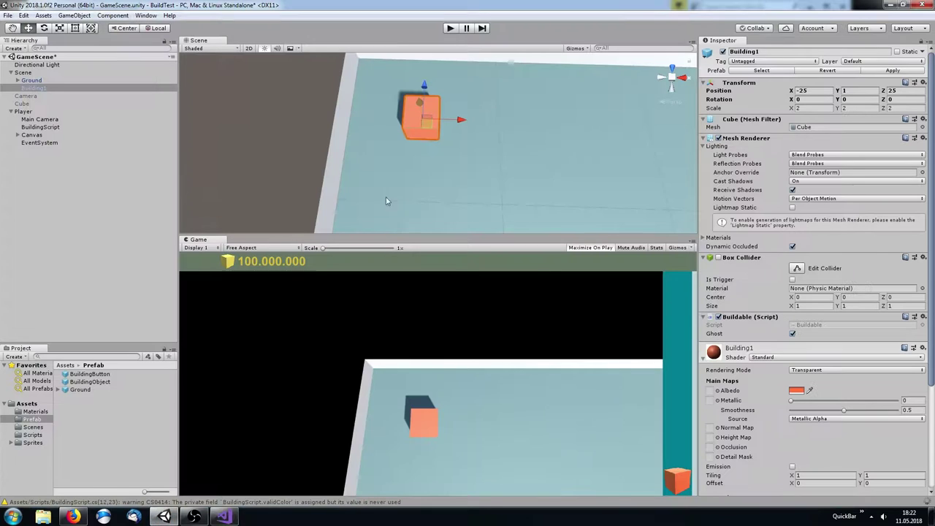
{"action": "key", "text": "ctrl+p"}
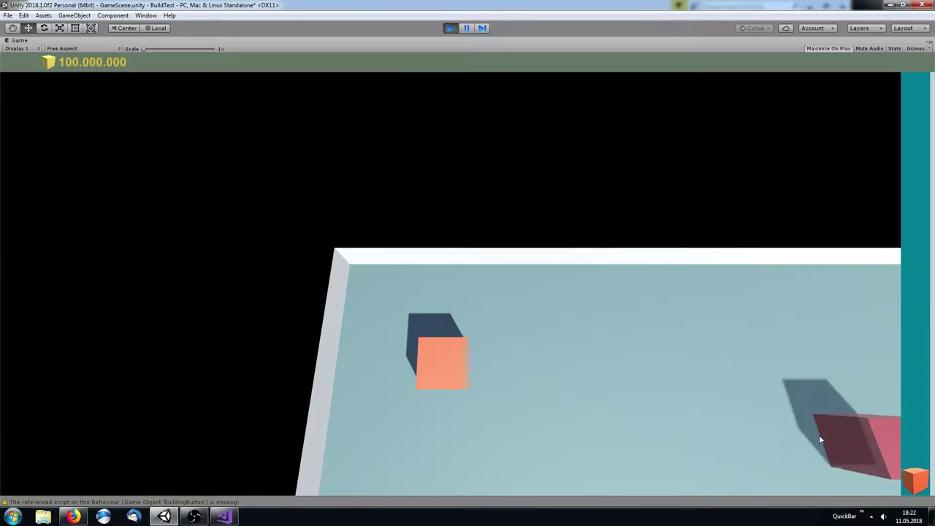
{"action": "left_click_drag", "start_coordinate": [395, 320], "coordinate": [546, 180]}
{"action": "left_click", "coordinate": [161, 184]}
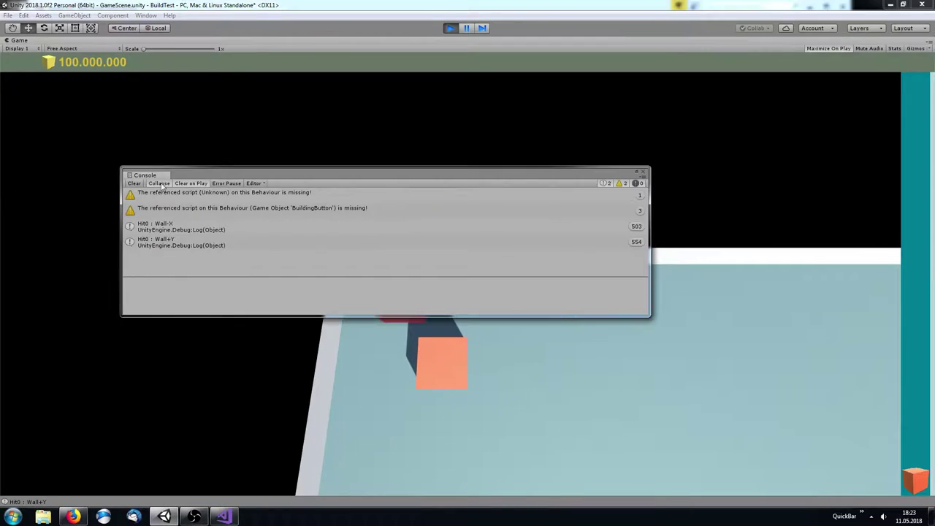
{"action": "key", "text": "ctrl+p"}
{"action": "left_click", "coordinate": [292, 253]}
{"action": "key", "text": "alt+Tab"}
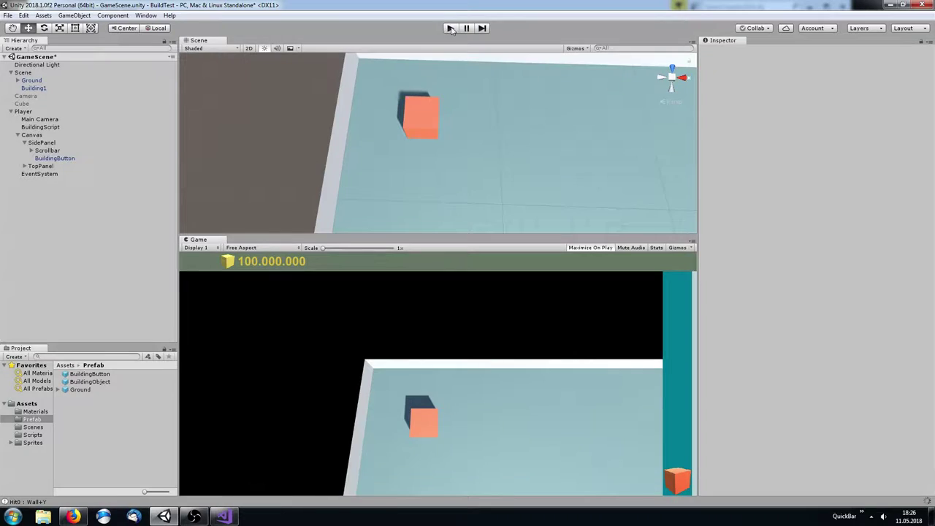
Replay briefly, then change the BuildingButton's On Click function in the Inspector
{"action": "left_click", "coordinate": [451, 28]}
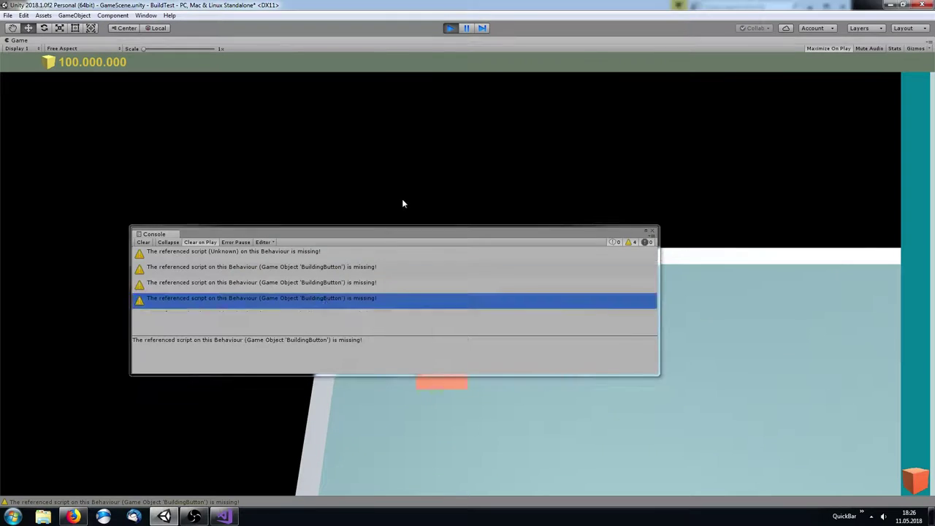
{"action": "left_click", "coordinate": [896, 48]}
{"action": "left_click", "coordinate": [896, 48]}
{"action": "key", "text": "ctrl+p"}
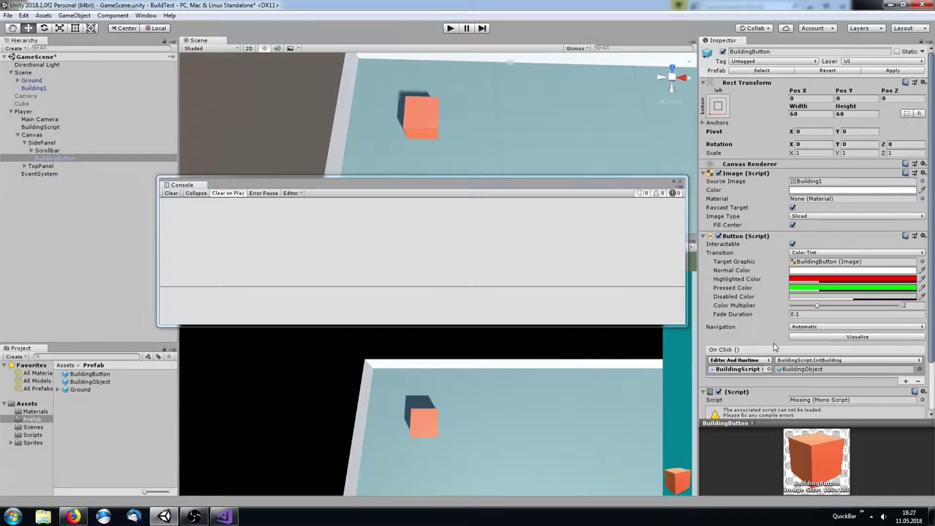
{"action": "left_click", "coordinate": [804, 360]}
{"action": "left_click", "coordinate": [742, 283]}
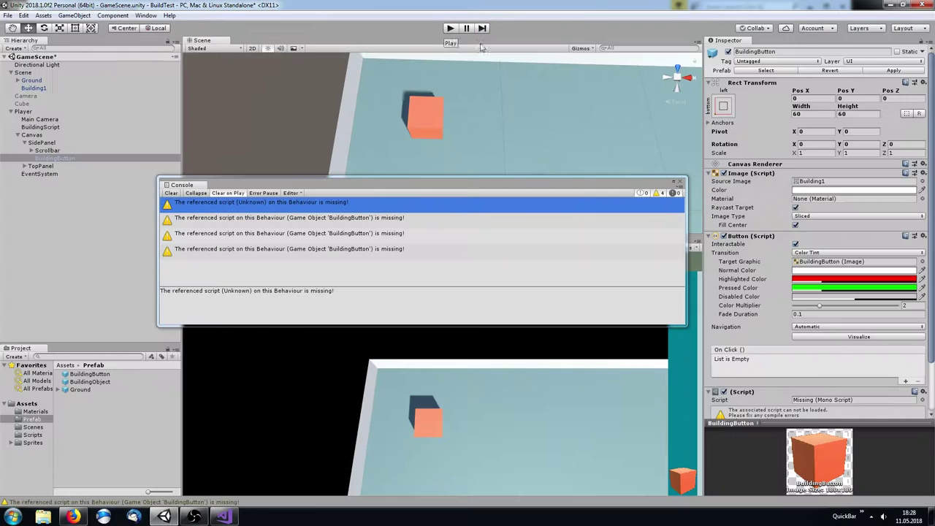
{"action": "scroll", "coordinate": [790, 411], "scroll_direction": "down", "scroll_amount": 3}
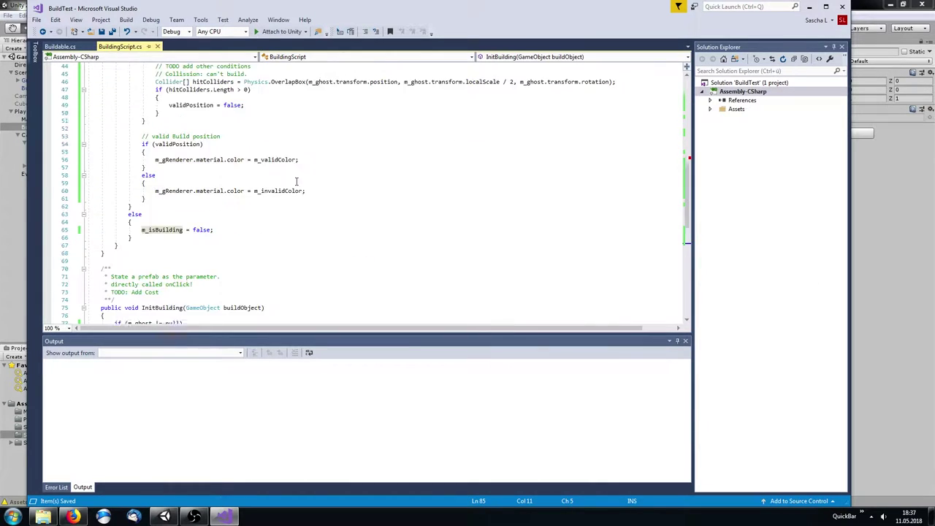
Disable the ghost's collider with m_ghost.GetComponent<Collider>().enabled = false; and save
{"action": "left_click", "coordinate": [165, 518]}
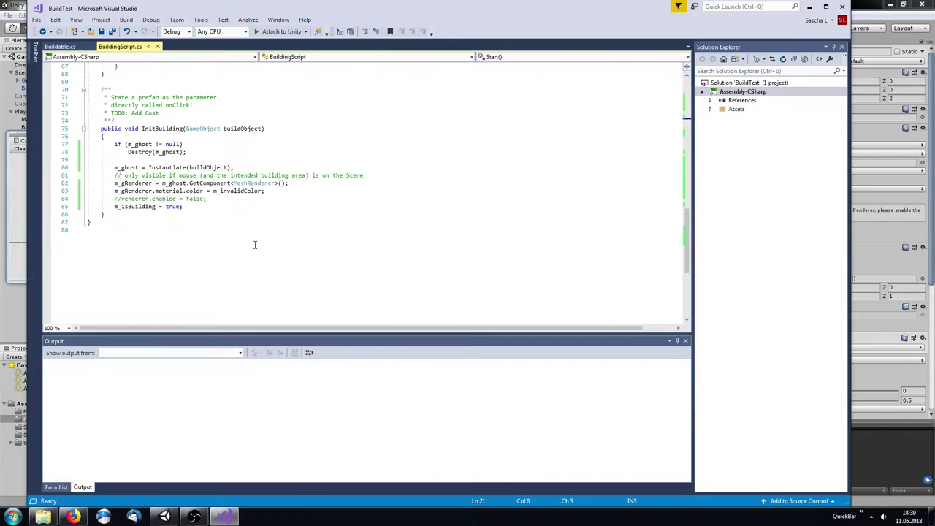
{"action": "left_click", "coordinate": [265, 167]}
{"action": "key", "text": "Return"}
{"action": "type", "text": "m_ghost.GetComponent<Collider>().enabled = false;"}
{"action": "key", "text": "ctrl+s"}
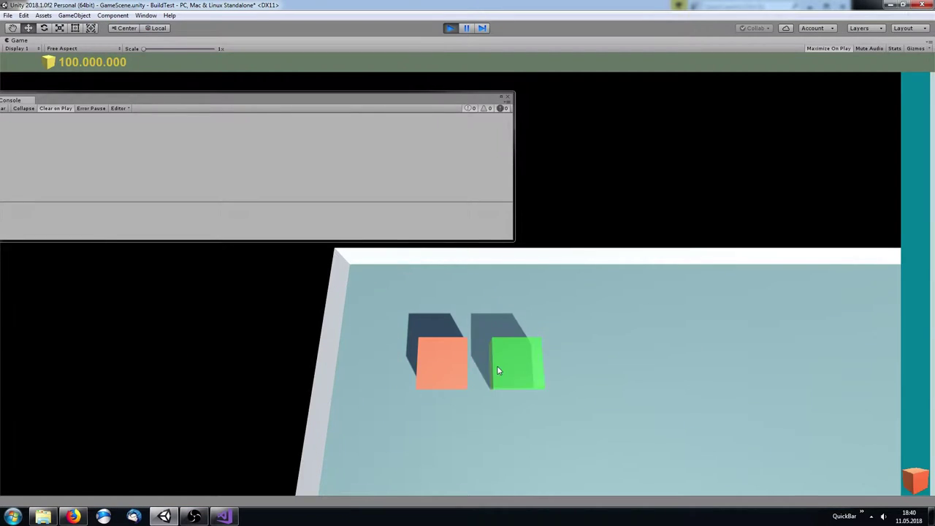
Stop the game and rearrange the Console window and scene view
{"action": "left_click", "coordinate": [452, 28]}
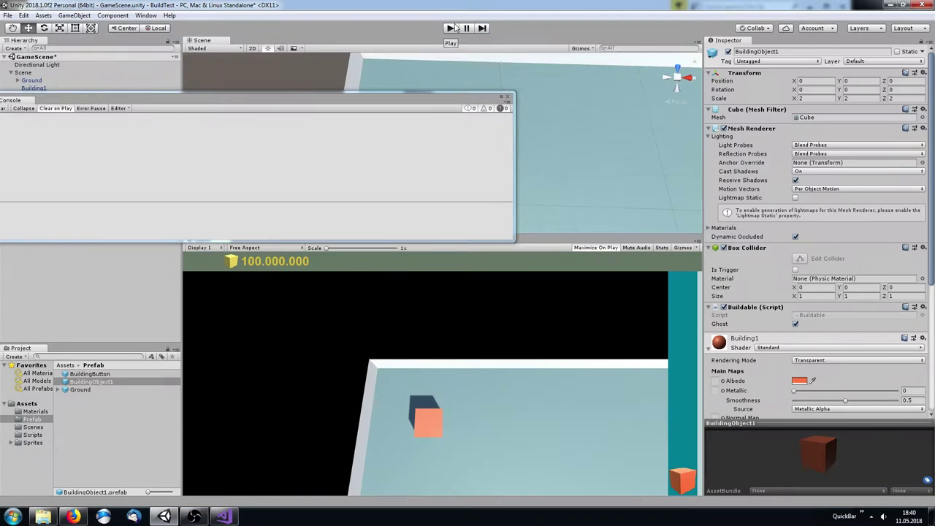
{"action": "mouse_move", "coordinate": [388, 107]}
{"action": "left_mouse_down"}
{"action": "mouse_move", "coordinate": [483, 73]}
{"action": "mouse_move", "coordinate": [410, 180]}
{"action": "left_mouse_up"}
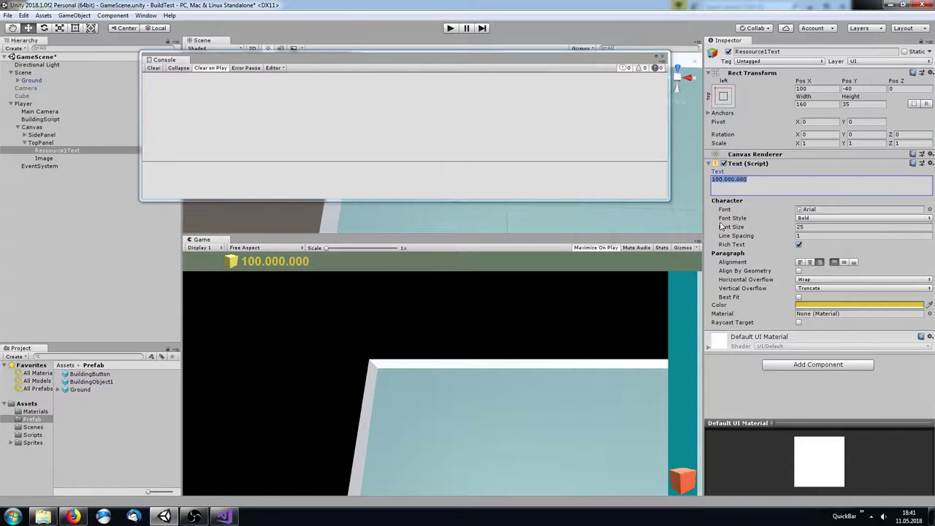
{"action": "type", "text": "CountRes1"}
{"action": "left_click_drag", "start_coordinate": [402, 59], "coordinate": [340, 47]}
{"action": "left_click_drag", "start_coordinate": [471, 234], "coordinate": [471, 271]}
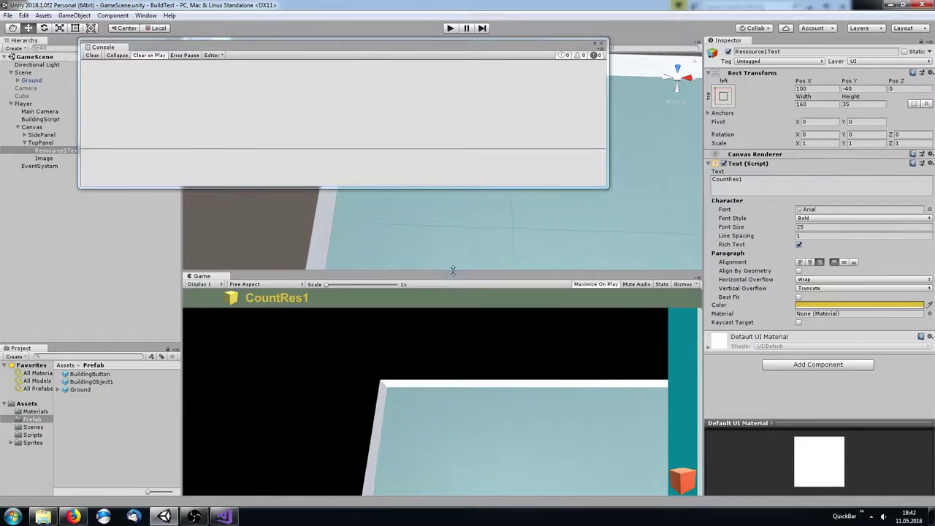
Close the Console and undo recent scene changes until Player holds the building script
{"action": "left_click", "coordinate": [656, 117]}
{"action": "left_click", "coordinate": [40, 119]}
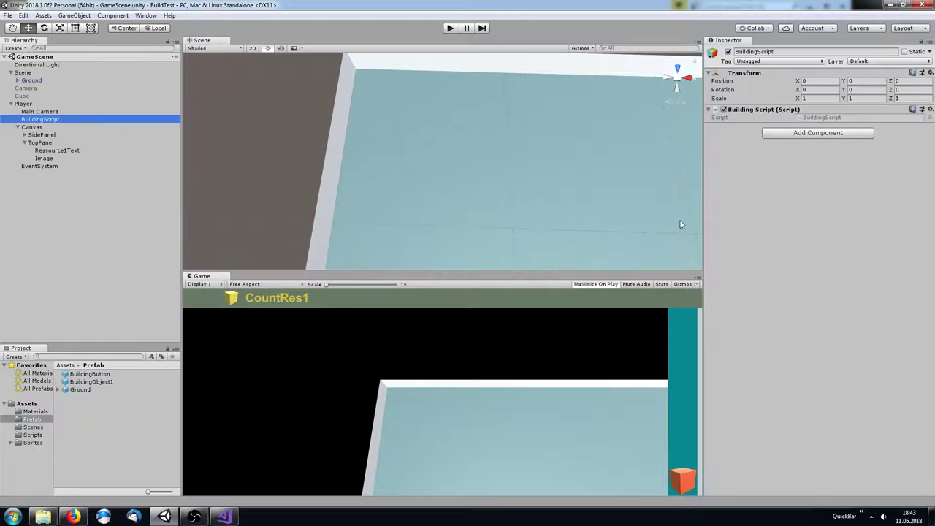
{"action": "left_click", "coordinate": [223, 517]}
{"action": "scroll", "coordinate": [199, 225], "scroll_direction": "up", "scroll_amount": 10}
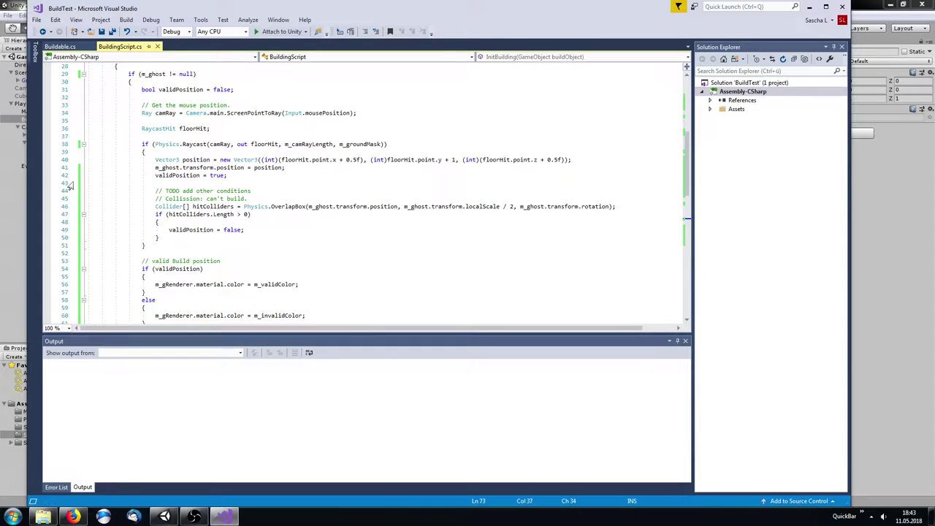
{"action": "key", "text": "alt+Tab"}
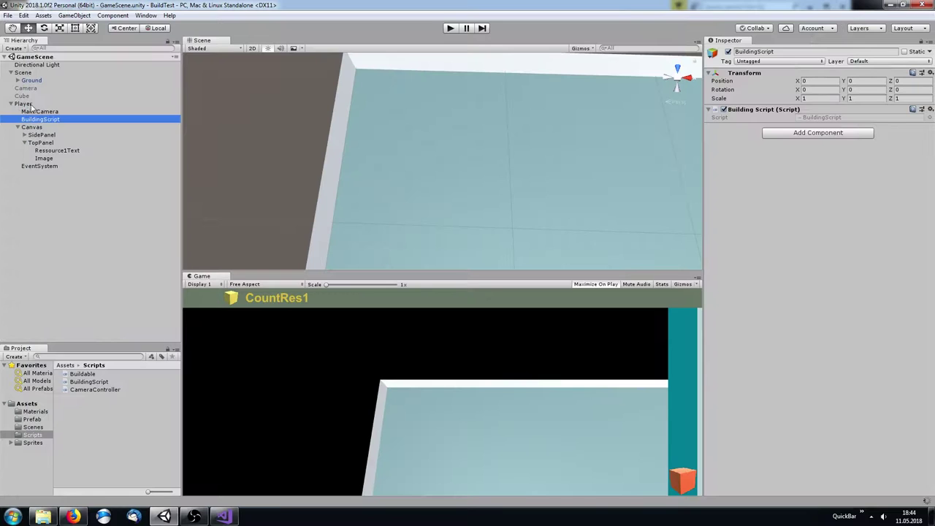
{"action": "key", "text": "ctrl+z"}
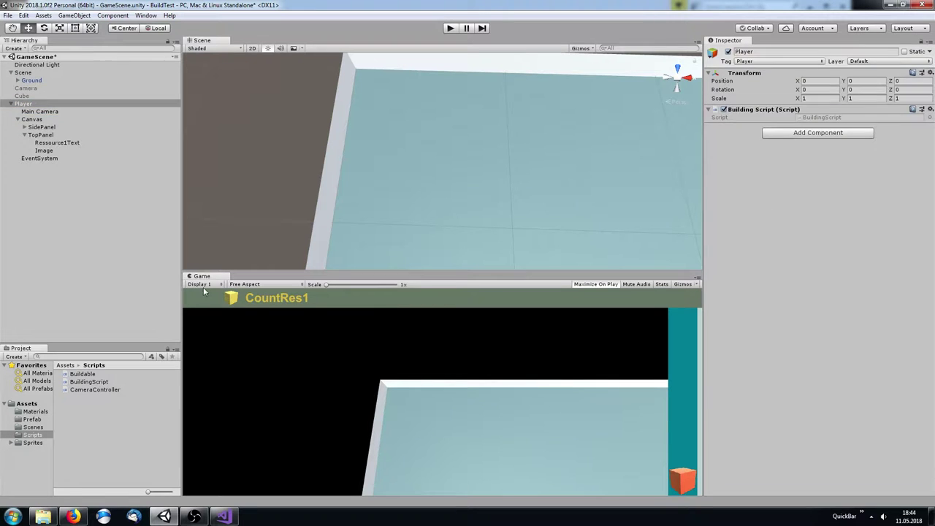
{"action": "key", "text": "ctrl+z"}
{"action": "key", "text": "ctrl+z"}
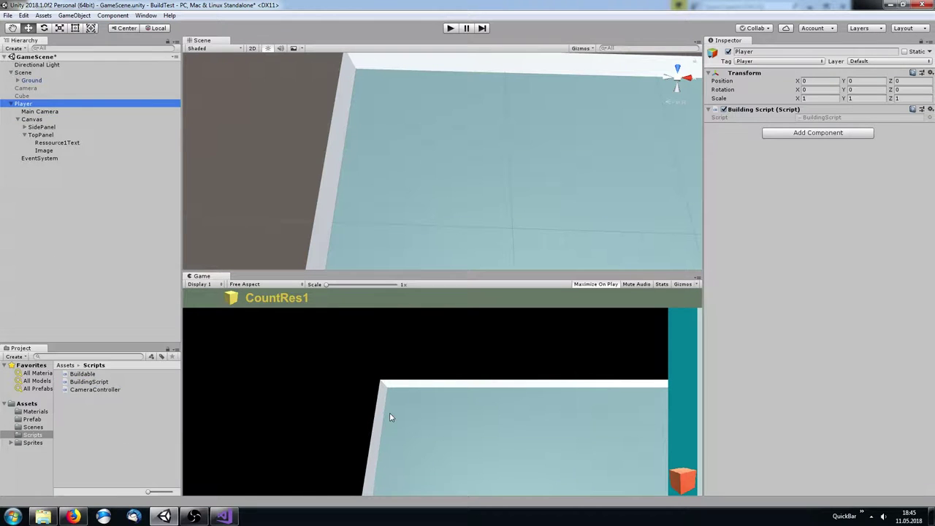
Inspect the Image, Canvas tag and layer settings, and Main Camera, then reselect Player
{"action": "left_click", "coordinate": [46, 145]}
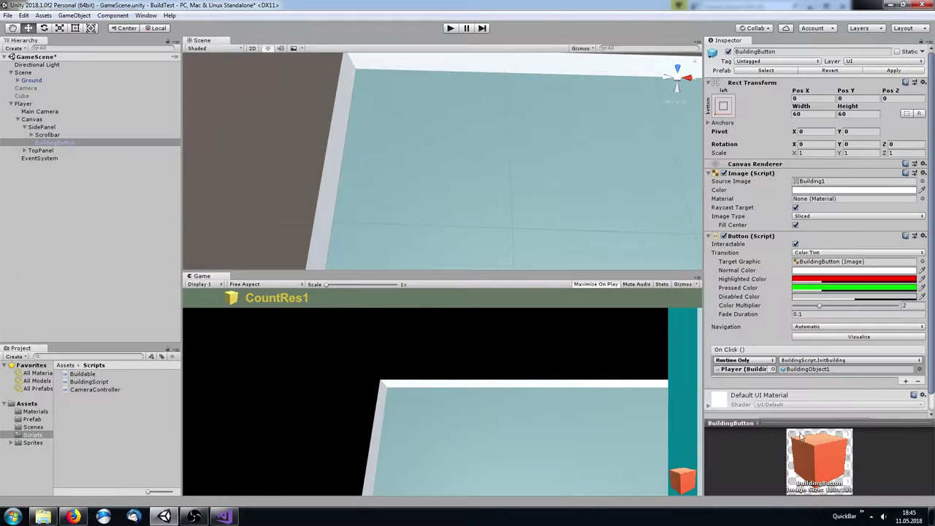
{"action": "left_click", "coordinate": [24, 104]}
{"action": "key", "text": "alt+Tab"}
{"action": "key", "text": "alt+Tab"}
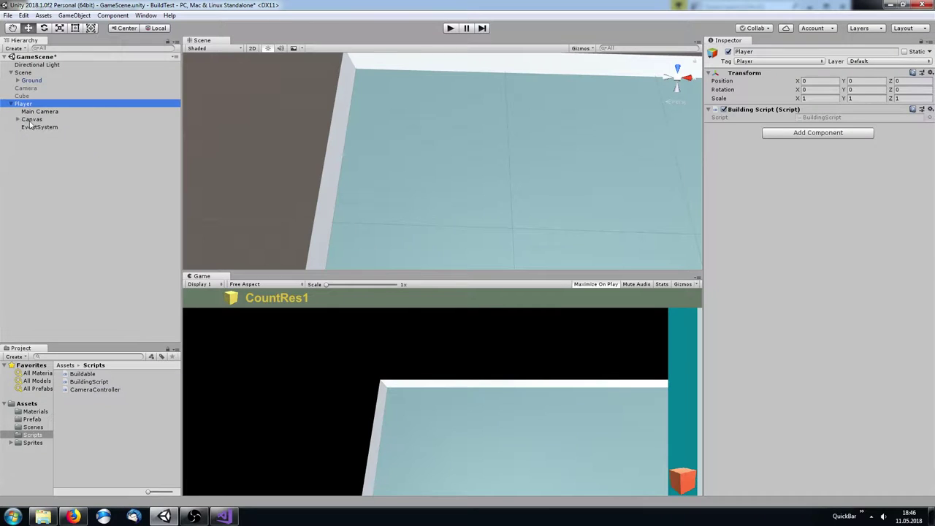
{"action": "left_click", "coordinate": [31, 119]}
{"action": "left_click", "coordinate": [781, 62]}
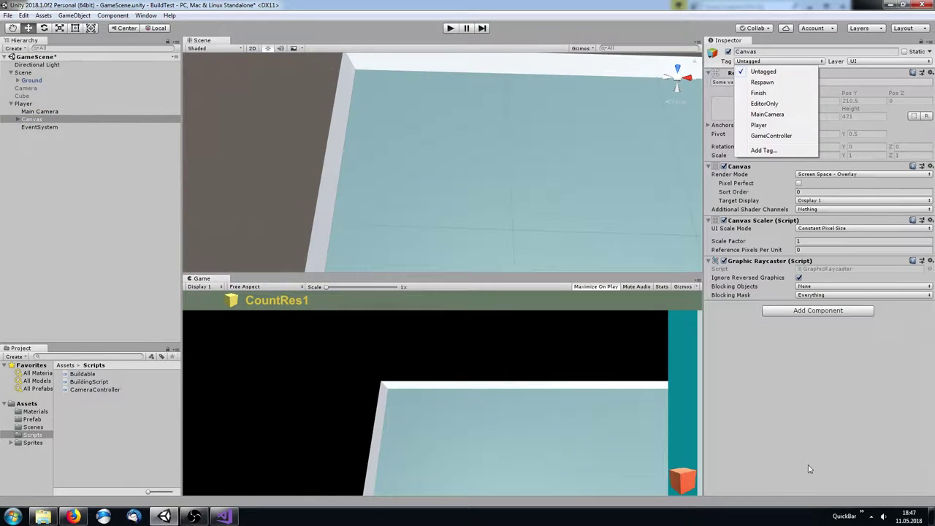
{"action": "left_click", "coordinate": [835, 62]}
{"action": "left_click", "coordinate": [820, 152]}
{"action": "left_click", "coordinate": [39, 111]}
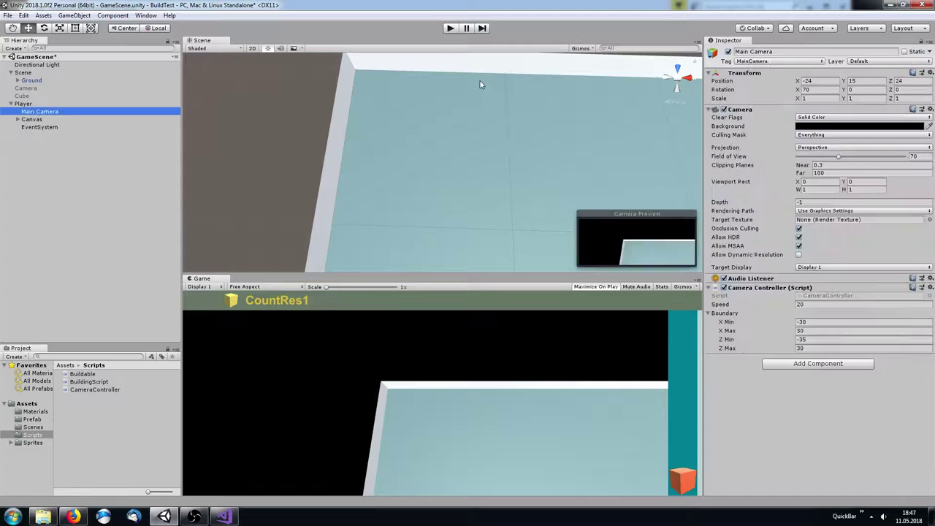
{"action": "left_click", "coordinate": [23, 103]}
Add a new RessourceManager script component to Player
{"action": "left_click", "coordinate": [818, 132]}
{"action": "key", "text": "Return"}
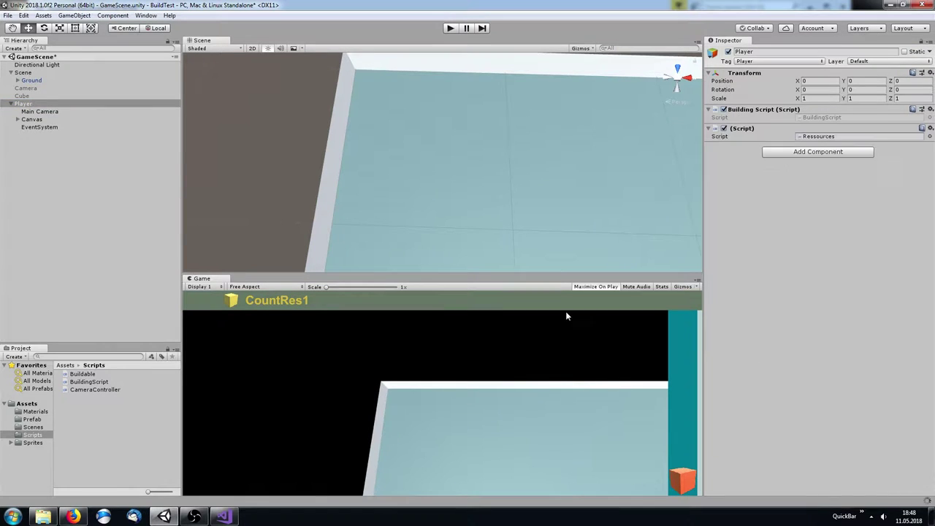
{"action": "left_click", "coordinate": [86, 413]}
{"action": "left_click", "coordinate": [23, 103]}
{"action": "left_click", "coordinate": [818, 132]}
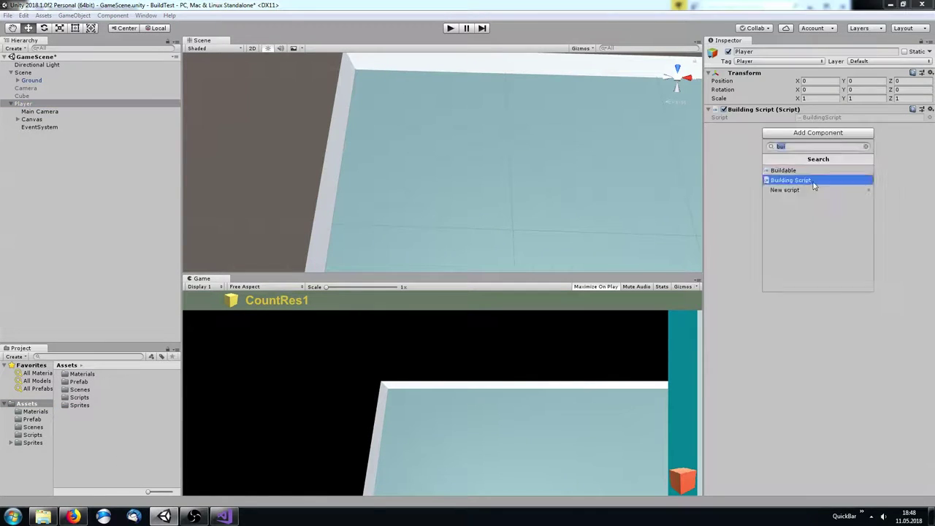
{"action": "left_click", "coordinate": [819, 182]}
{"action": "left_click", "coordinate": [819, 282]}
Move RessourceManager into the Scripts folder and open it in Visual Studio
{"action": "left_click_drag", "start_coordinate": [93, 412], "coordinate": [33, 435]}
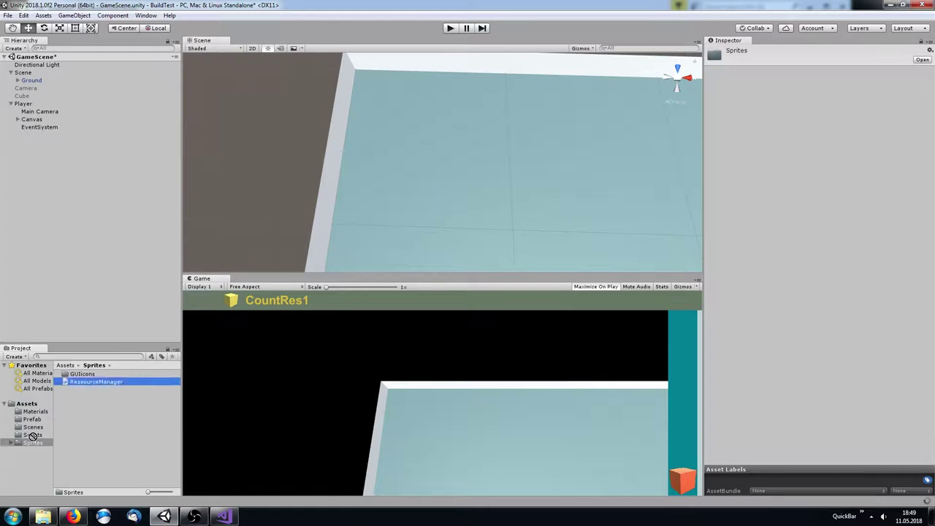
{"action": "left_click", "coordinate": [33, 435]}
{"action": "left_click", "coordinate": [224, 517]}
{"action": "left_click", "coordinate": [235, 517]}
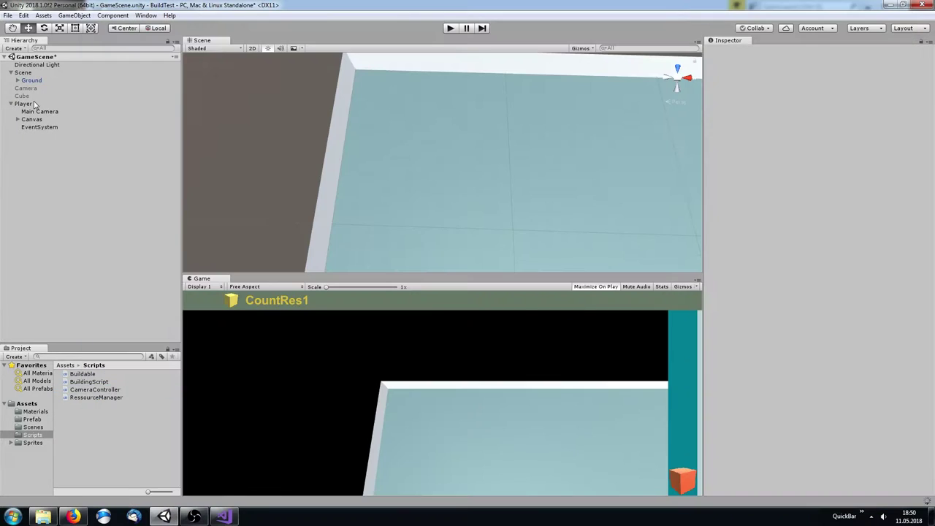
Allocate m_Ressources as new int[1] in Start and declare a public m_Size field
{"action": "type", "text": "m_Ressources = new int[1];"}
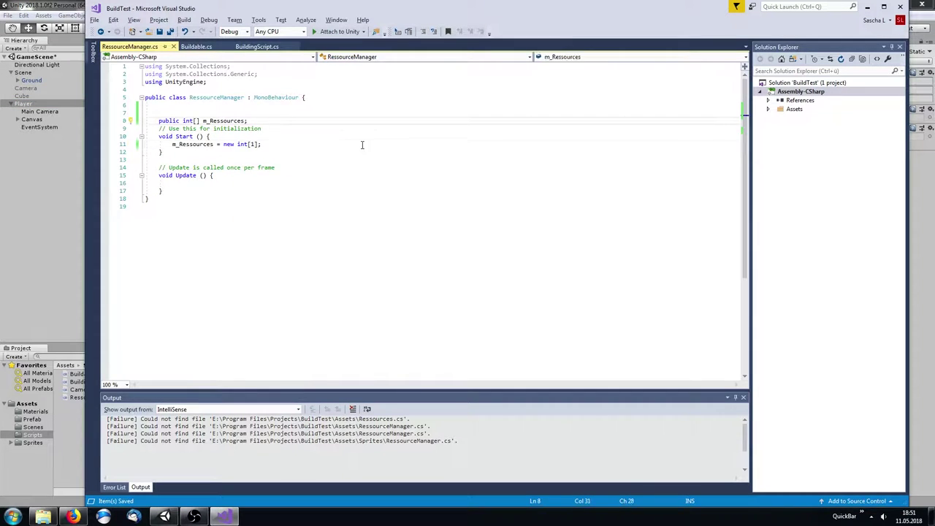
{"action": "key", "text": "Return"}
{"action": "type", "text": "Size"}
{"action": "left_click", "coordinate": [186, 121]}
{"action": "type", "text": "public"}
{"action": "key", "text": "alt+Up"}
{"action": "double_click", "coordinate": [170, 129]}
{"action": "type", "text": "private"}
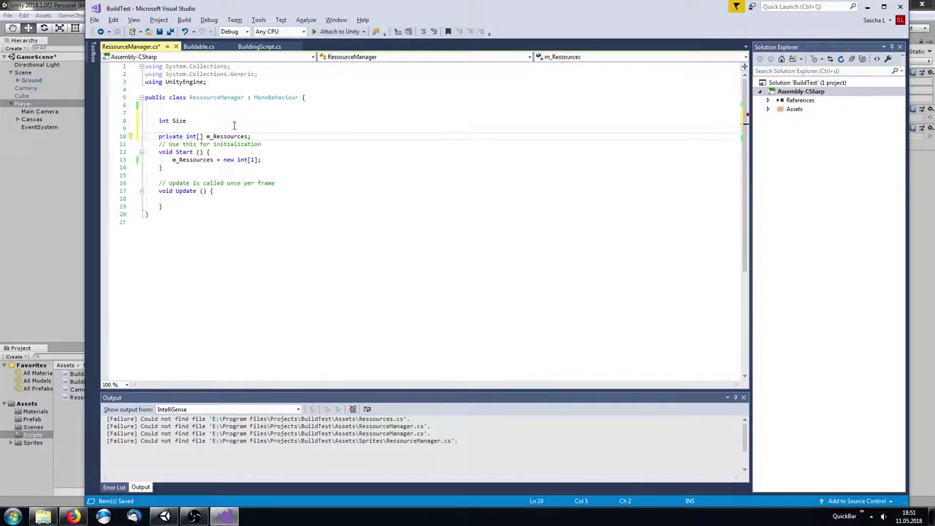
{"action": "key", "text": "Up"}
{"action": "key", "text": "End"}
Try wrapping m_Ressources in a property, undo it, and delete the unused Update method
{"action": "left_click", "coordinate": [219, 129]}
{"action": "key", "text": "ctrl+period"}
{"action": "key", "text": "Return"}
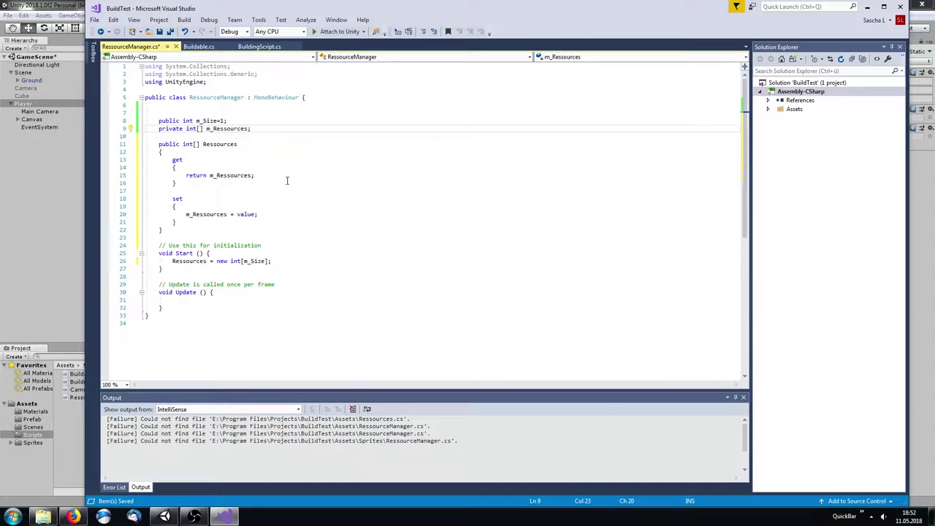
{"action": "key", "text": "ctrl+z"}
{"action": "left_click_drag", "start_coordinate": [158, 183], "coordinate": [201, 211]}
{"action": "key", "text": "BackSpace"}
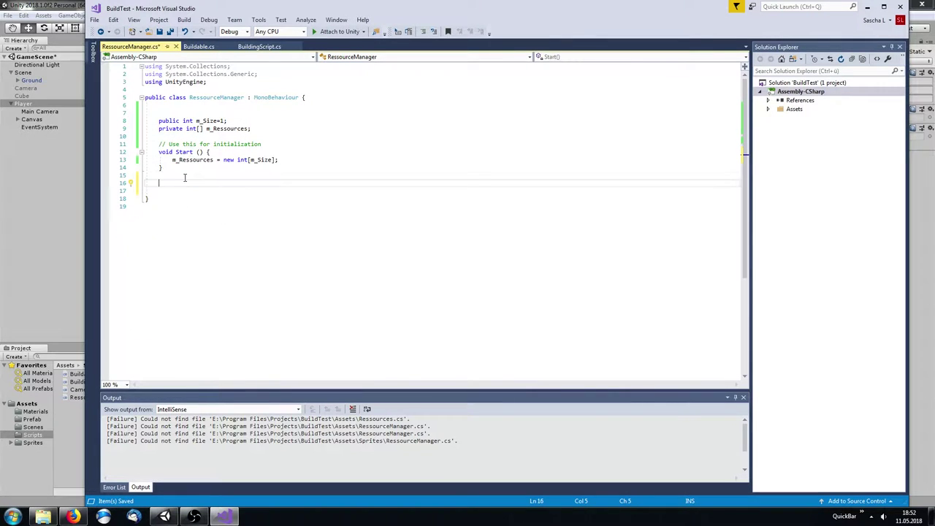
Write getRes, addRes adding value, and canPay returning m_Ressources[id] >= value
{"action": "type", "text": "publicgetRes()"}
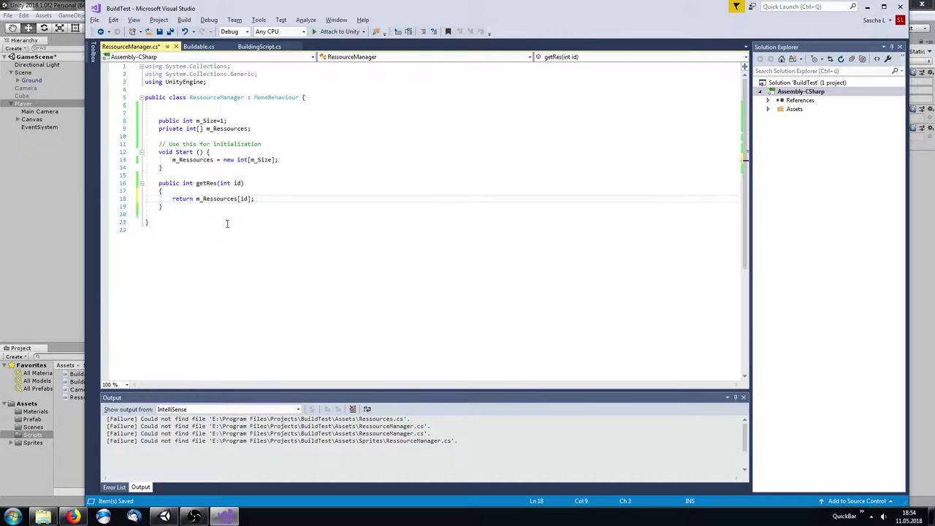
{"action": "type", "text": ", int value"}
{"action": "left_click", "coordinate": [251, 238]}
{"action": "type", "text": "+=value;"}
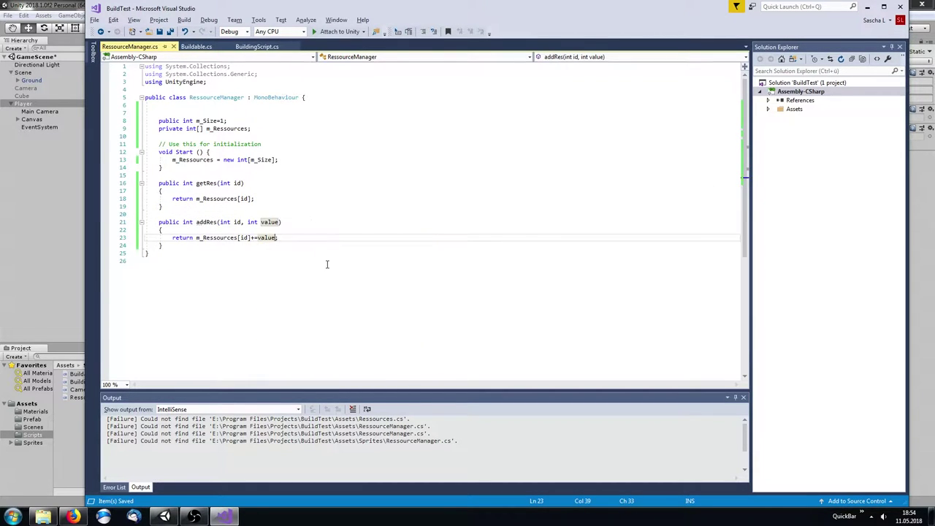
{"action": "key", "text": "Down"}
{"action": "key", "text": "End"}
{"action": "key", "text": "Return"}
{"action": "key", "text": "Return"}
{"action": "type", "text": "public bool canPay(int id, int value)"}
{"action": "key", "text": "Return"}
{"action": "type", "text": "{"}
{"action": "key", "text": "Return"}
{"action": "type", "text": "return (m_Ressources"}
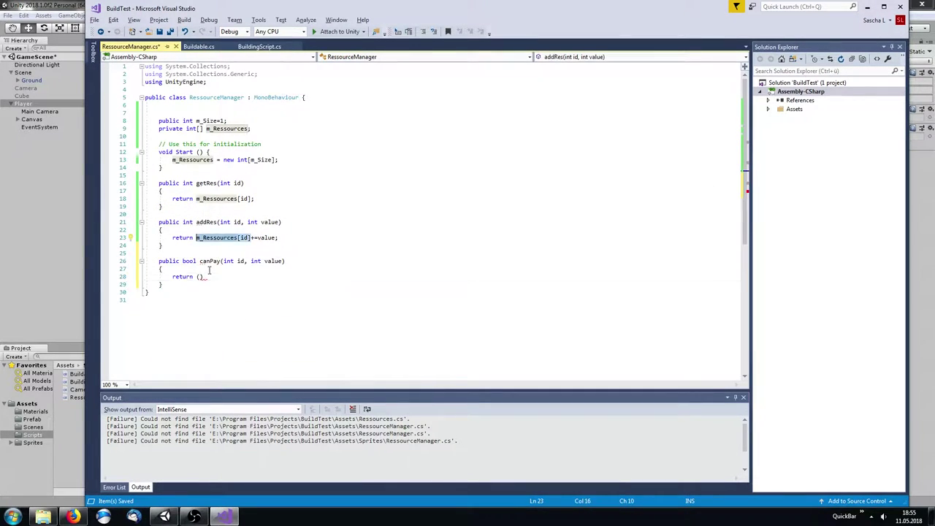
{"action": "type", "text": "[id] >= value);"}
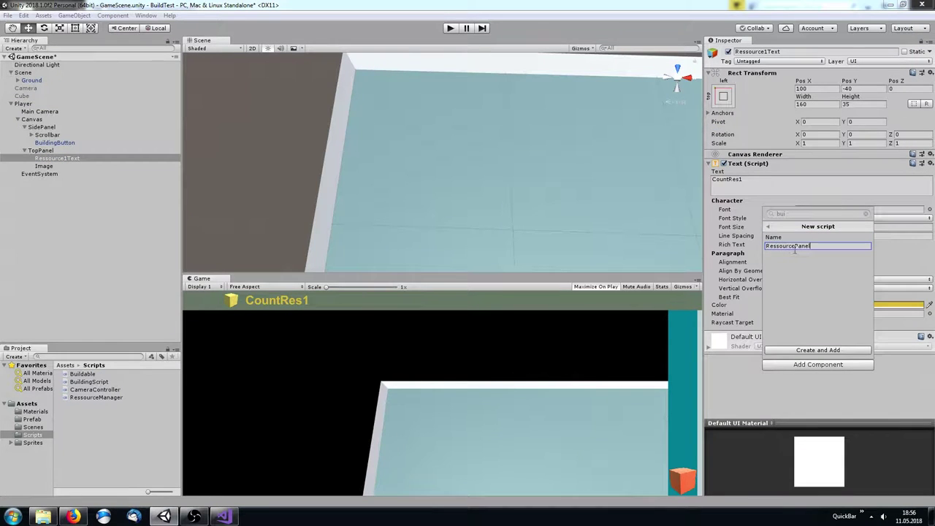
{"action": "type", "text": "RessourceUI"}
Create and add the RessourceUI script, then start declaring its public int ID field
{"action": "key", "text": "Return"}
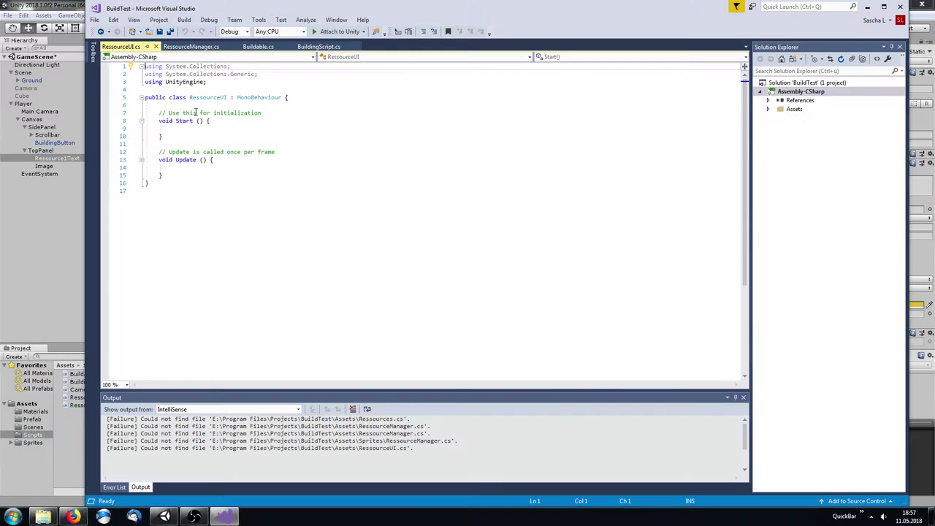
{"action": "left_click", "coordinate": [202, 104]}
{"action": "key", "text": "Return"}
{"action": "type", "text": "public int ID = 0;"}
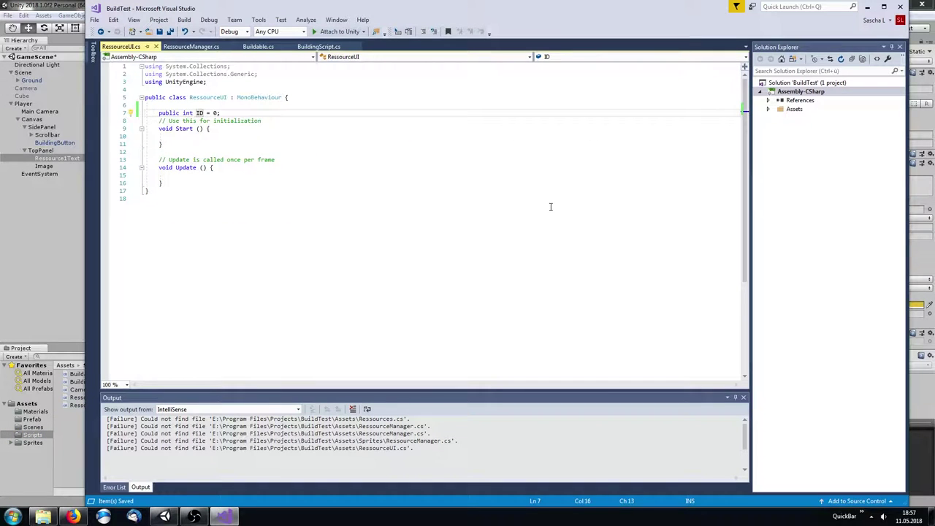
{"action": "left_click", "coordinate": [227, 176]}
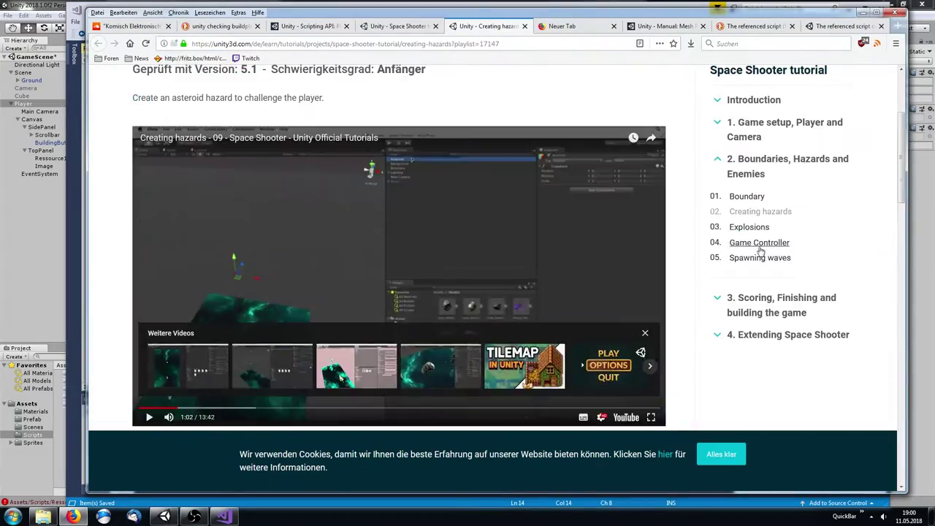
Read the FindWithTag code in the tutorial's DestroyByContact example
{"action": "scroll", "coordinate": [470, 180], "scroll_direction": "down", "scroll_amount": 7}
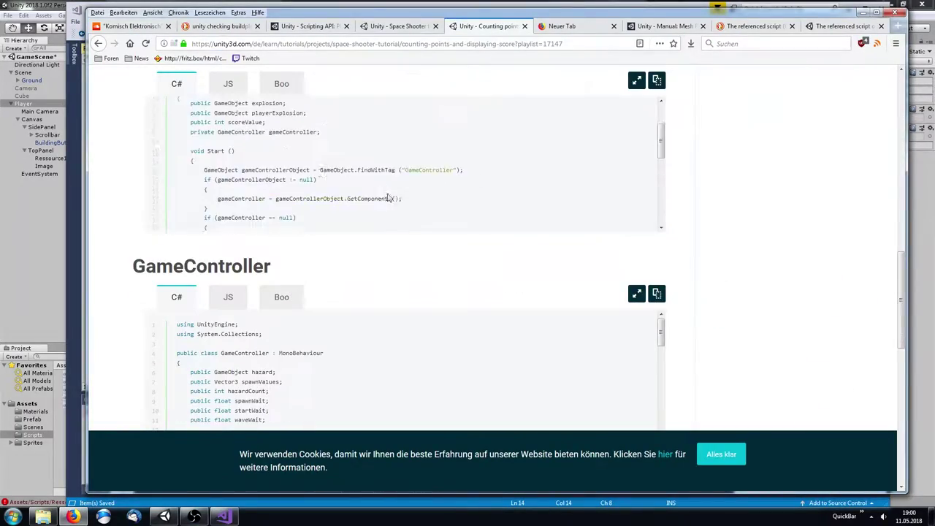
{"action": "scroll", "coordinate": [409, 158], "scroll_direction": "down", "scroll_amount": 3}
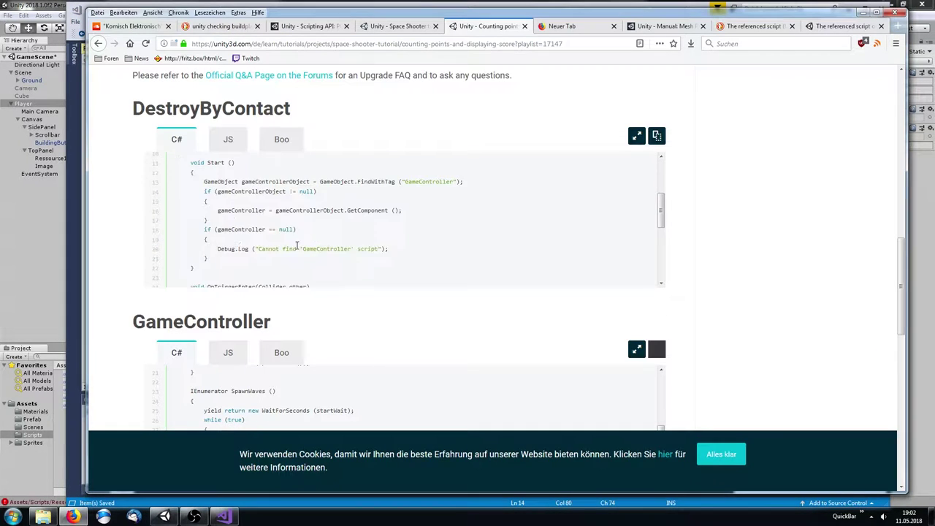
{"action": "left_click_drag", "start_coordinate": [389, 249], "coordinate": [257, 191]}
{"action": "left_click", "coordinate": [236, 267]}
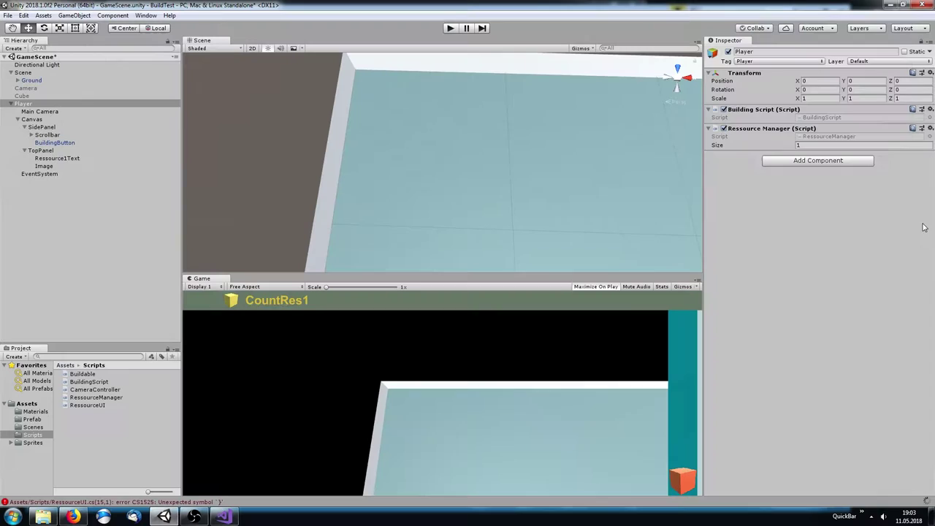
Compare the Ressource1Text object's components with the tutorial, then bring up BuildingScript
{"action": "left_click", "coordinate": [57, 158]}
{"action": "key", "text": "alt+Tab"}
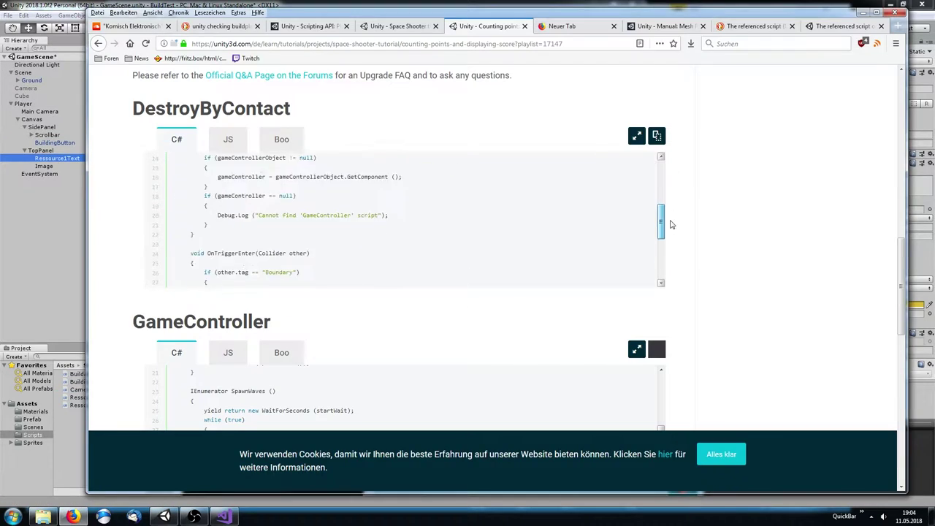
{"action": "left_click_drag", "start_coordinate": [670, 222], "coordinate": [656, 265]}
{"action": "scroll", "coordinate": [662, 259], "scroll_direction": "down", "scroll_amount": 3}
{"action": "key", "text": "alt+Tab"}
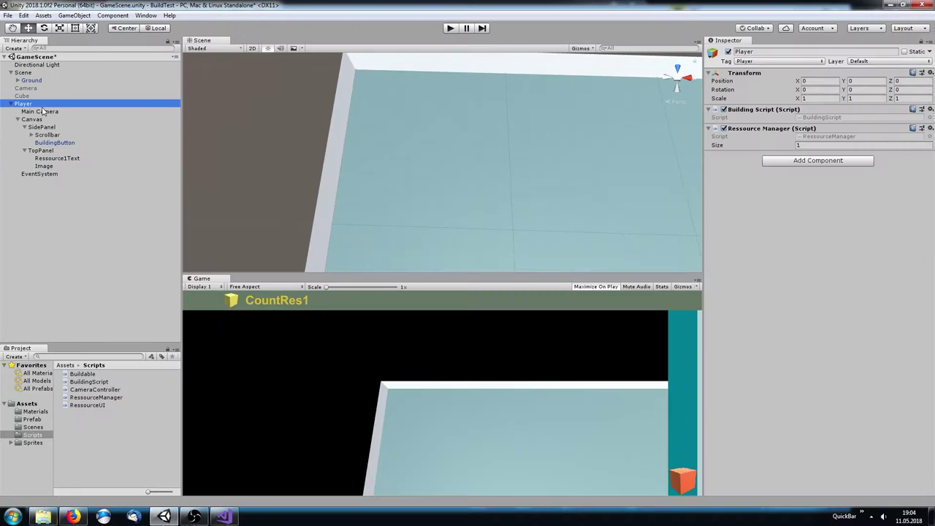
{"action": "key", "text": "alt+Tab"}
{"action": "left_click", "coordinate": [254, 51]}
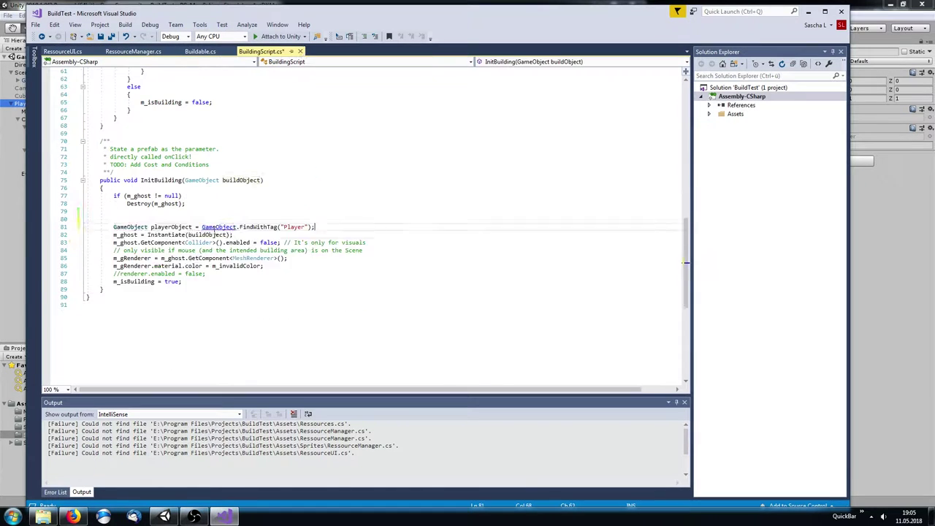
Set the camera's Clear Flags to Don't Clear and reselect Ressource1Text
{"action": "key", "text": "alt+Tab"}
{"action": "left_click", "coordinate": [863, 134]}
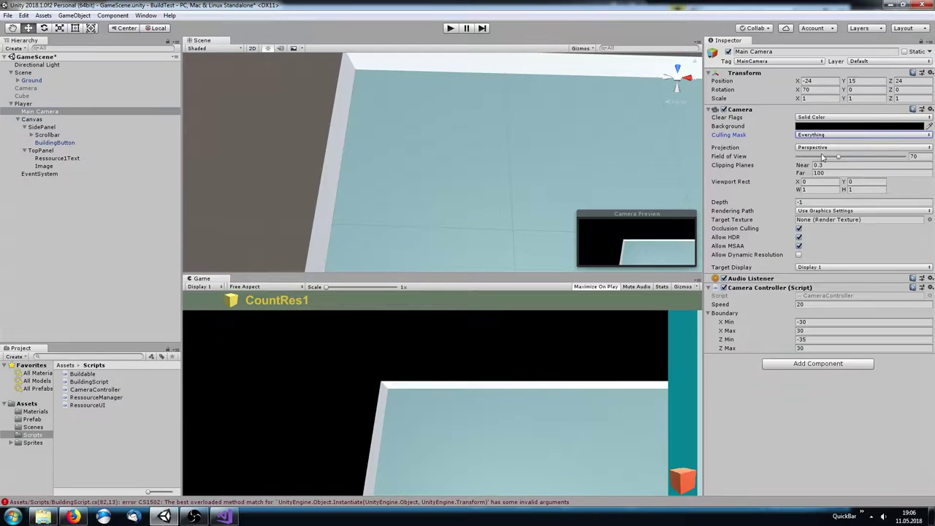
{"action": "left_click", "coordinate": [863, 117]}
{"action": "left_click", "coordinate": [819, 163]}
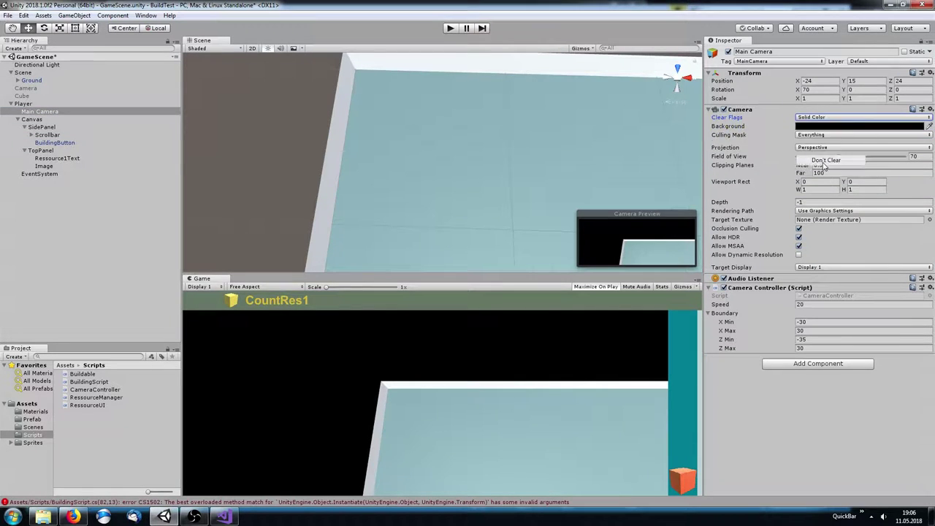
{"action": "left_click", "coordinate": [57, 157]}
Recheck the tutorial, then type 'text' in RessourceUI to look for GUIText
{"action": "key", "text": "alt+Tab"}
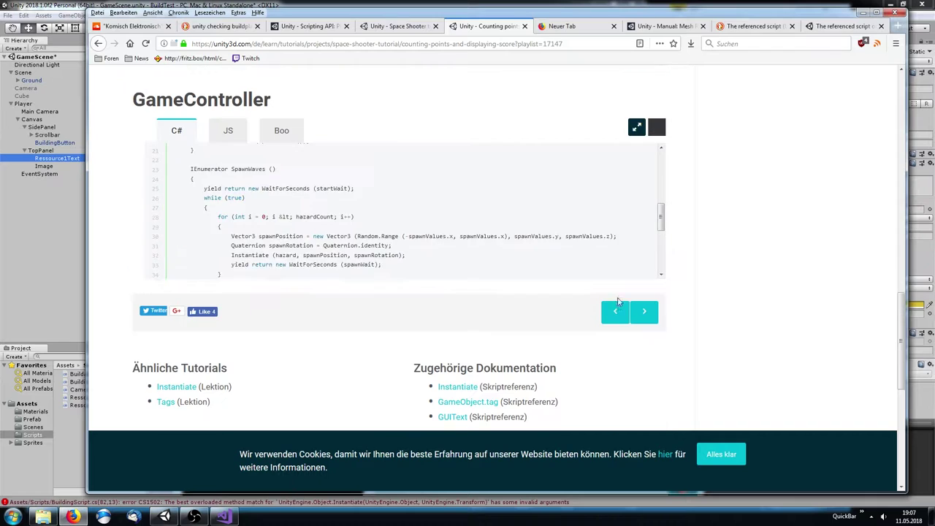
{"action": "scroll", "coordinate": [292, 234], "scroll_direction": "up", "scroll_amount": 8}
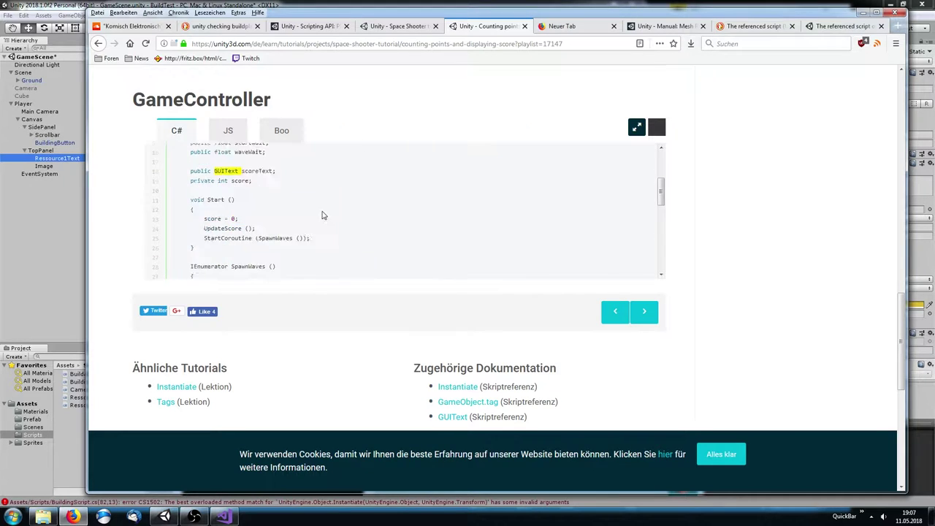
{"action": "scroll", "coordinate": [296, 228], "scroll_direction": "down", "scroll_amount": 5}
{"action": "scroll", "coordinate": [453, 227], "scroll_direction": "up", "scroll_amount": 8}
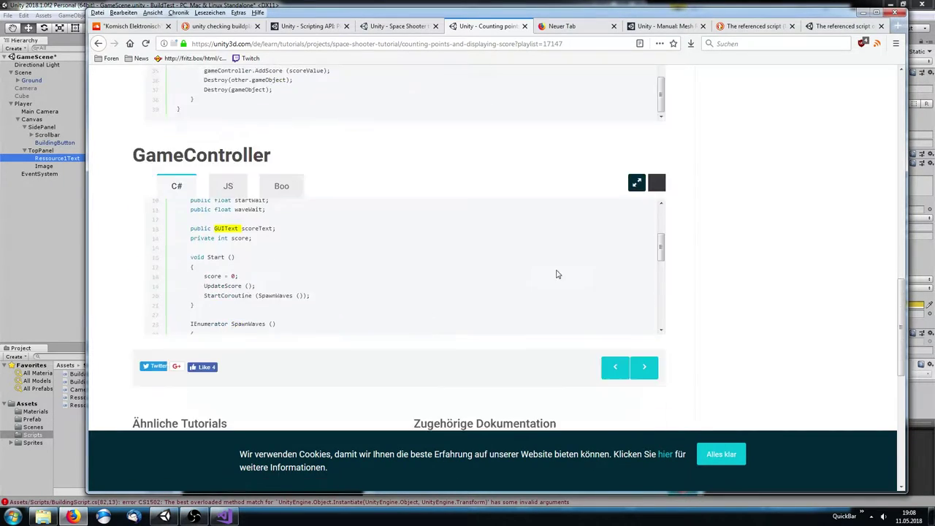
{"action": "key", "text": "alt+Tab"}
{"action": "type", "text": "text"}
{"action": "key", "text": "alt+Tab"}
{"action": "key", "text": "alt+Tab"}
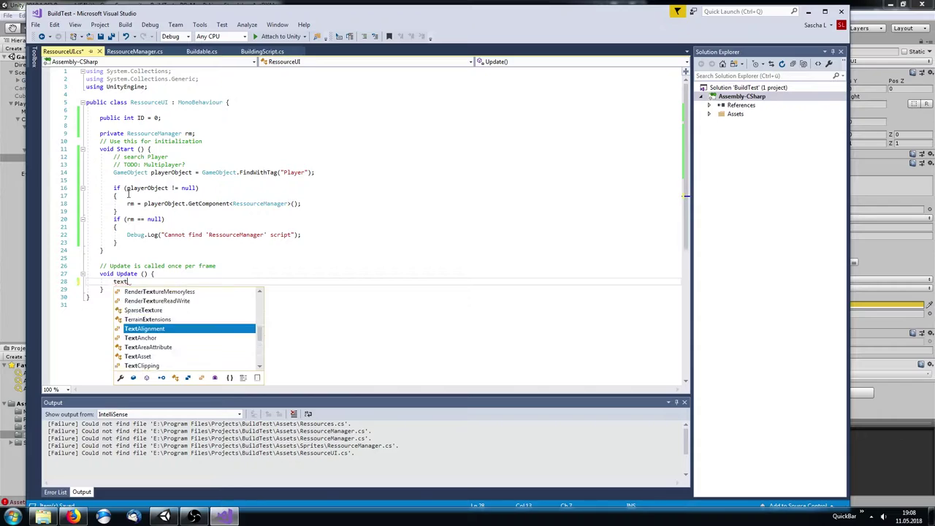
Delete the half-typed word in Update and rewind the tutorial video to earlier code
{"action": "scroll", "coordinate": [138, 334], "scroll_direction": "up", "scroll_amount": 3}
{"action": "left_click", "coordinate": [136, 329]}
{"action": "key", "text": "BackSpace"}
{"action": "key", "text": "BackSpace"}
{"action": "key", "text": "BackSpace"}
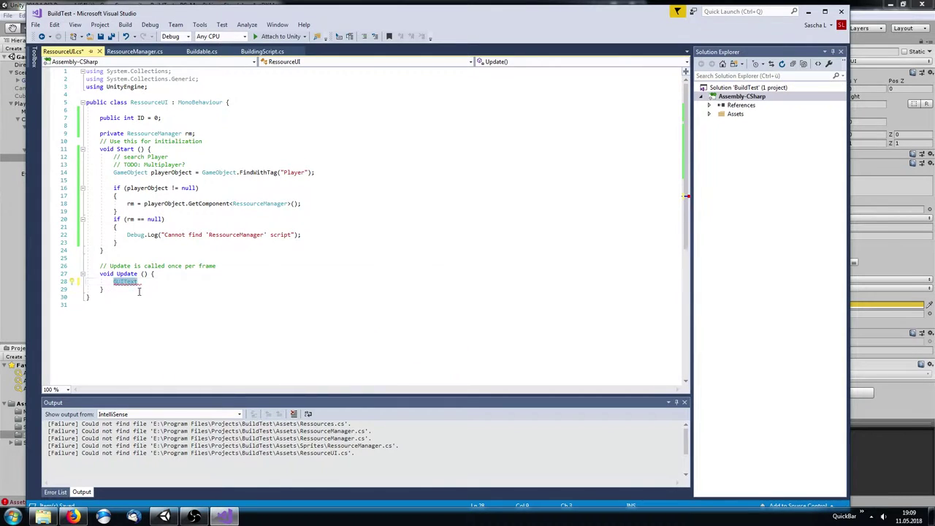
{"action": "key", "text": "alt+Tab"}
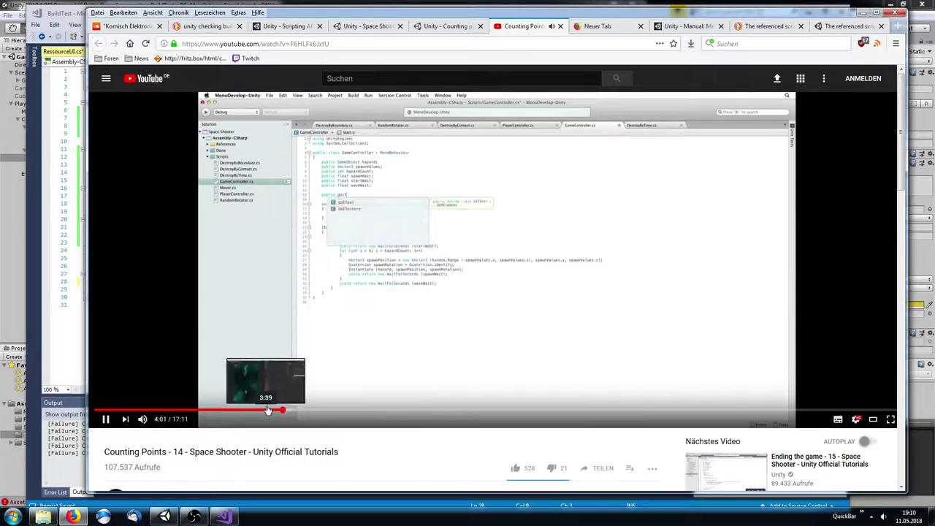
{"action": "left_click", "coordinate": [288, 410]}
{"action": "key", "text": "alt+Tab"}
Check Unity's Scripts and Hierarchy creation menus, then read the comment on replacing GUI Text
{"action": "right_click", "coordinate": [130, 399]}
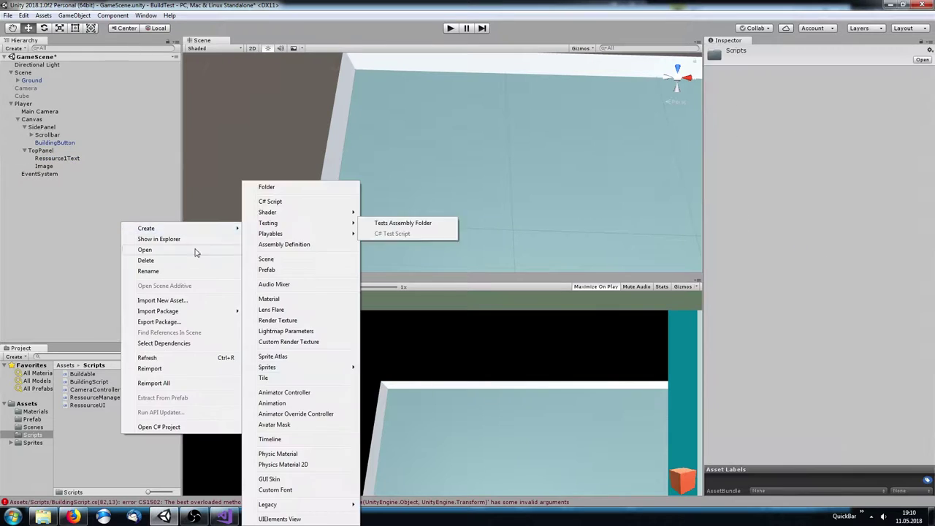
{"action": "right_click", "coordinate": [53, 241]}
{"action": "key", "text": "Escape"}
{"action": "key", "text": "alt+Tab"}
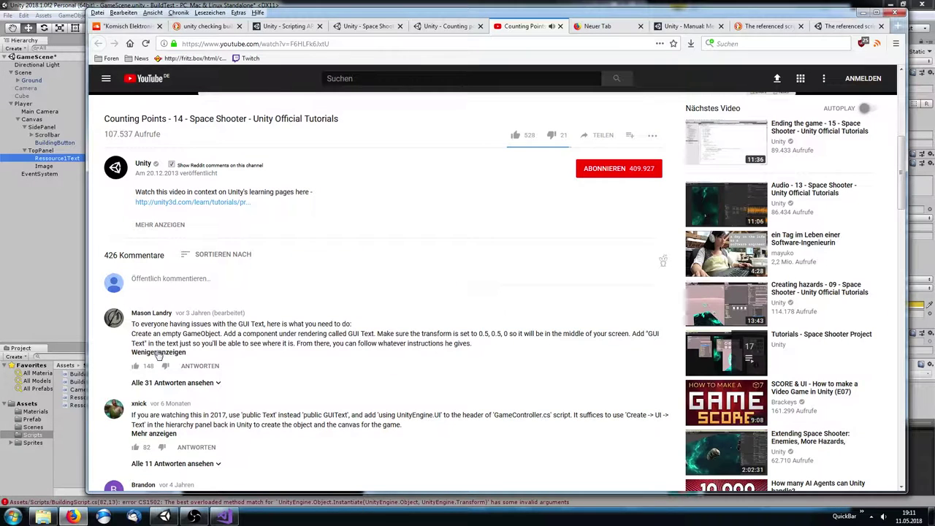
{"action": "left_click_drag", "start_coordinate": [467, 330], "coordinate": [462, 344]}
{"action": "scroll", "coordinate": [468, 292], "scroll_direction": "up", "scroll_amount": 5}
{"action": "key", "text": "alt+Tab"}
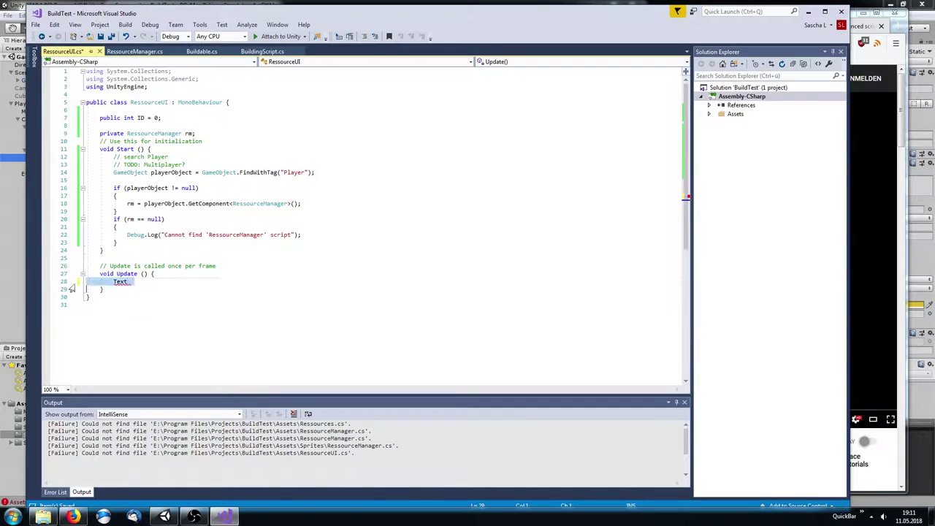
Add a private Text m_text cached in Start and set m_text.text = rm.getRes(ID) in Update
{"action": "type", "text": "text text"}
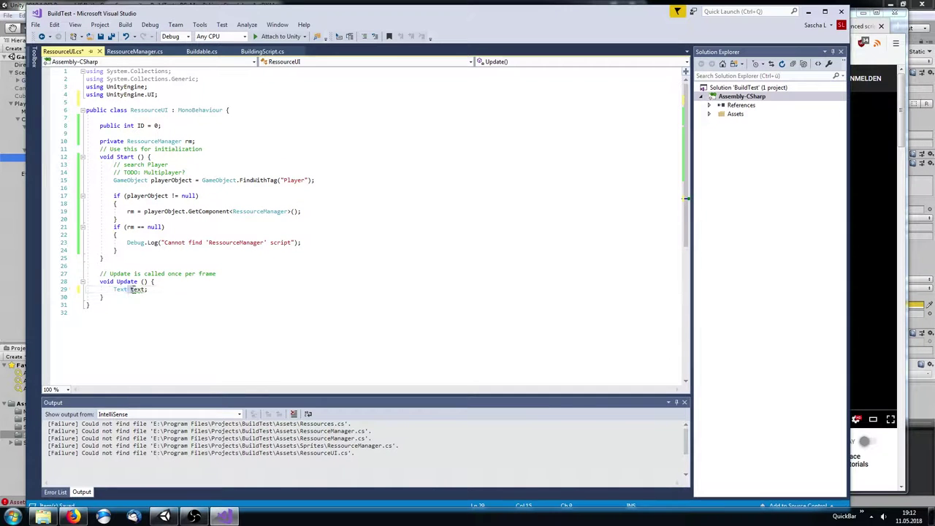
{"action": "key", "text": "Return"}
{"action": "type", "text": "private Text m_text;"}
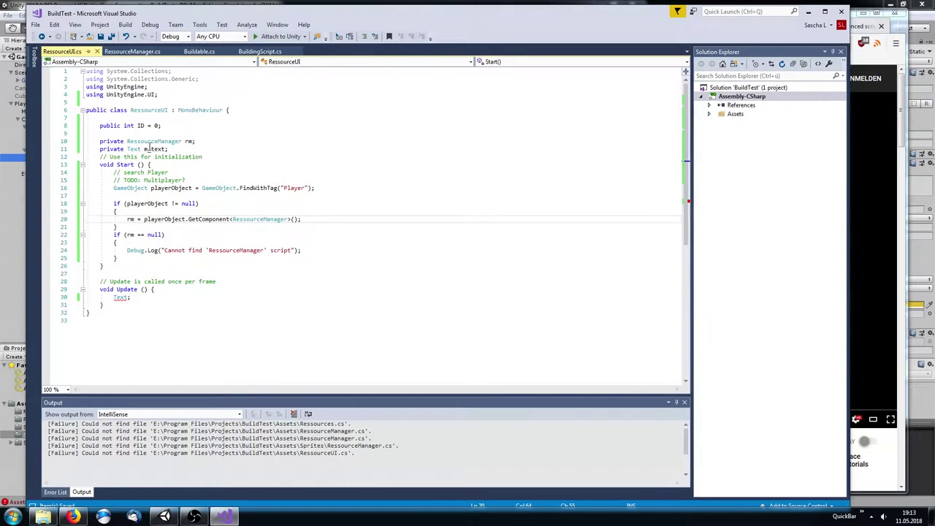
{"action": "left_click", "coordinate": [117, 258]}
{"action": "key", "text": "Return"}
{"action": "key", "text": "Return"}
{"action": "type", "text": "m_text = GetComponent<Text>();"}
{"action": "double_click", "coordinate": [120, 298]}
{"action": "type", "text": "m_text.text = rm."}
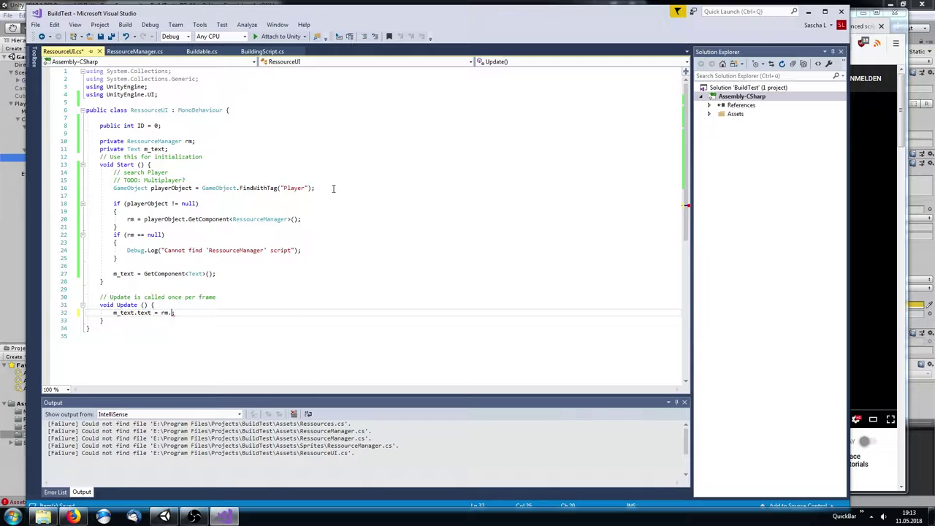
{"action": "type", "text": "getRes(ID);"}
{"action": "key", "text": "ctrl+period"}
Rename the ID field to m_RessourceID everywhere
{"action": "left_click", "coordinate": [198, 313]}
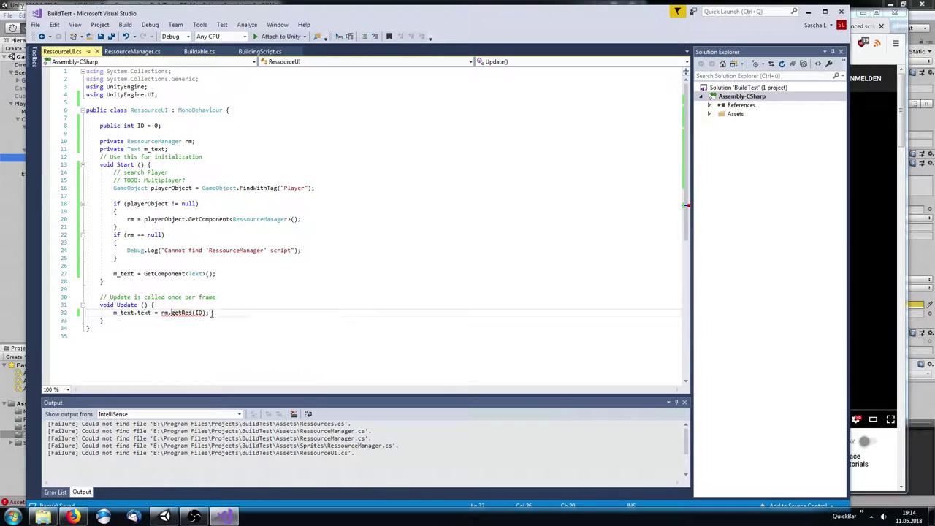
{"action": "key", "text": "ctrl+r"}
{"action": "key", "text": "ctrl+r"}
{"action": "type", "text": "m_RessourceID"}
{"action": "key", "text": "Return"}
Check getRes's signature, then prefix rm.getRes(m_RessourceID) with ""+ to make it text
{"action": "key", "text": "ctrl+Tab"}
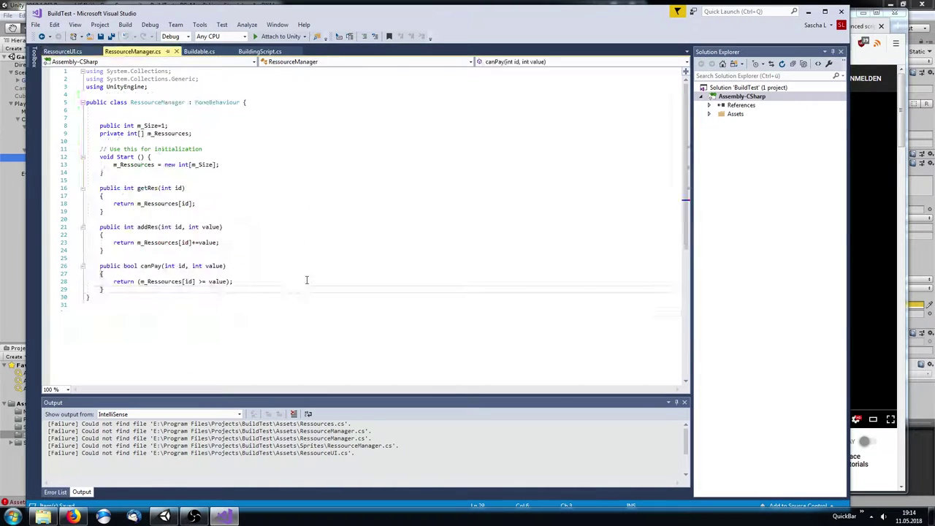
{"action": "key", "text": "ctrl+Tab"}
{"action": "key", "text": "ctrl+Tab"}
{"action": "key", "text": "ctrl+Tab"}
{"action": "left_click", "coordinate": [144, 358]}
{"action": "left_click", "coordinate": [161, 313]}
{"action": "key", "text": "ctrl+period"}
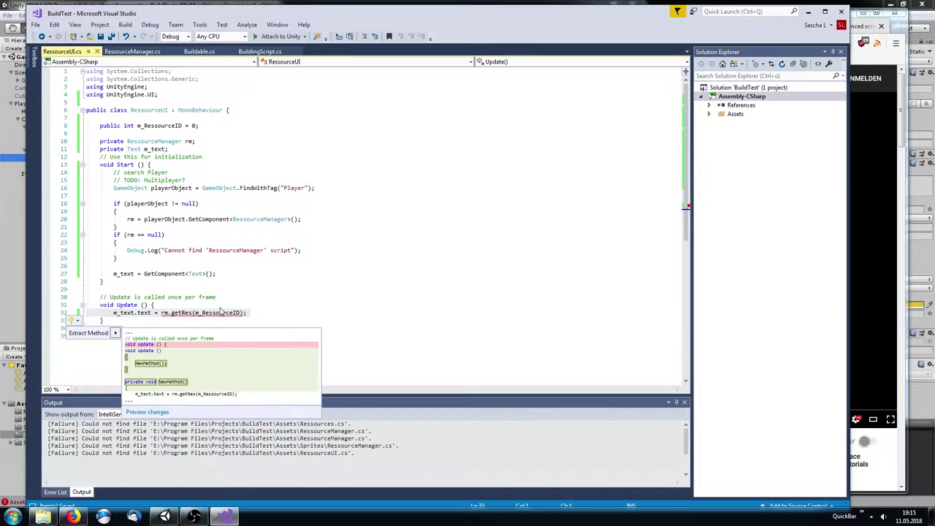
{"action": "key", "text": "Escape"}
{"action": "type", "text": "(string"}
{"action": "key", "text": "BackSpace"}
{"action": "key", "text": "BackSpace"}
{"action": "key", "text": "BackSpace"}
{"action": "type", "text": "\"\"+"}
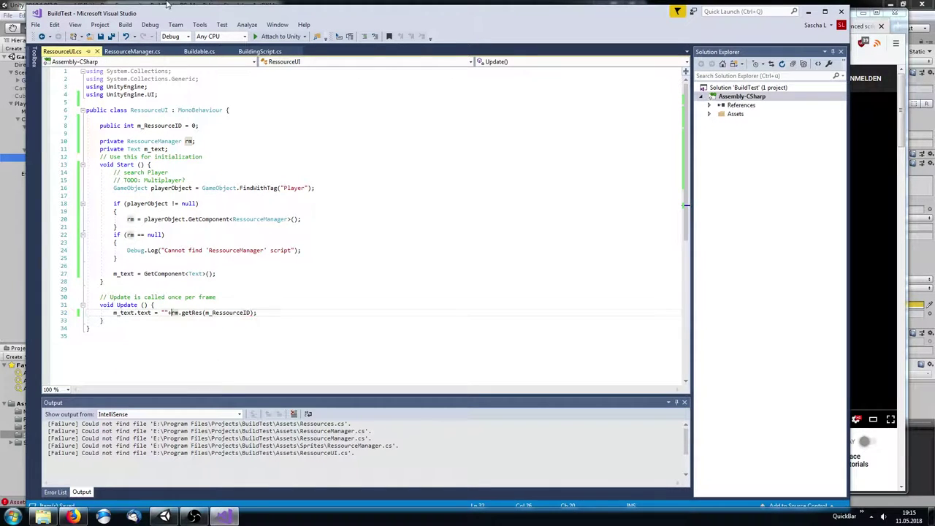
{"action": "left_click", "coordinate": [16, 273]}
Fix the Instantiate call on BuildingScript line 82 to use the Player's transform, and save
{"action": "double_click", "coordinate": [292, 499]}
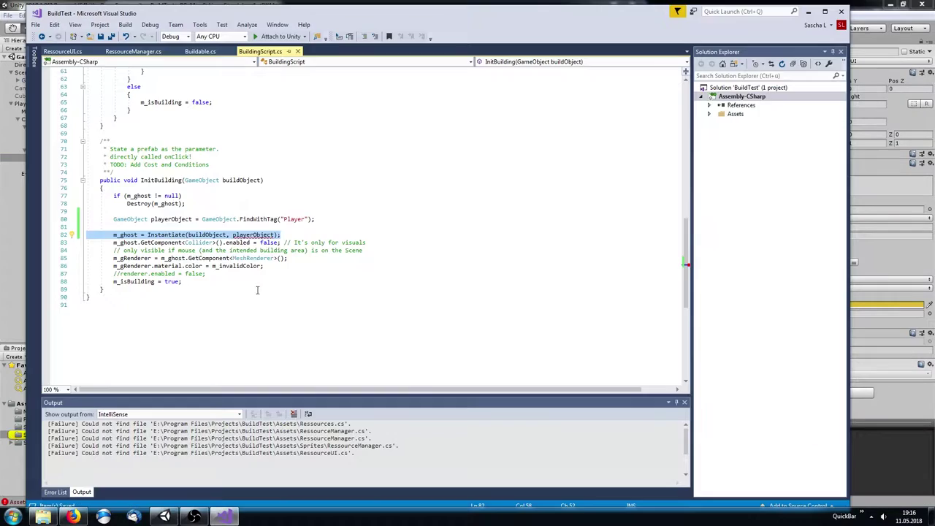
{"action": "left_click_drag", "start_coordinate": [188, 234], "coordinate": [276, 235]}
{"action": "key", "text": "BackSpace"}
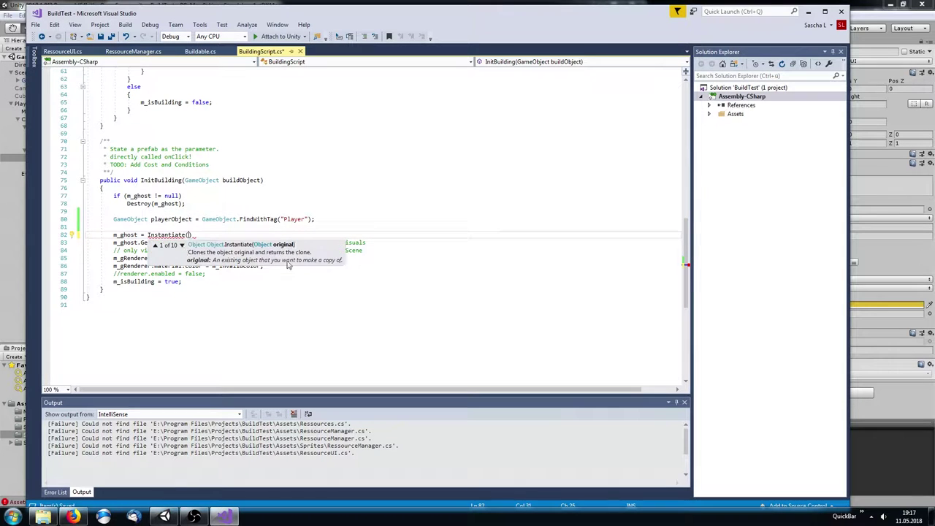
{"action": "double_click", "coordinate": [183, 247]}
{"action": "key", "text": "ctrl+z"}
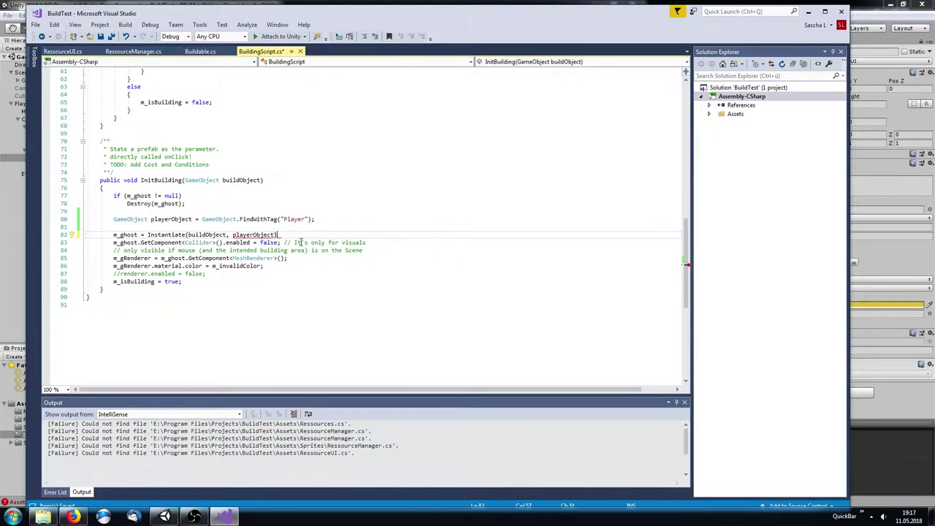
{"action": "key", "text": "ctrl+s"}
Check the Player object in Unity against the playerObject reference
{"action": "left_click", "coordinate": [164, 517]}
{"action": "left_click", "coordinate": [224, 517]}
{"action": "left_click", "coordinate": [132, 518]}
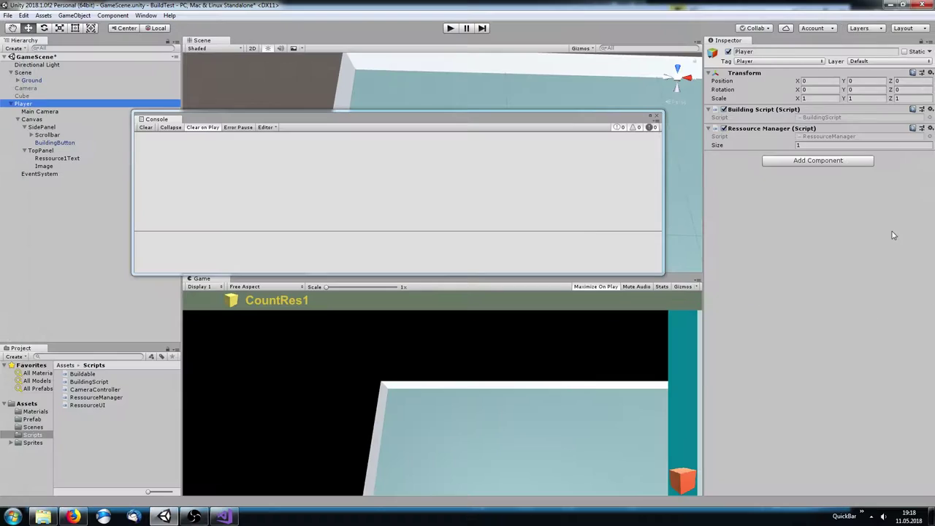
{"action": "left_click", "coordinate": [22, 104]}
{"action": "left_click", "coordinate": [224, 518]}
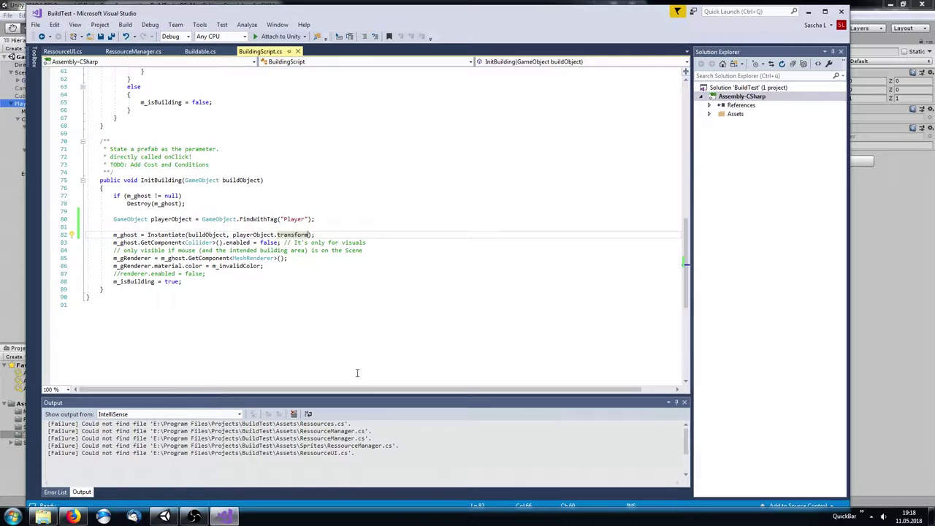
Review the RessourceUI and RessourceManager scripts, then select the BuildingObject1 prefab
{"action": "left_click", "coordinate": [62, 51]}
{"action": "left_click", "coordinate": [132, 52]}
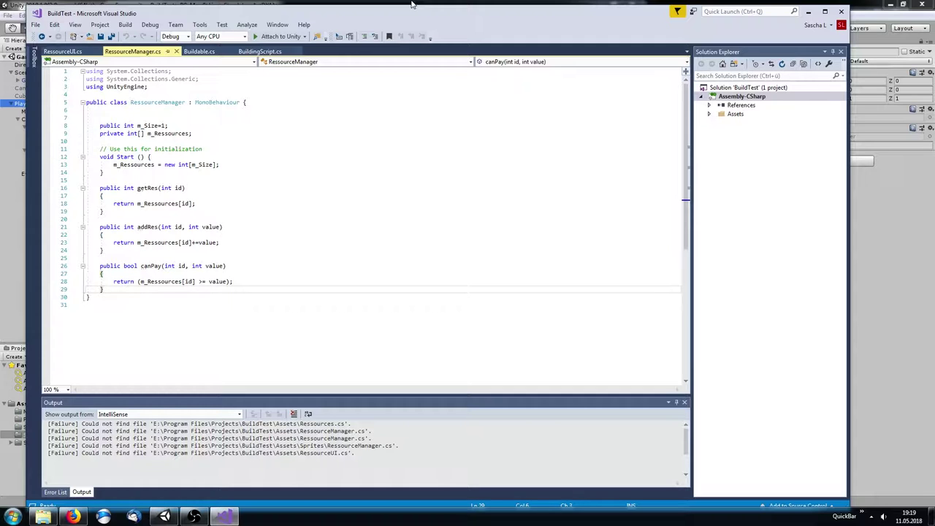
{"action": "left_click", "coordinate": [17, 292]}
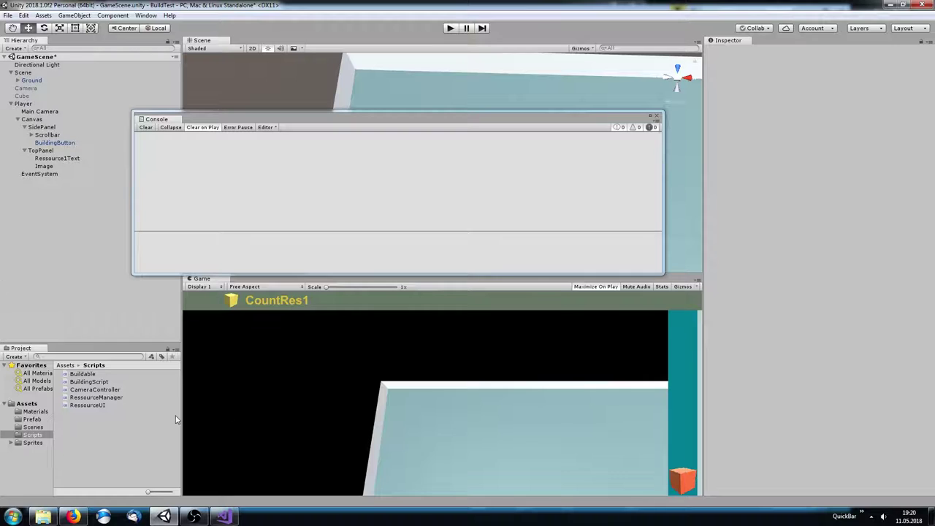
{"action": "left_click", "coordinate": [60, 144]}
{"action": "left_click", "coordinate": [98, 381]}
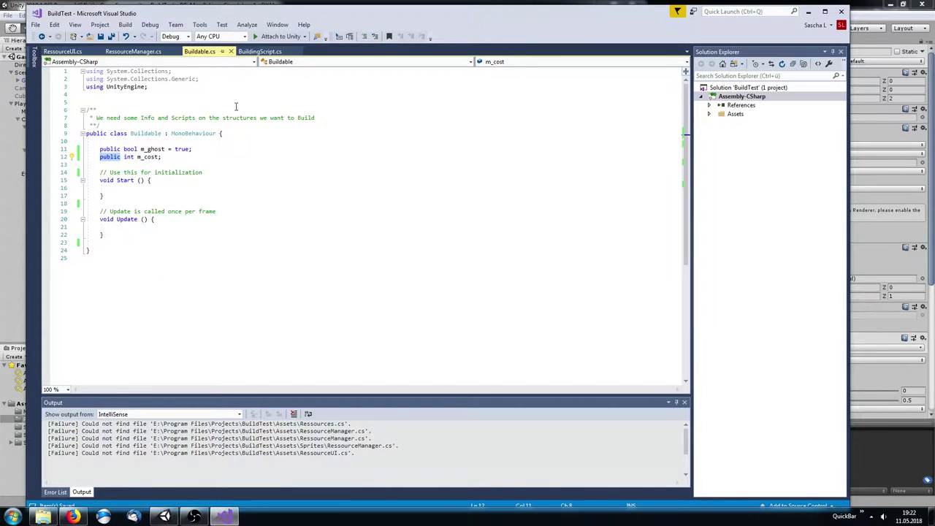
Make Buildable's cost an int[] array, save, and give BuildingObject1 one Cost element of 10
{"action": "left_click", "coordinate": [133, 51]}
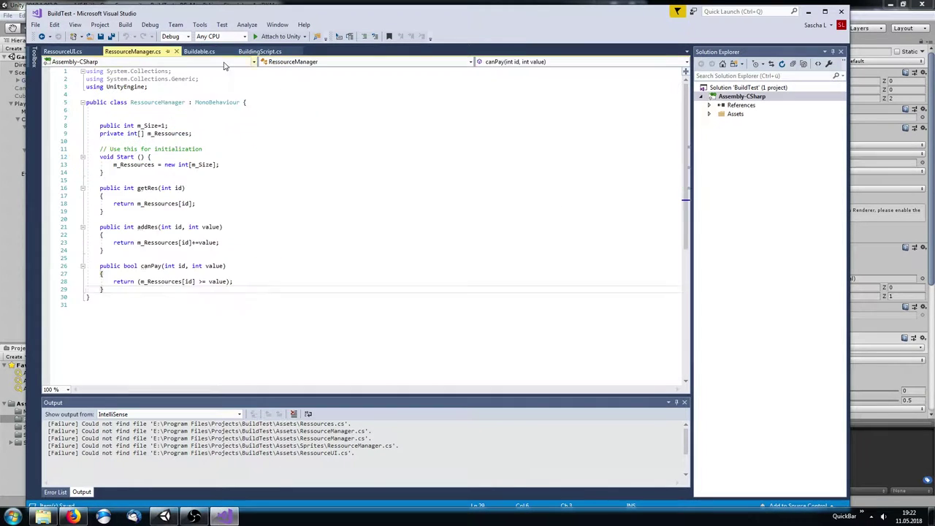
{"action": "left_click", "coordinate": [199, 52]}
{"action": "type", "text": "[] m_cost;"}
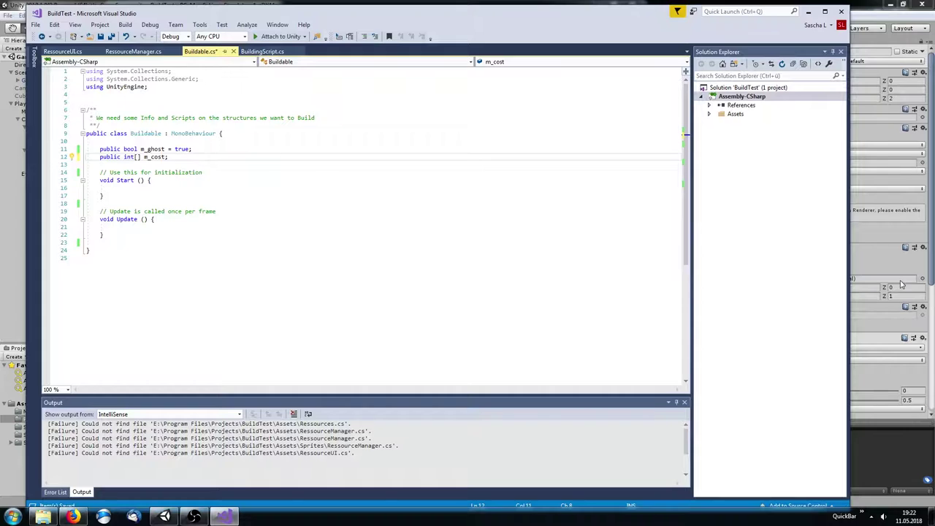
{"action": "key", "text": "ctrl+s"}
{"action": "left_click", "coordinate": [903, 285]}
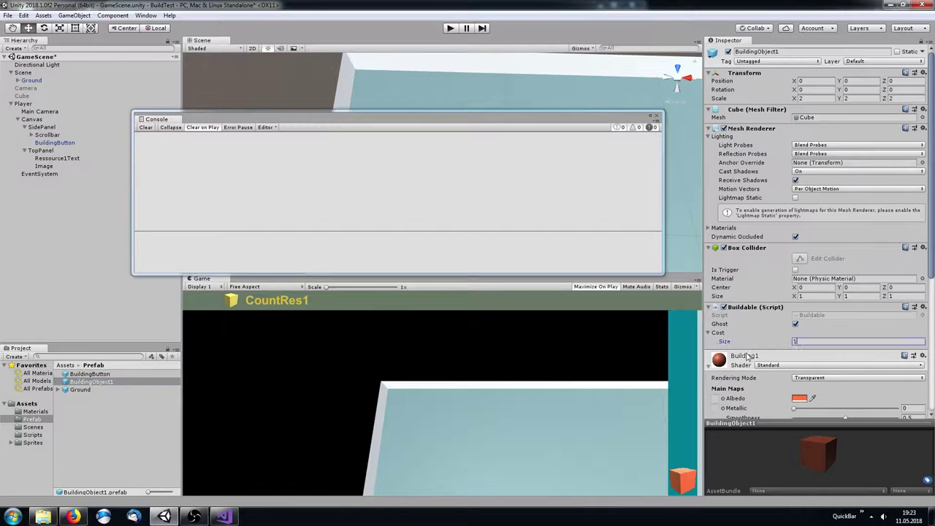
{"action": "key", "text": "Tab"}
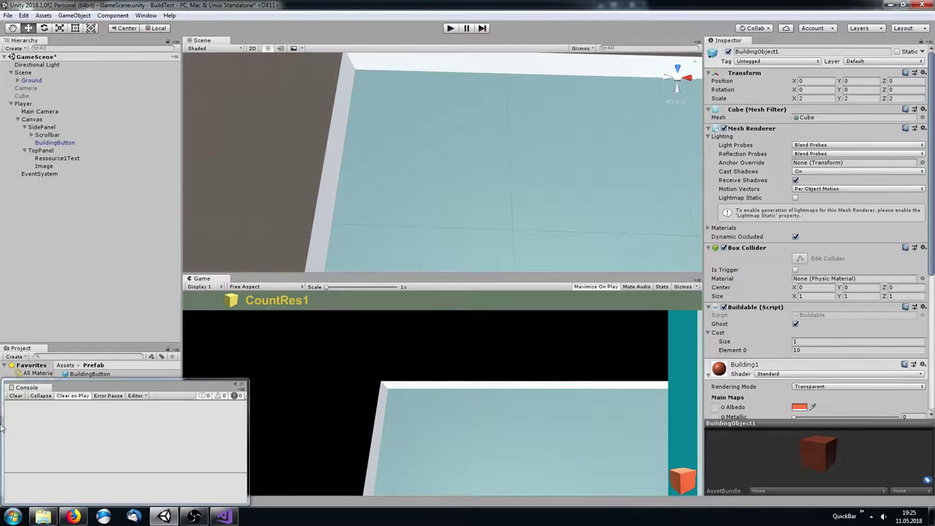
{"action": "left_click", "coordinate": [225, 516]}
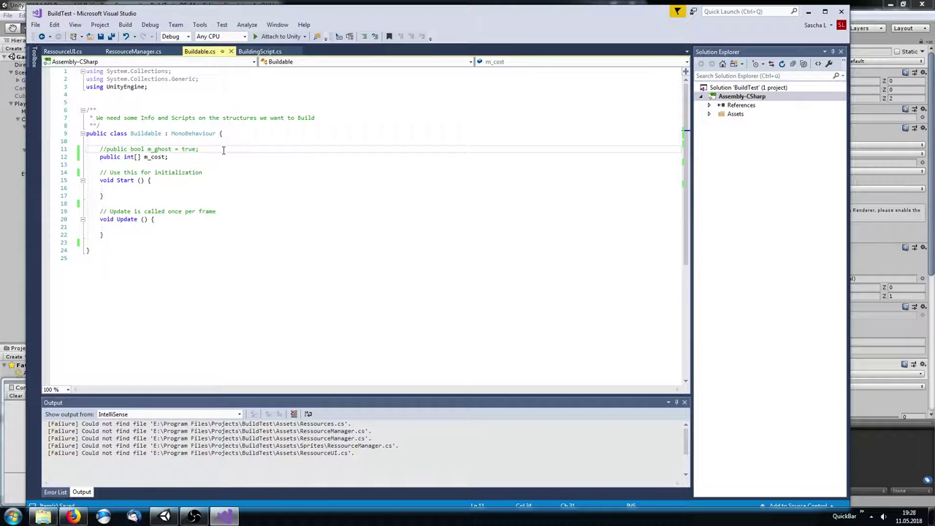
Add 'if (m_Size <= id)' early-return guards to RessourceManager's getRes, addRes and canPay
{"action": "key", "text": "ctrl+Tab"}
{"action": "left_click", "coordinate": [342, 203]}
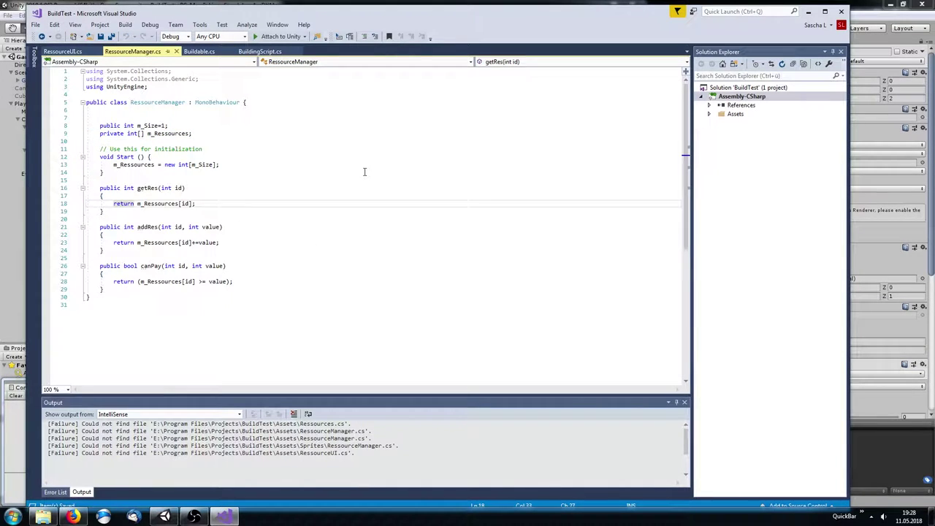
{"action": "key", "text": "Home"}
{"action": "key", "text": "Return"}
{"action": "key", "text": "Up"}
{"action": "type", "text": "if(m_Size<id"}
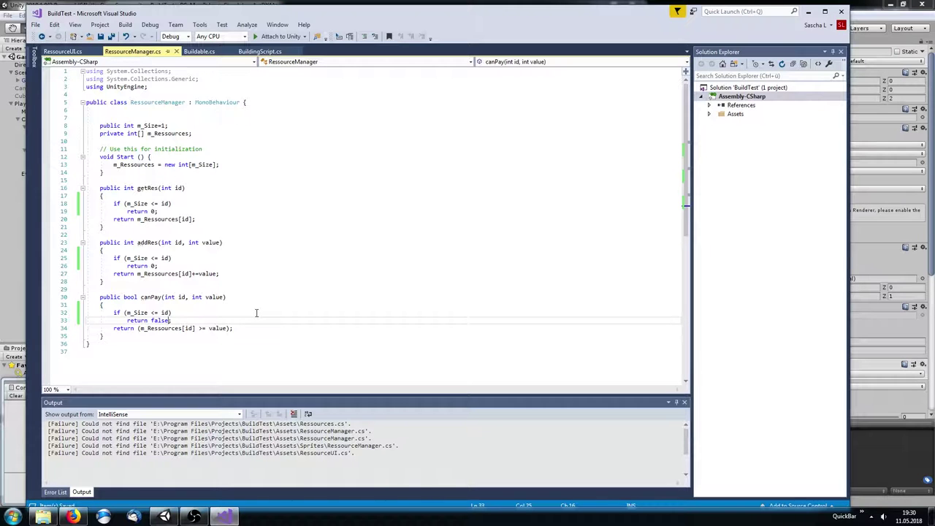
{"action": "left_click", "coordinate": [164, 517]}
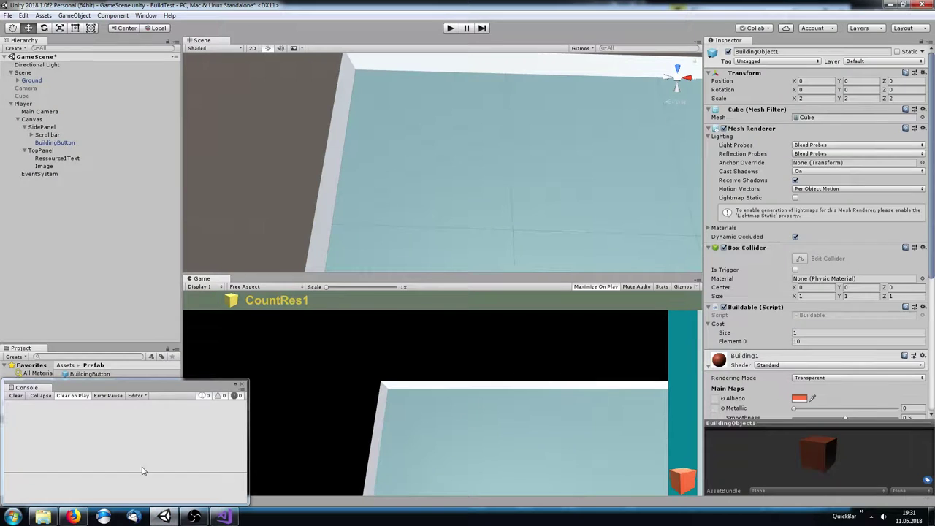
Create a new 3D Cylinder from the Hierarchy's context menu
{"action": "right_click", "coordinate": [42, 140]}
{"action": "left_click", "coordinate": [157, 258]}
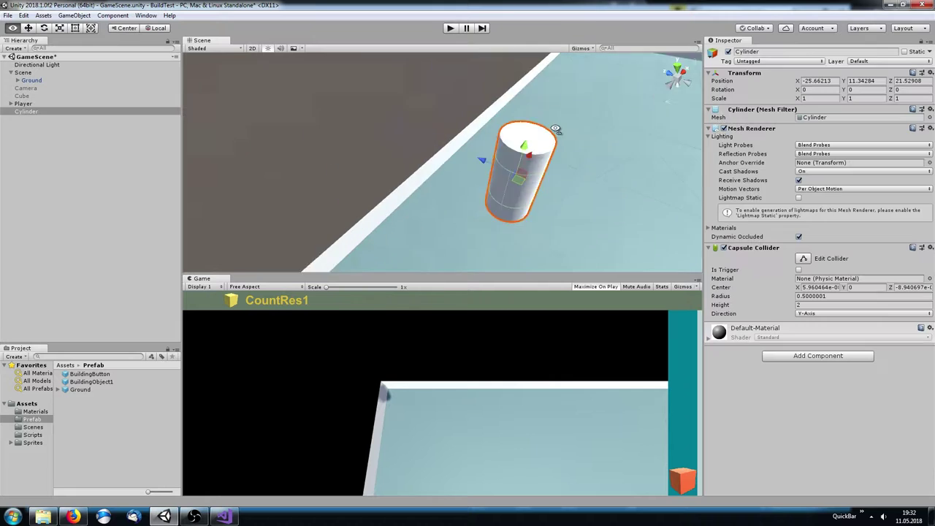
{"action": "mouse_move", "coordinate": [486, 205]}
{"action": "left_mouse_down", "text": "alt"}
{"action": "mouse_move", "coordinate": [420, 193]}
{"action": "mouse_move", "coordinate": [396, 146]}
{"action": "left_mouse_up", "text": "alt"}
{"action": "left_click", "coordinate": [44, 28]}
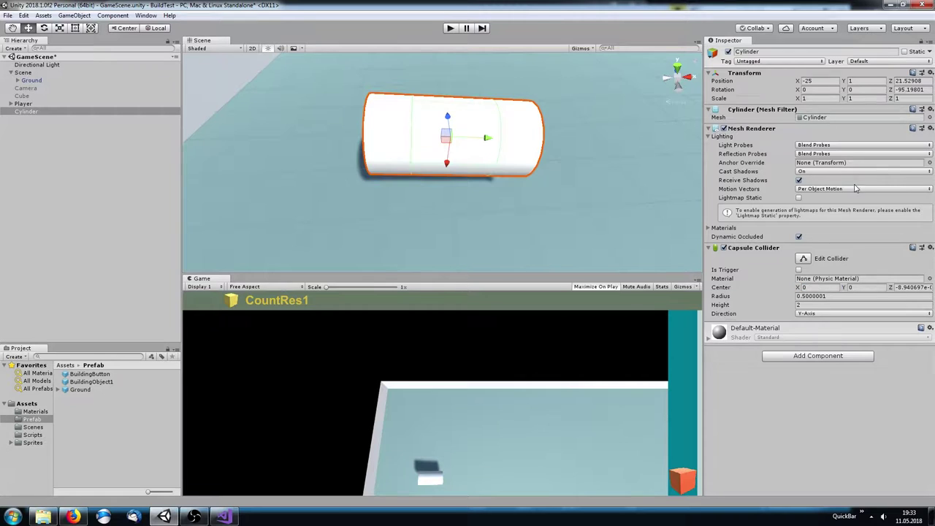
Move the cylinder to Z 22, rotate it -90 on Z, and scale it into a thin 2-wide disc
{"action": "type", "text": "22"}
{"action": "key", "text": "Tab"}
{"action": "key", "text": "Tab"}
{"action": "key", "text": "Tab"}
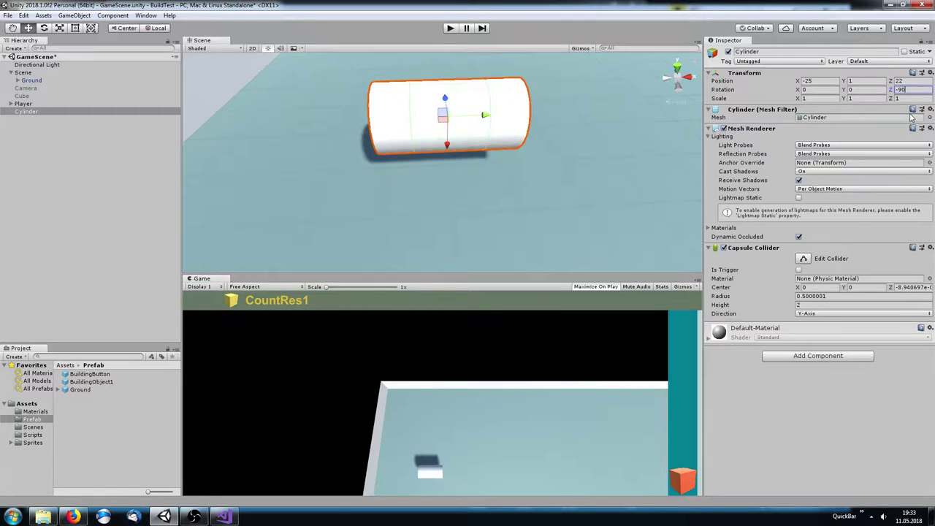
{"action": "type", "text": "-90"}
{"action": "key", "text": "Tab"}
{"action": "type", "text": "2"}
{"action": "key", "text": "Tab"}
{"action": "type", "text": "0.1"}
{"action": "key", "text": "Tab"}
{"action": "type", "text": "2"}
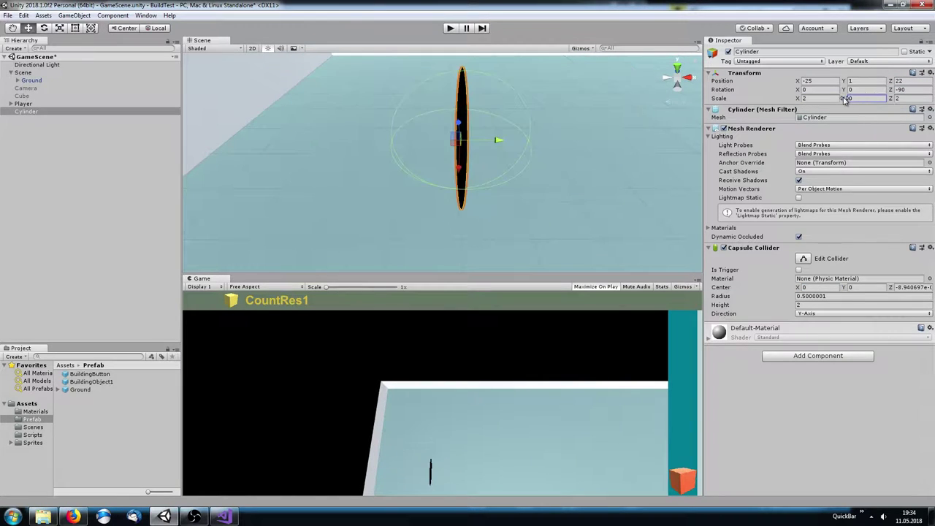
{"action": "left_click_drag", "start_coordinate": [438, 183], "coordinate": [410, 168], "text": "alt"}
{"action": "left_click", "coordinate": [803, 261]}
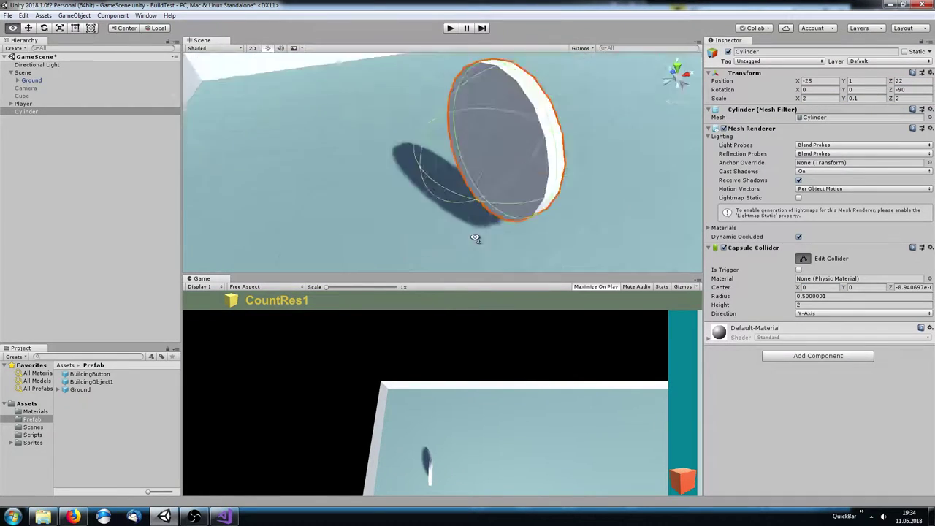
{"action": "left_click_drag", "start_coordinate": [463, 224], "coordinate": [77, 31], "text": "alt"}
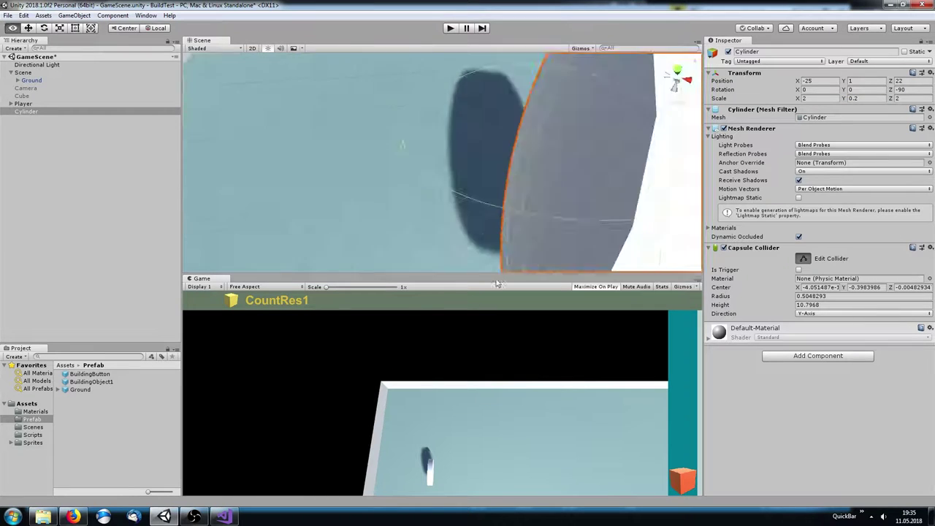
Replace the disc's Capsule Collider with a Box Collider and raise it slightly
{"action": "left_click", "coordinate": [921, 247]}
{"action": "left_click", "coordinate": [775, 271]}
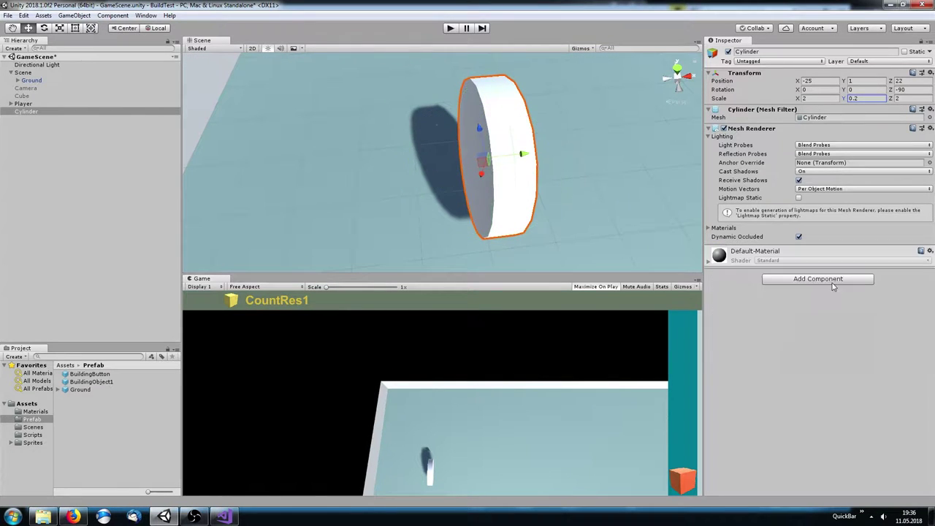
{"action": "left_click", "coordinate": [819, 280]}
{"action": "left_click", "coordinate": [804, 344]}
{"action": "left_click", "coordinate": [796, 326]}
{"action": "mouse_move", "coordinate": [512, 182]}
{"action": "left_mouse_down", "text": "alt"}
{"action": "mouse_move", "coordinate": [432, 115]}
{"action": "mouse_move", "coordinate": [482, 175]}
{"action": "mouse_move", "coordinate": [448, 148]}
{"action": "left_mouse_up", "text": "alt"}
{"action": "type", "text": ".1"}
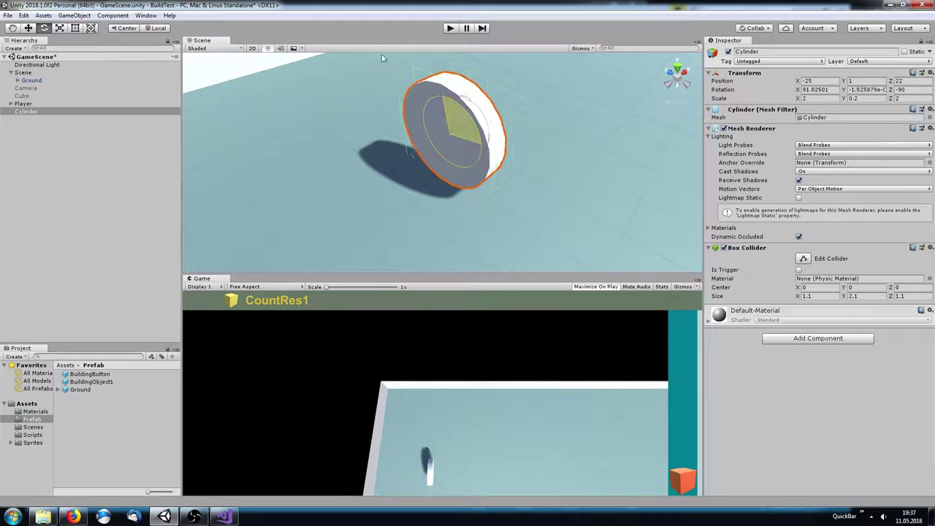
{"action": "left_click_drag", "start_coordinate": [468, 146], "coordinate": [571, 152], "text": "alt"}
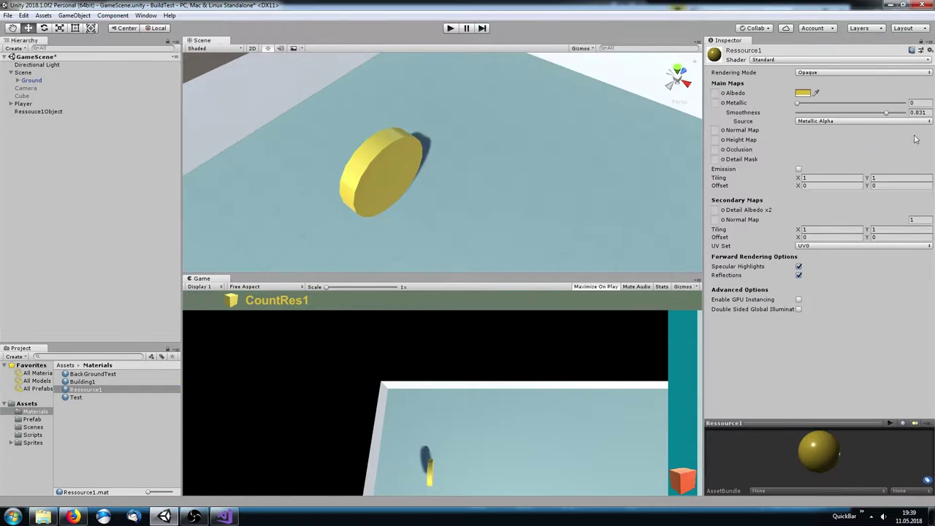
Make the yellow Ressource1 material smoother and slightly metallic
{"action": "left_click", "coordinate": [862, 121]}
{"action": "left_click_drag", "start_coordinate": [852, 114], "coordinate": [877, 115]}
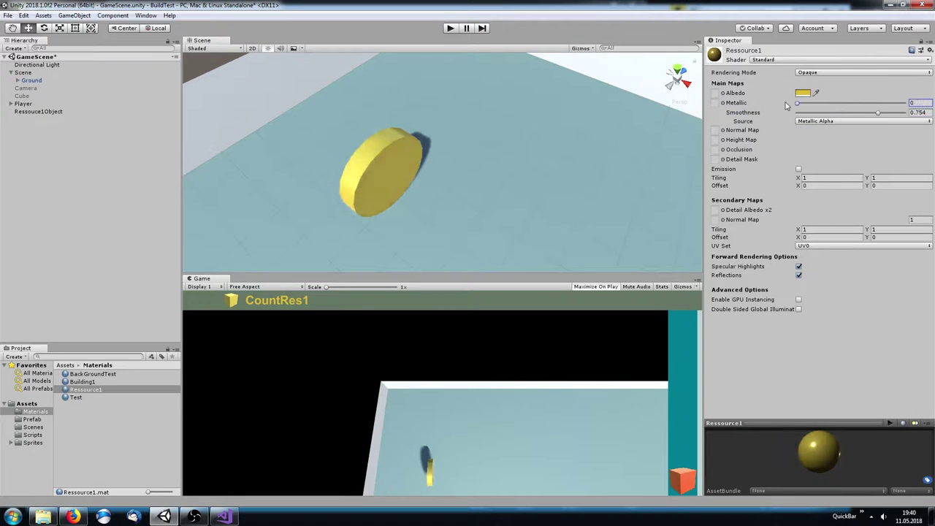
{"action": "left_click_drag", "start_coordinate": [797, 103], "coordinate": [827, 103]}
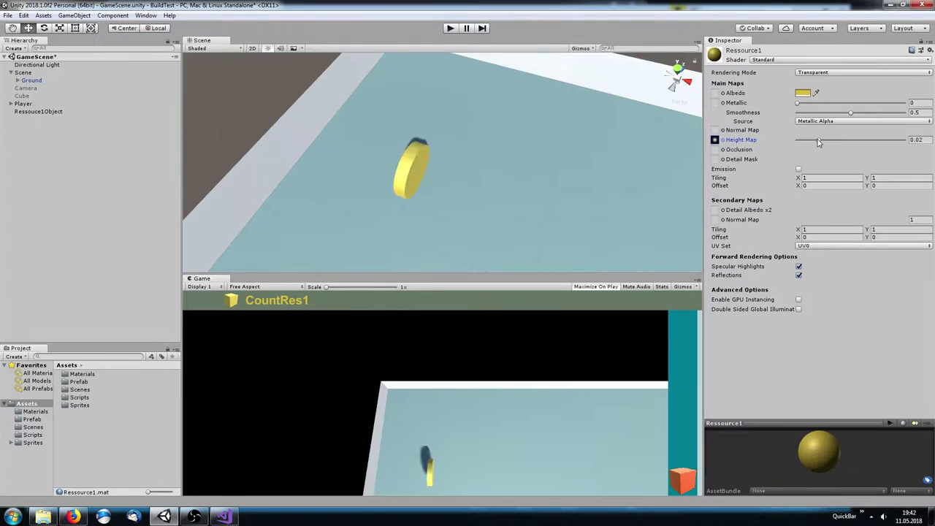
{"action": "left_click", "coordinate": [803, 330]}
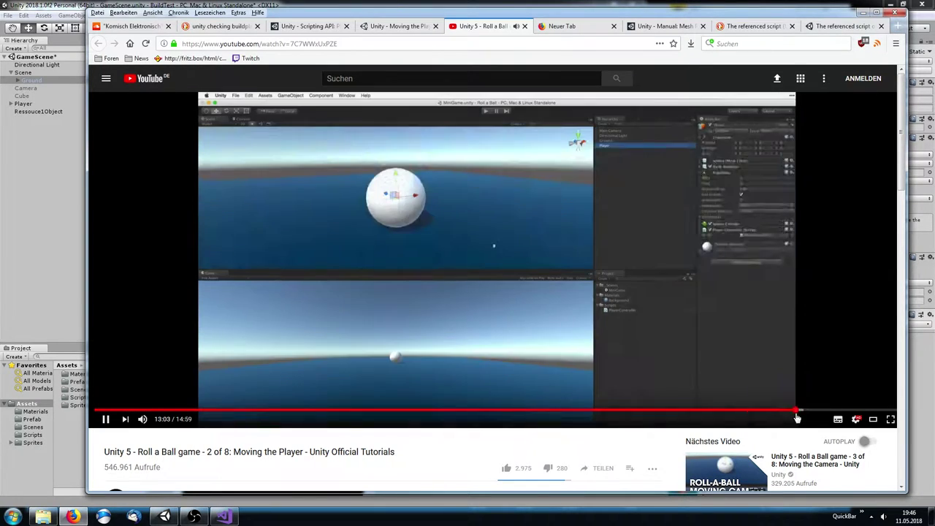
Scrub the Roll-a-ball video to the player-script section and later parts
{"action": "left_click_drag", "start_coordinate": [532, 411], "coordinate": [867, 412]}
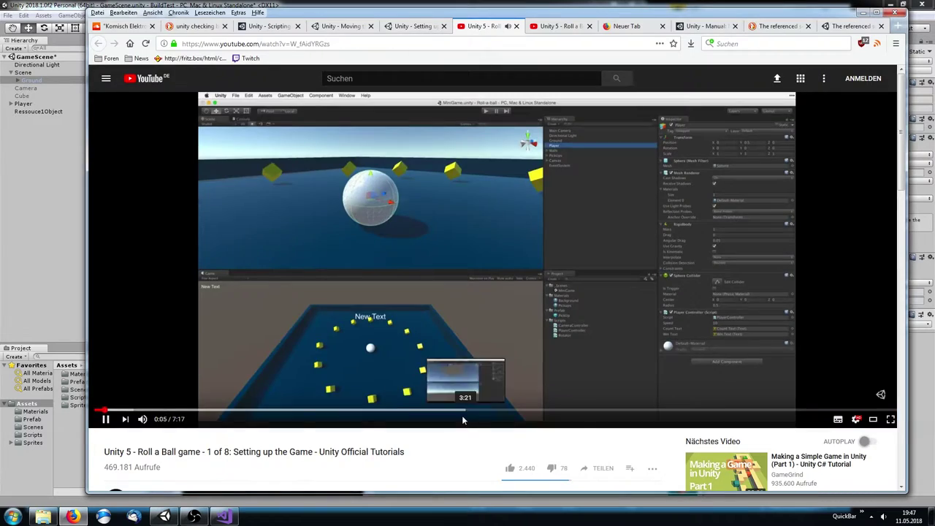
{"action": "left_click_drag", "start_coordinate": [462, 415], "coordinate": [703, 411]}
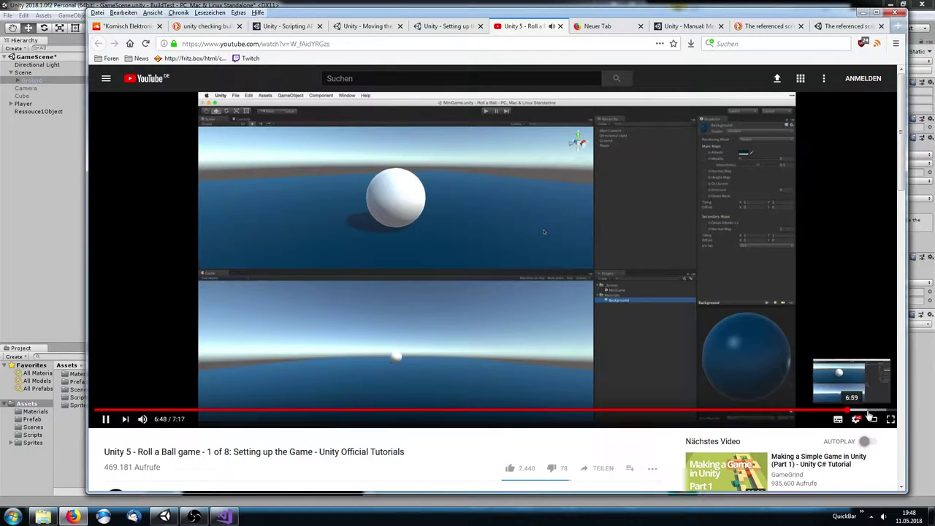
{"action": "scroll", "coordinate": [168, 338], "scroll_direction": "down", "scroll_amount": 3}
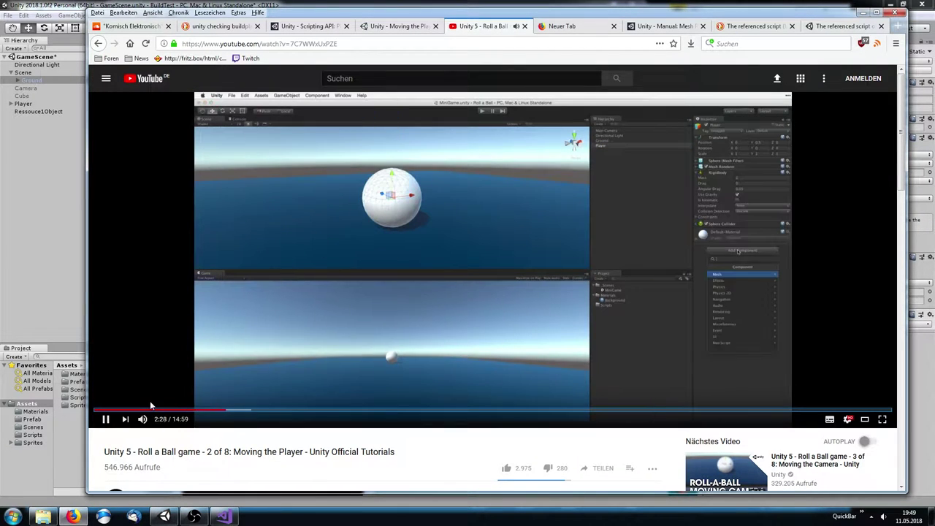
{"action": "left_click", "coordinate": [240, 410]}
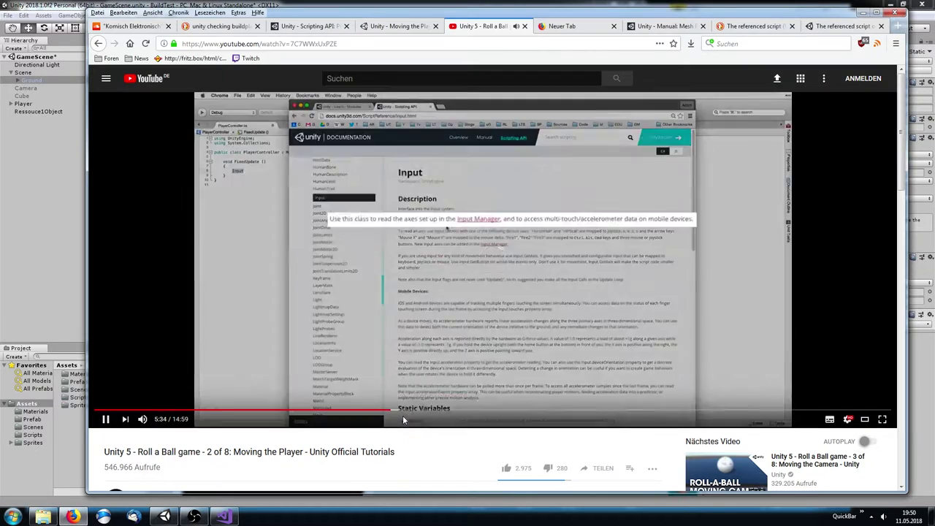
{"action": "key", "text": "5"}
{"action": "key", "text": "7"}
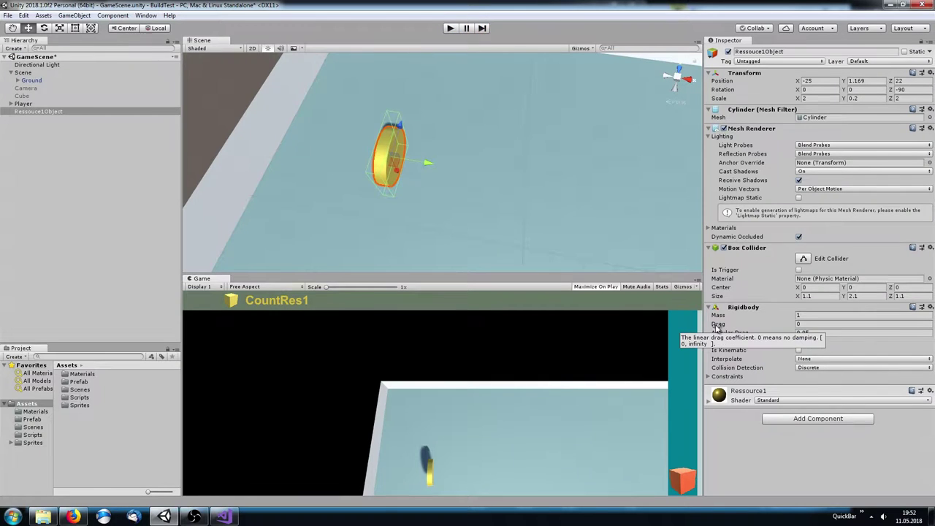
Skip the Creating Collectibles video to the finished pick-up ring, then scrub the Play Area video
{"action": "left_click", "coordinate": [73, 517]}
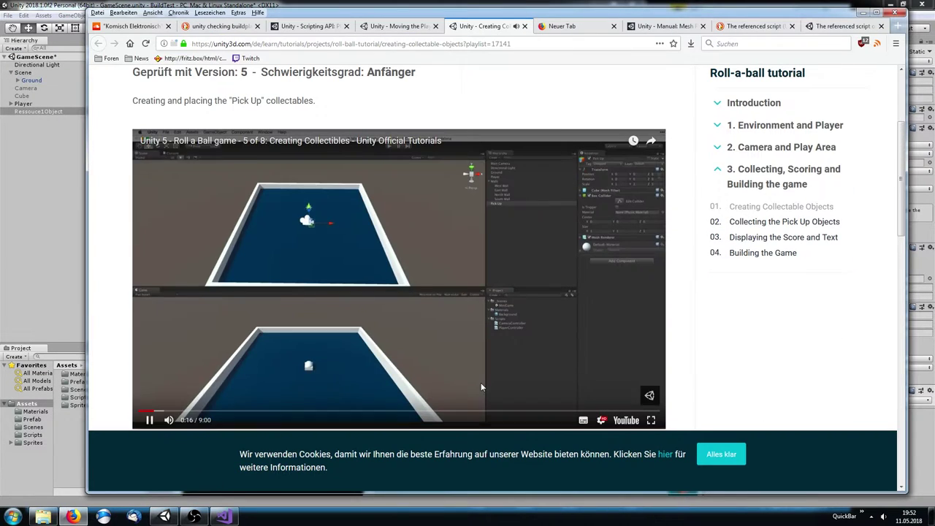
{"action": "left_click", "coordinate": [314, 410]}
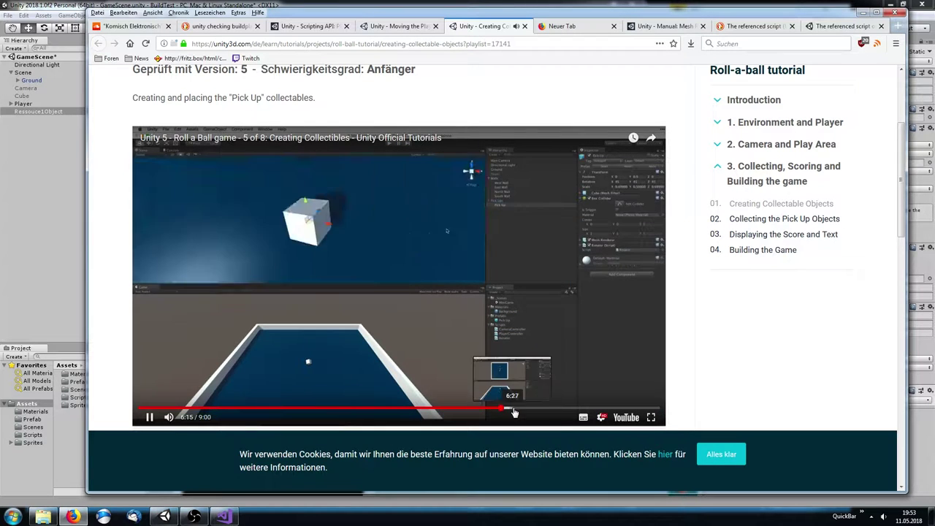
{"action": "left_click", "coordinate": [504, 410]}
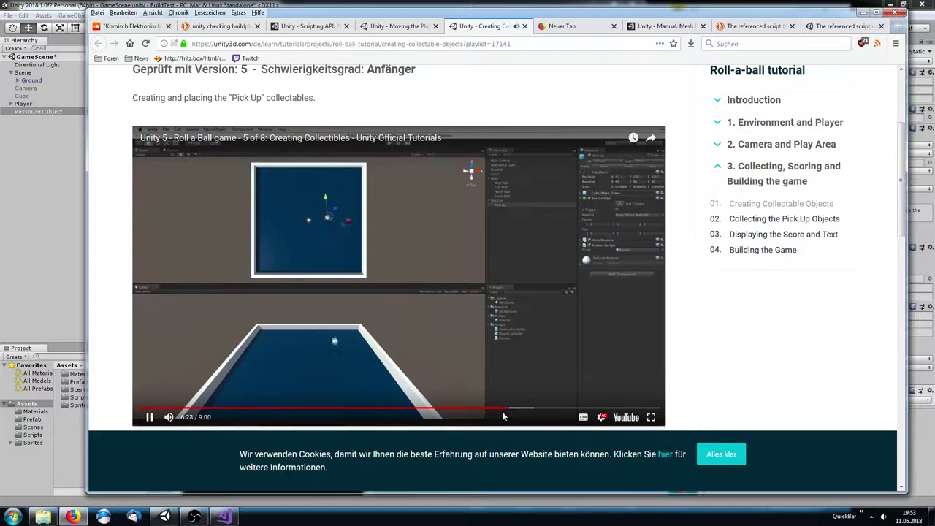
{"action": "left_click", "coordinate": [534, 412]}
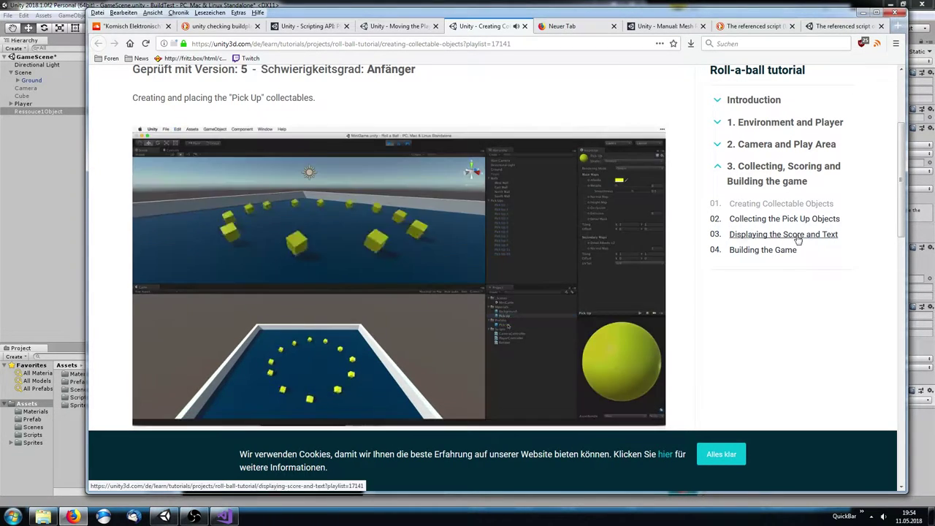
{"action": "key", "text": "alt+Left"}
{"action": "key", "text": "alt+Left"}
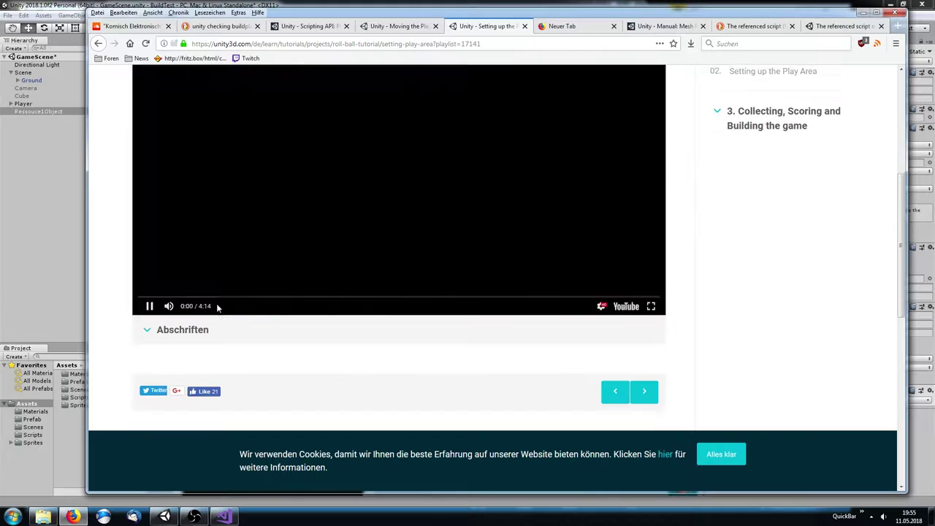
{"action": "left_click_drag", "start_coordinate": [299, 411], "coordinate": [567, 411]}
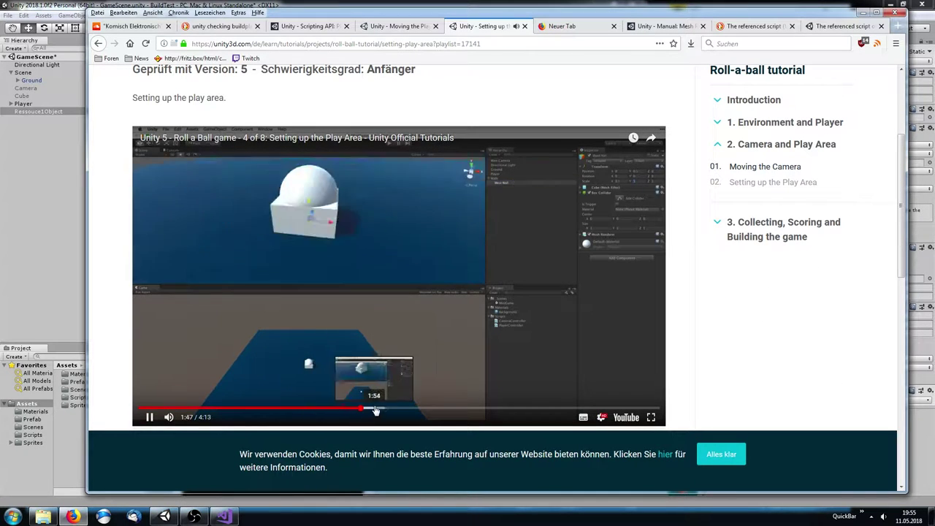
{"action": "key", "text": "alt+Tab"}
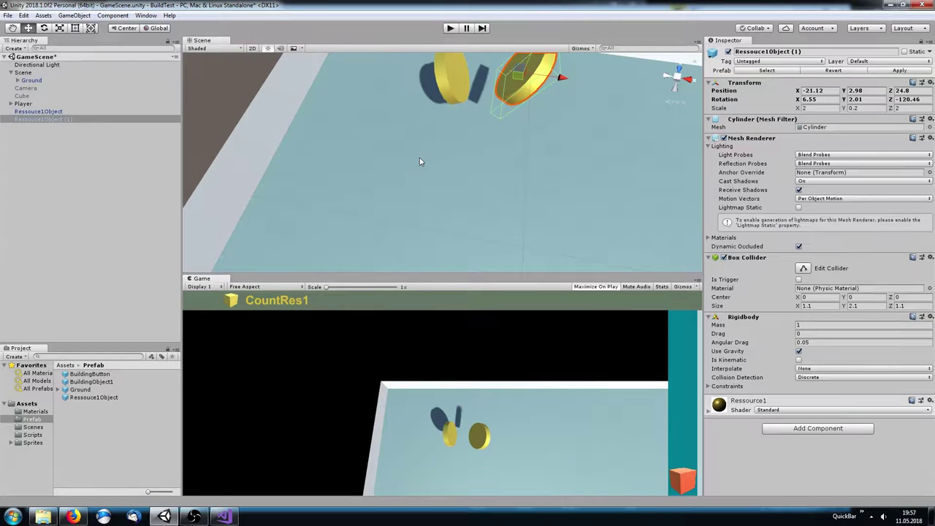
Place another instance of the resource coin prefab in the scene and open the RessourceCollectible script
{"action": "left_click", "coordinate": [38, 111]}
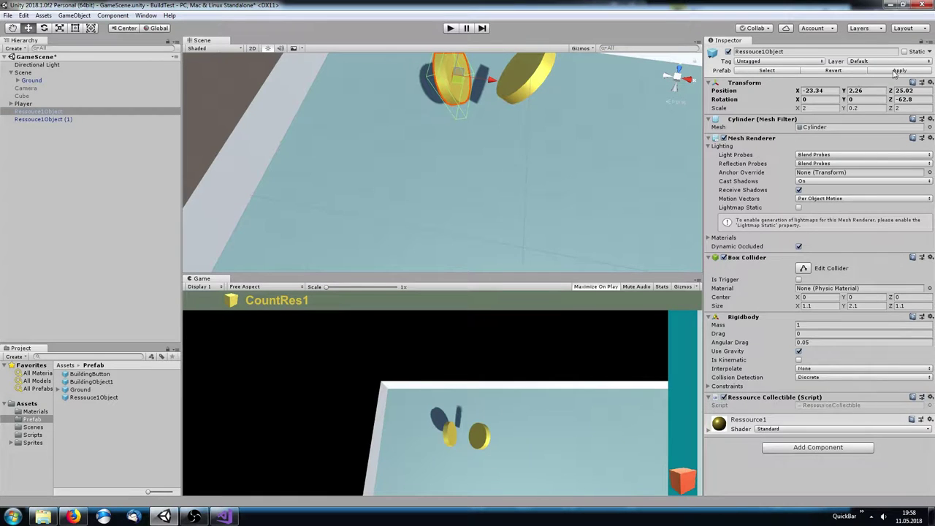
{"action": "left_click_drag", "start_coordinate": [93, 397], "coordinate": [492, 151]}
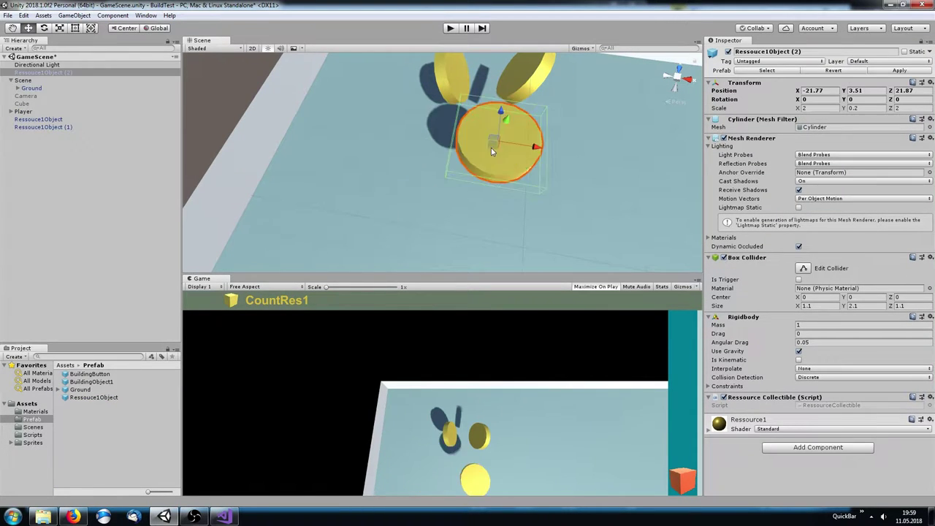
{"action": "left_click", "coordinate": [438, 219]}
{"action": "left_click", "coordinate": [581, 48]}
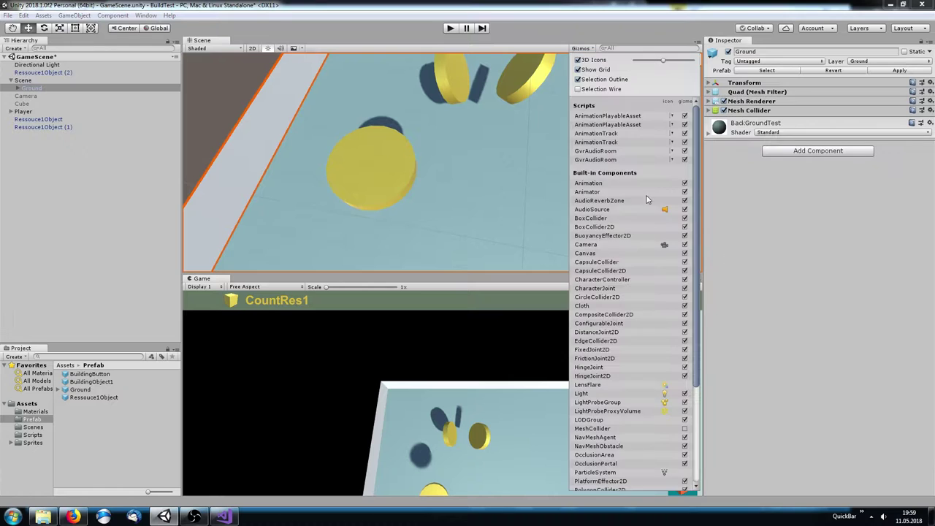
{"action": "left_click", "coordinate": [374, 168]}
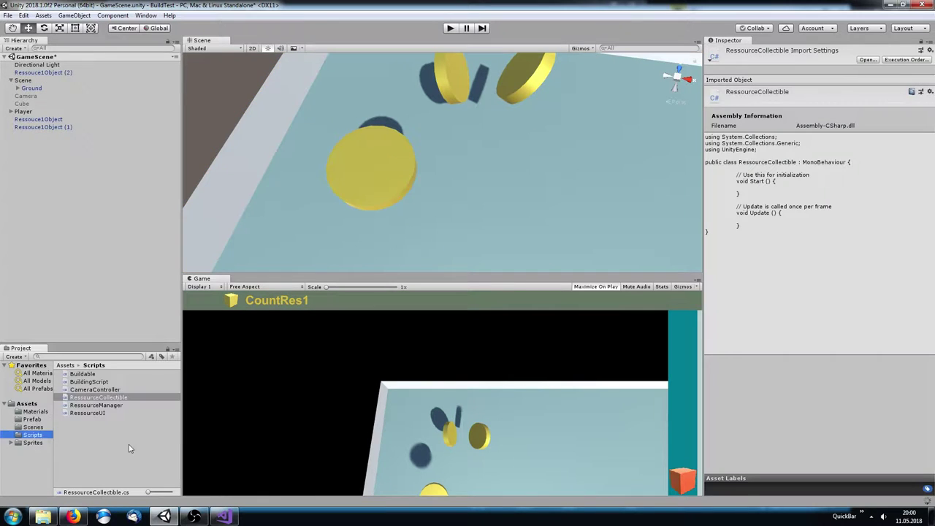
{"action": "double_click", "coordinate": [96, 452]}
{"action": "key", "text": "alt+Tab"}
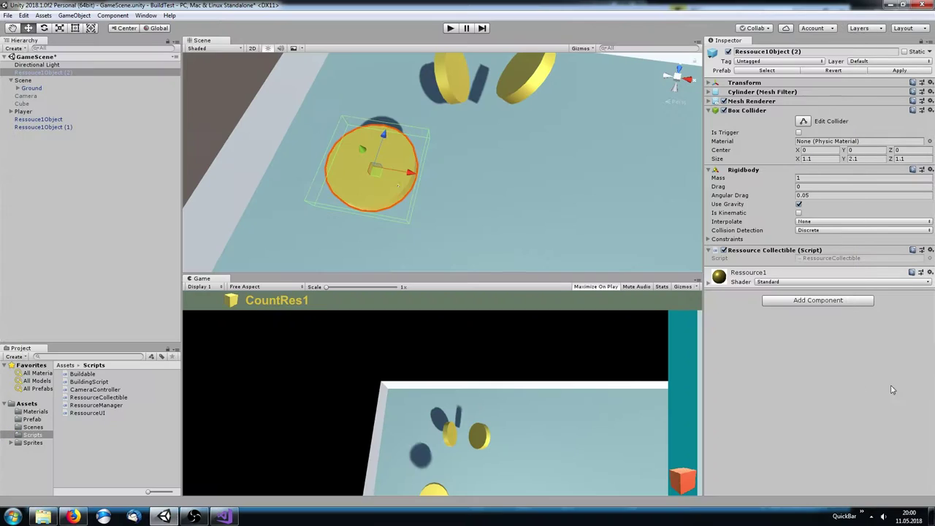
Resize the Ressouce1Object prefab to 1.3×0.1×1.3, undoing an accidental width change
{"action": "left_click", "coordinate": [30, 420]}
{"action": "left_click", "coordinate": [93, 397]}
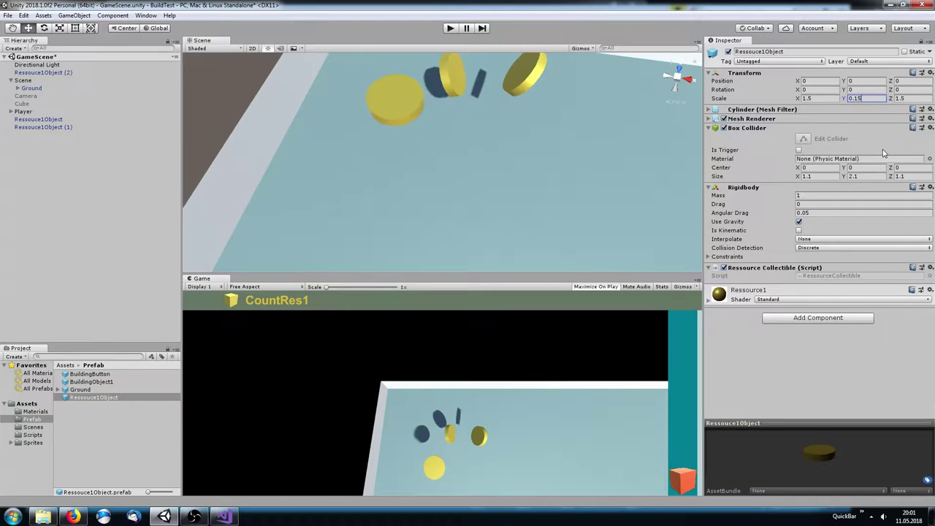
{"action": "left_click", "coordinate": [438, 146]}
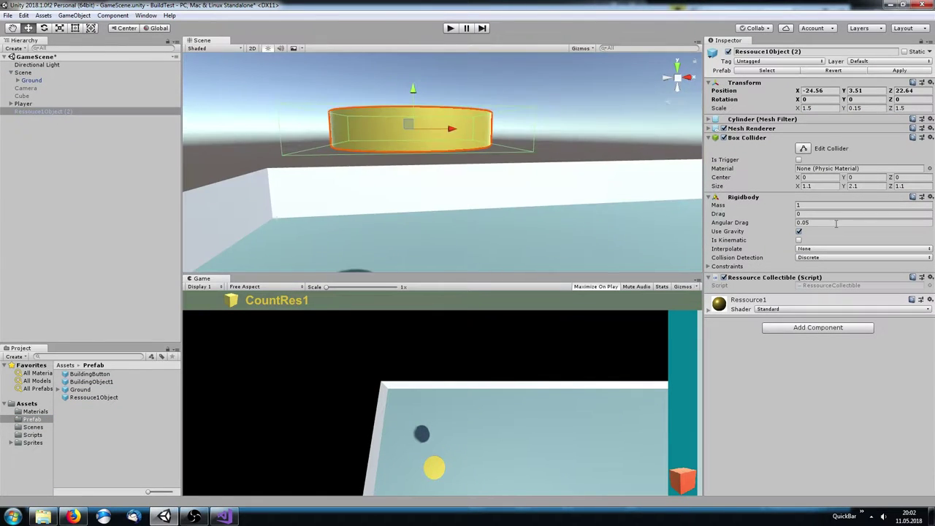
{"action": "left_click_drag", "start_coordinate": [799, 107], "coordinate": [772, 138]}
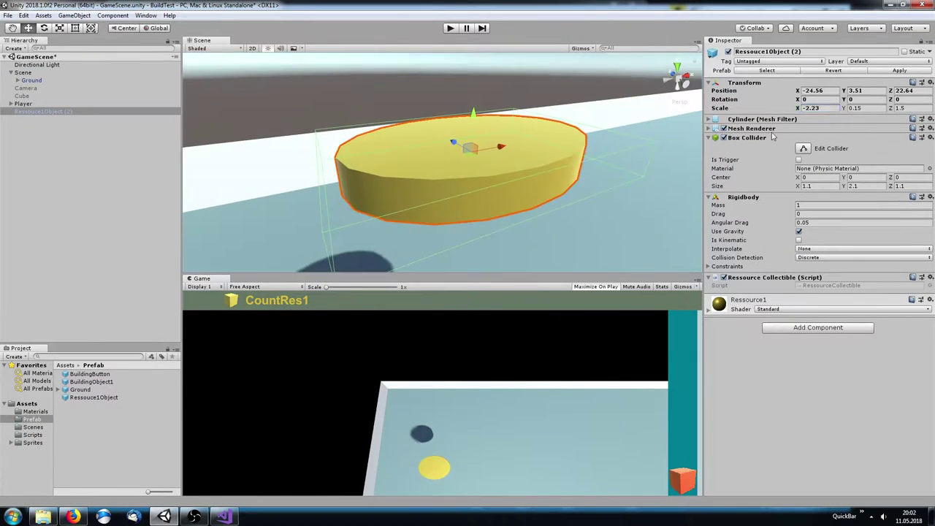
{"action": "key", "text": "ctrl+z"}
{"action": "key", "text": "ctrl+z"}
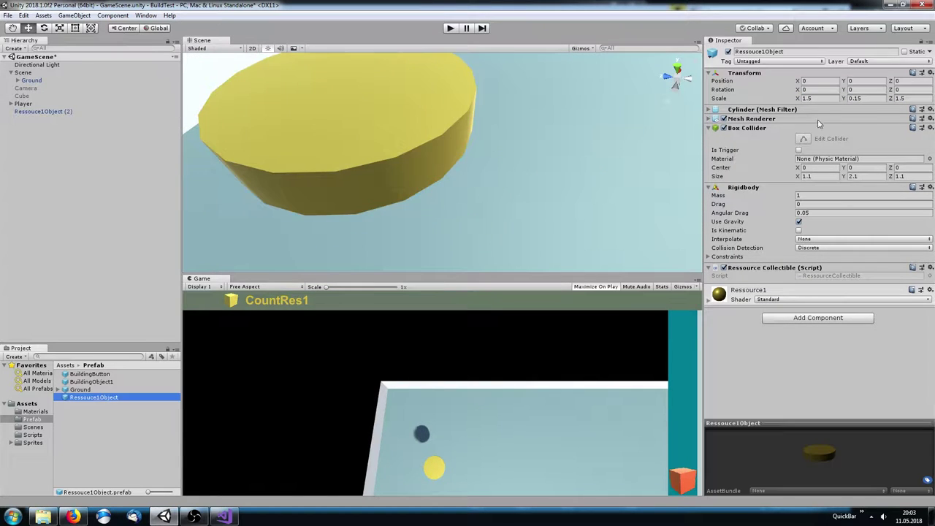
{"action": "key", "text": "ctrl+z"}
{"action": "key", "text": "ctrl+z"}
{"action": "key", "text": "ctrl+z"}
{"action": "key", "text": "ctrl+z"}
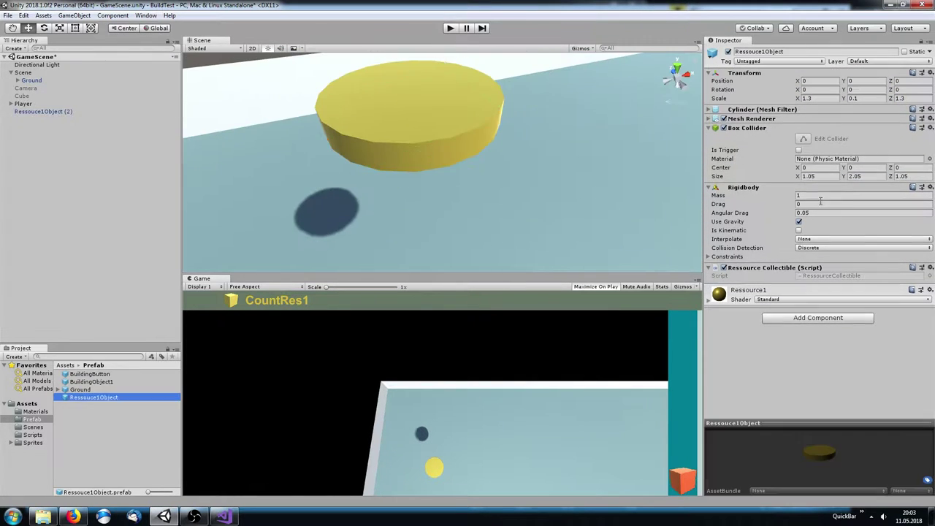
{"action": "key", "text": "ctrl+z"}
{"action": "key", "text": "ctrl+z"}
{"action": "key", "text": "ctrl+z"}
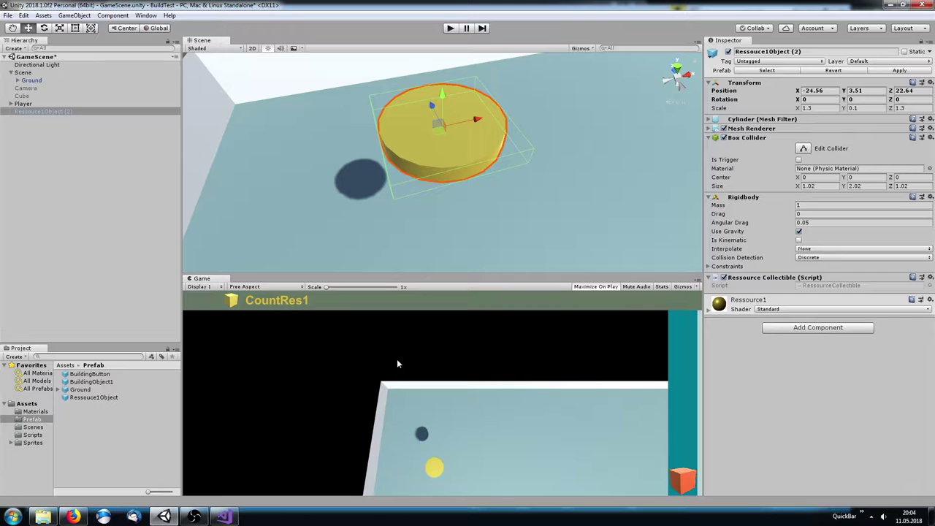
Declare public int m_Value and begin a second public int field for m_ResID in RessourceCollectible
{"action": "key", "text": "Return"}
{"action": "key", "text": "Return"}
{"action": "type", "text": "public int value"}
{"action": "key", "text": "ctrl+Left"}
{"action": "key", "text": "ctrl+Left"}
{"action": "key", "text": "ctrl+Left"}
{"action": "type", "text": "m_"}
{"action": "key", "text": "End"}
{"action": "key", "text": "Return"}
{"action": "type", "text": "public int"}
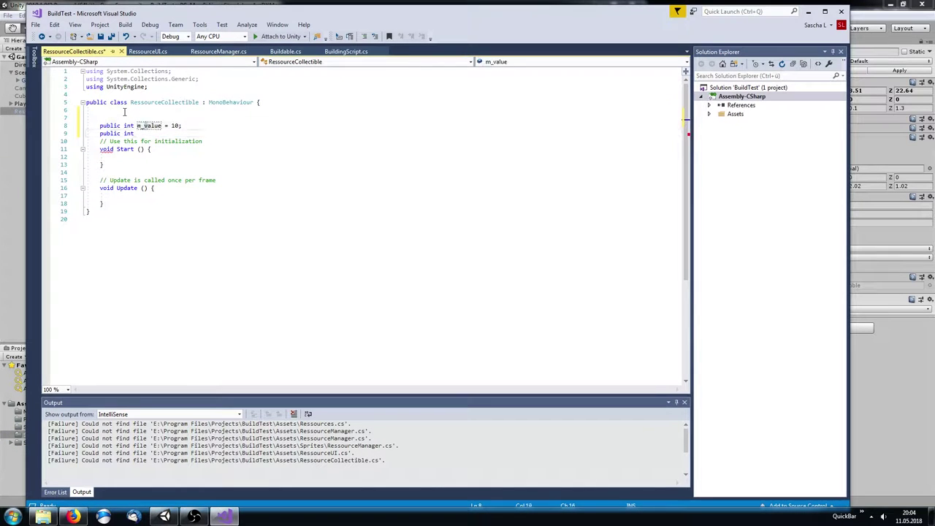
{"action": "key", "text": "alt+Tab"}
{"action": "key", "text": "alt+Tab"}
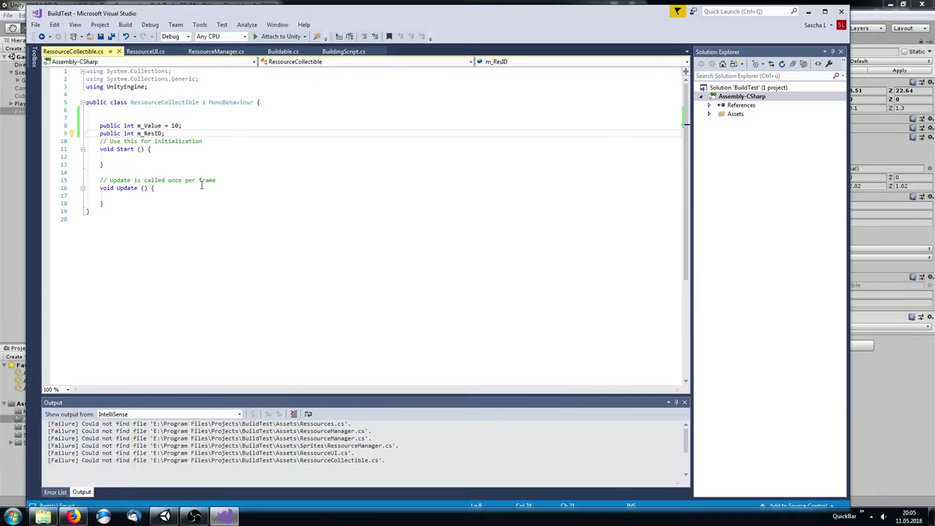
{"action": "key", "text": "alt+Tab"}
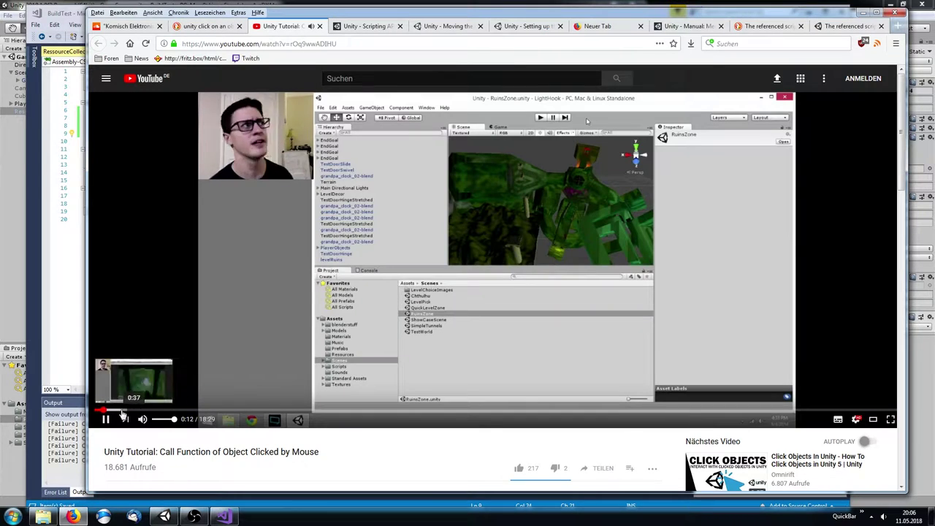
Skim the 'Call Function of Object Clicked by Mouse' tutorial ahead to about 13:16, where the Destroyable script appears
{"action": "left_click_drag", "start_coordinate": [123, 415], "coordinate": [166, 413]}
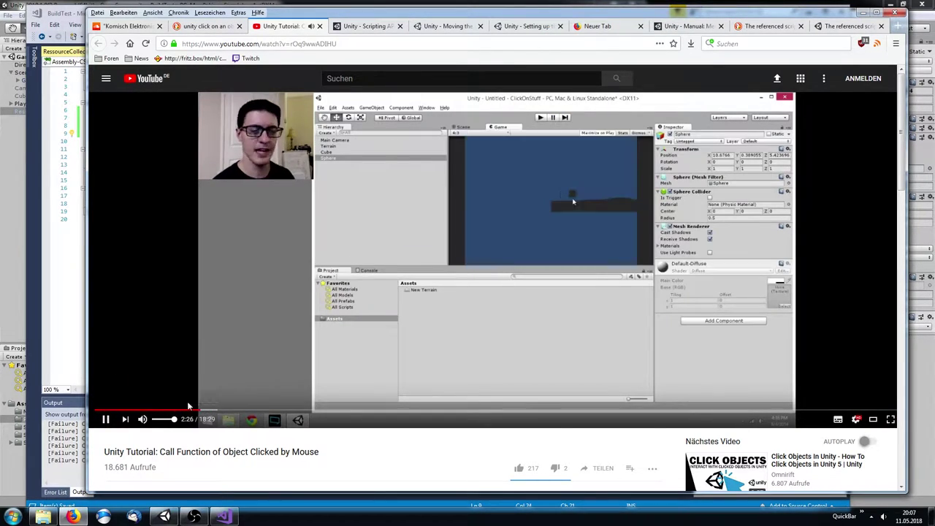
{"action": "left_click_drag", "start_coordinate": [166, 413], "coordinate": [211, 414]}
{"action": "left_click", "coordinate": [250, 413]}
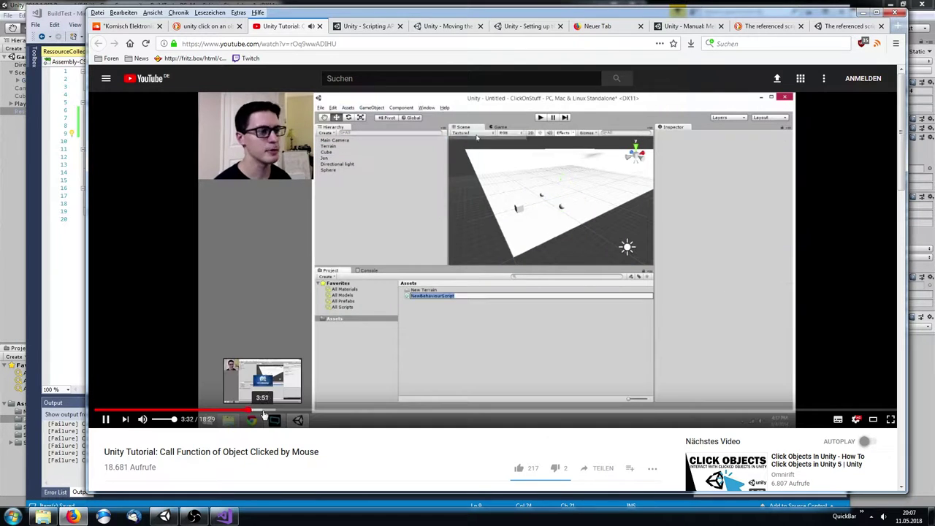
{"action": "left_click_drag", "start_coordinate": [287, 413], "coordinate": [311, 413]}
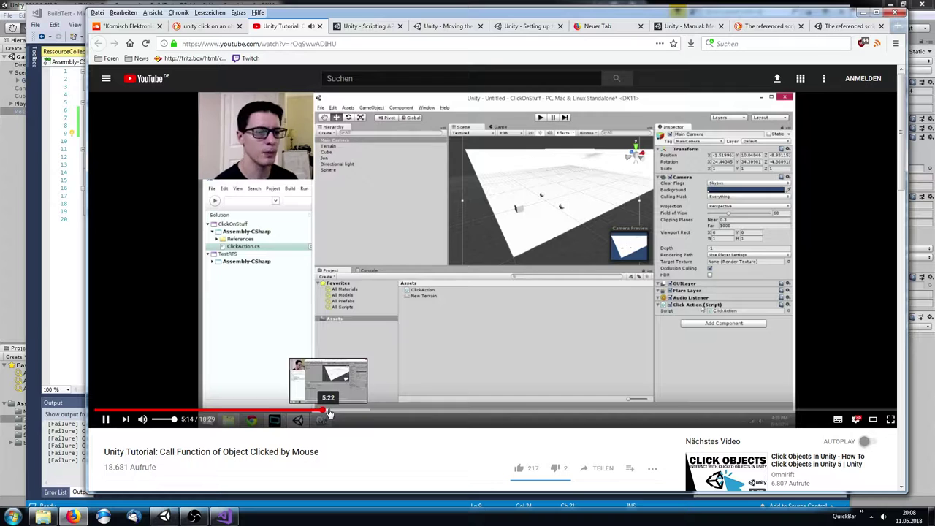
{"action": "left_click", "coordinate": [342, 414]}
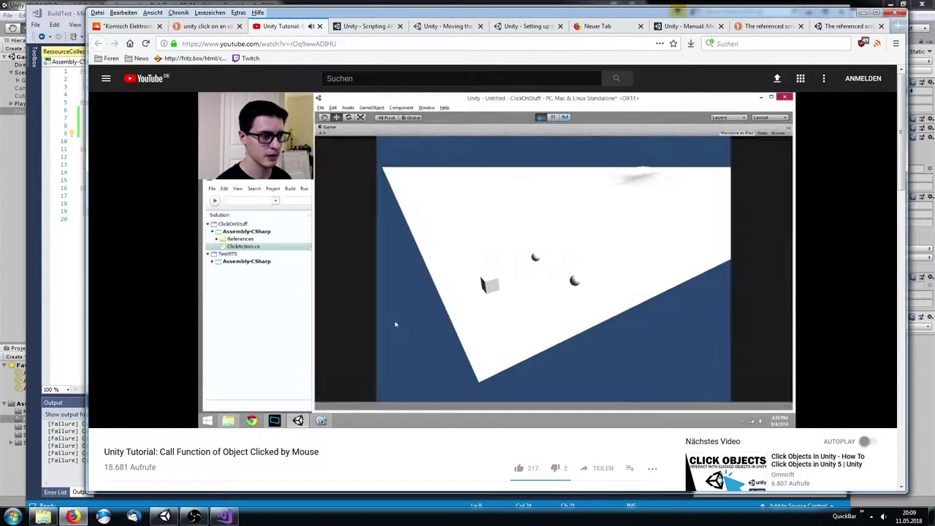
{"action": "left_click", "coordinate": [373, 413]}
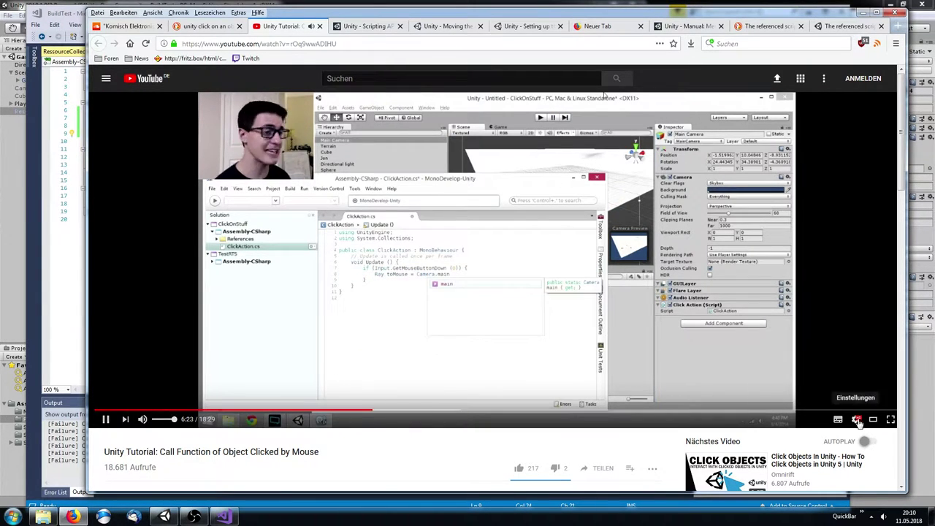
{"action": "left_click", "coordinate": [858, 420]}
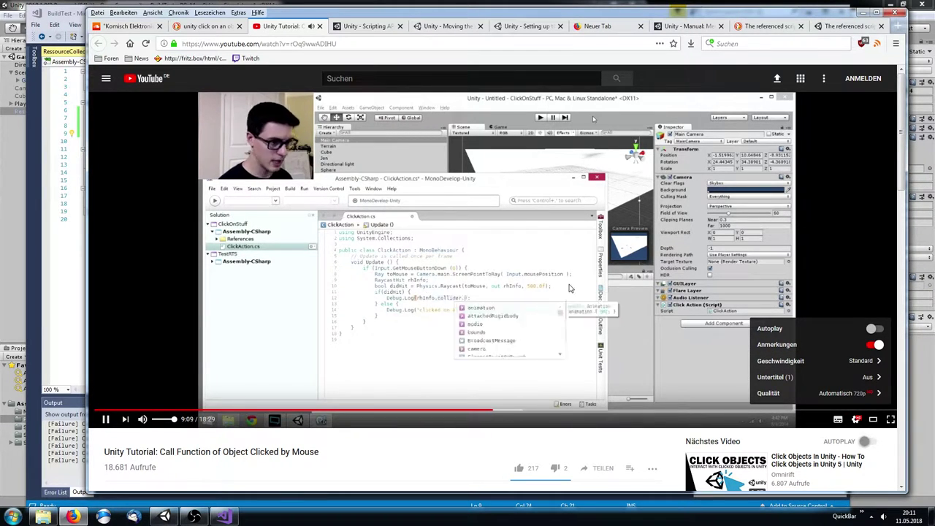
{"action": "left_click", "coordinate": [532, 412]}
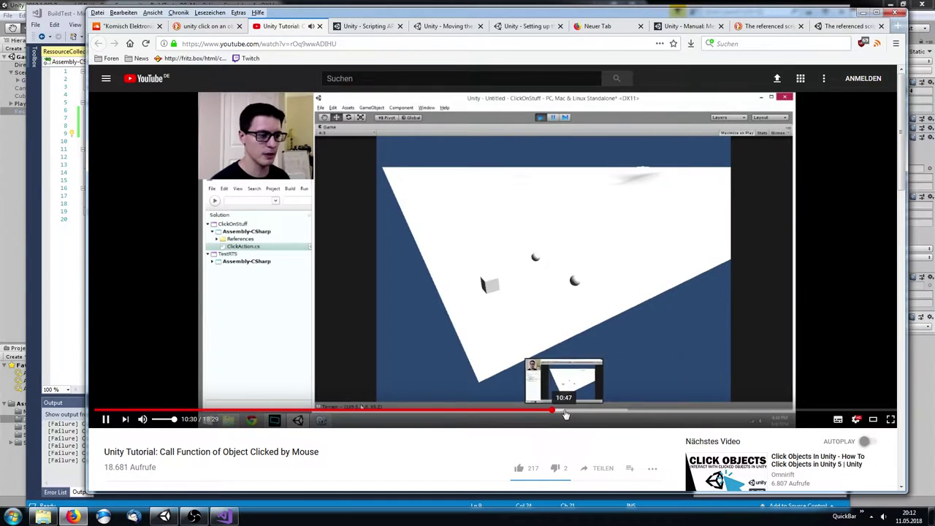
{"action": "left_click_drag", "start_coordinate": [564, 411], "coordinate": [635, 411]}
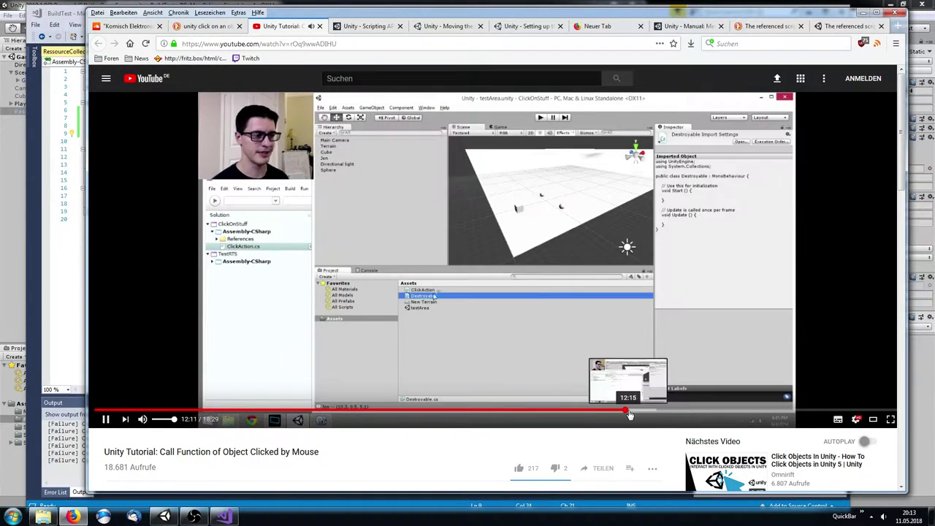
{"action": "left_click", "coordinate": [635, 411]}
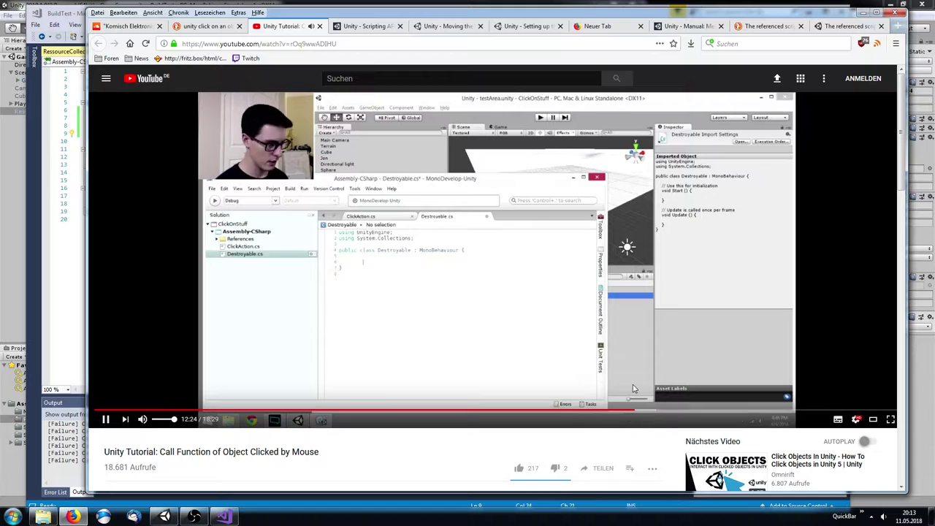
{"action": "key", "text": "Right"}
{"action": "key", "text": "Right"}
{"action": "key", "text": "Right"}
{"action": "key", "text": "Right"}
{"action": "key", "text": "Right"}
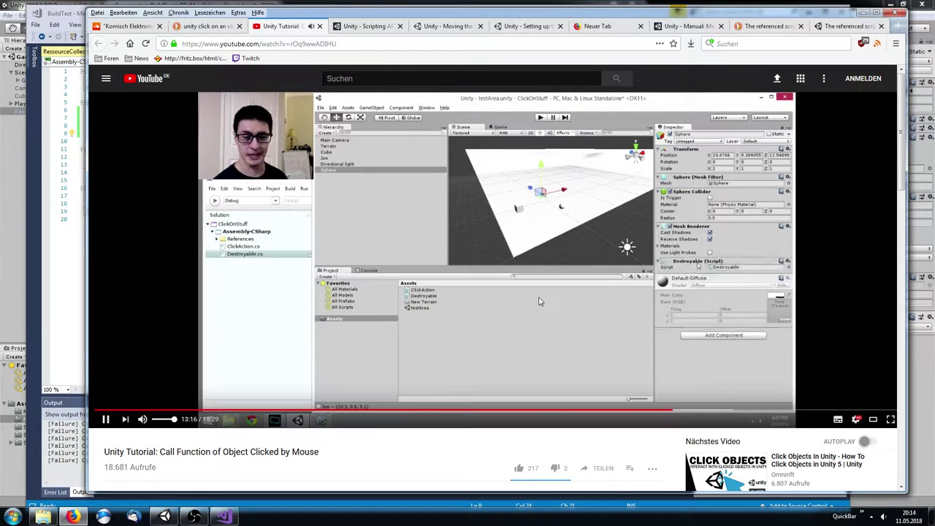
{"action": "key", "text": "Right"}
{"action": "key", "text": "Right"}
{"action": "key", "text": "Right"}
{"action": "key", "text": "Right"}
{"action": "key", "text": "Right"}
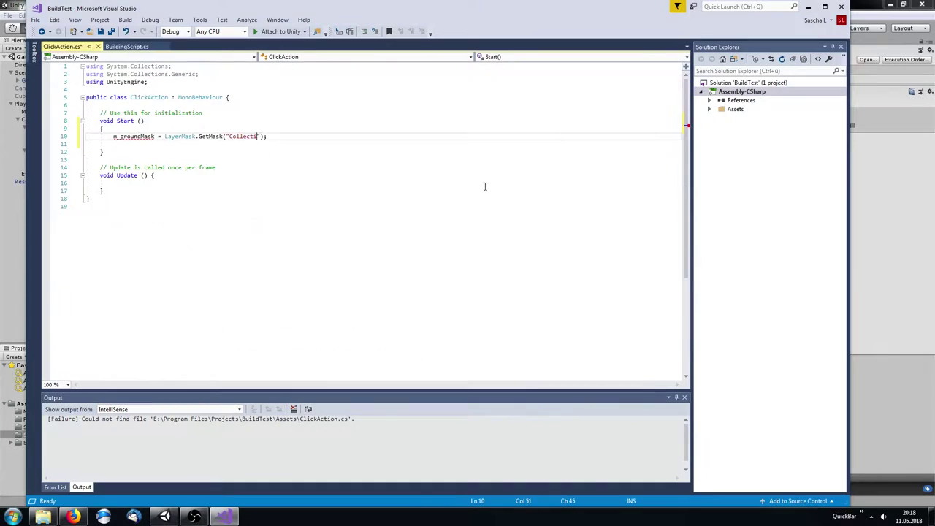
Make ClickAction's raycast use m_collectibleMask and get the hit object's RessourceCollectible component
{"action": "type", "text": "tem"}
{"action": "left_click", "coordinate": [224, 517]}
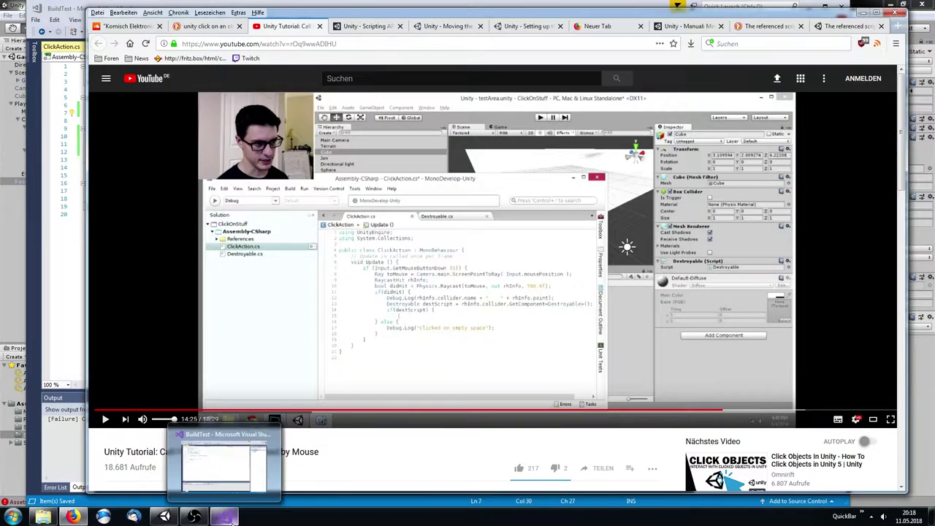
{"action": "left_click", "coordinate": [228, 517]}
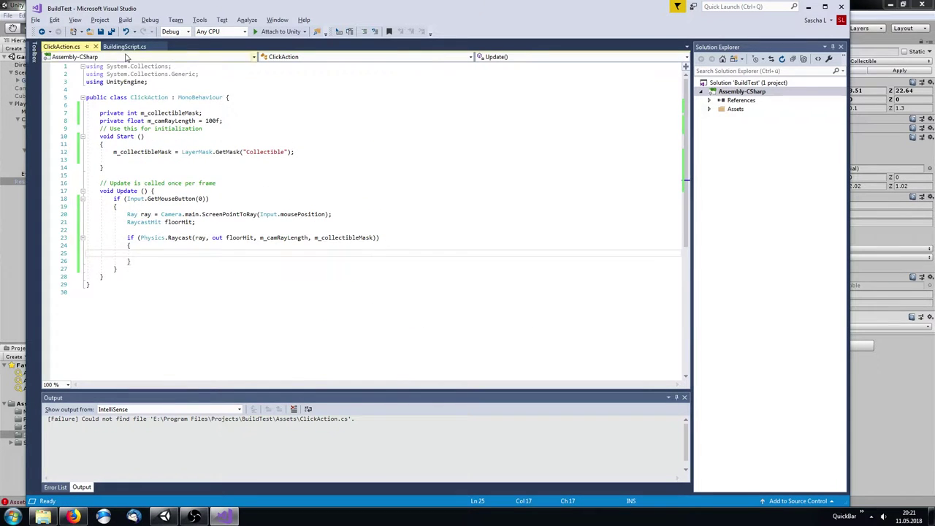
{"action": "double_click", "coordinate": [238, 238]}
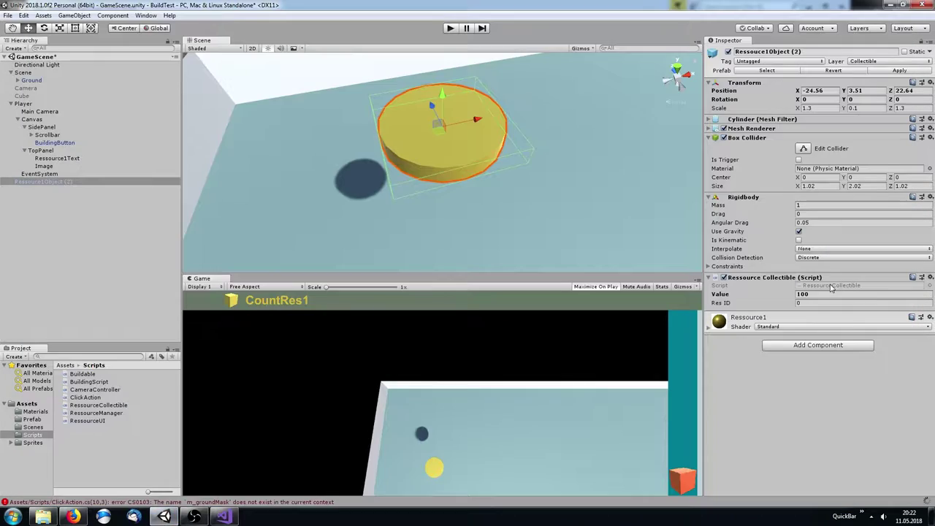
Add an empty public void Collect() method below Update in RessourceCollectible
{"action": "double_click", "coordinate": [831, 287]}
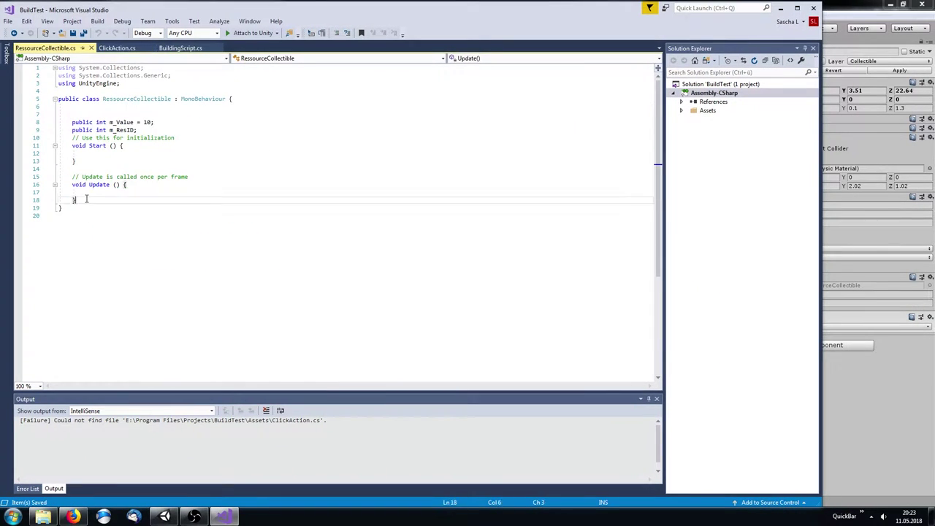
{"action": "key", "text": "Return"}
{"action": "key", "text": "Return"}
{"action": "type", "text": "public void Collect() {"}
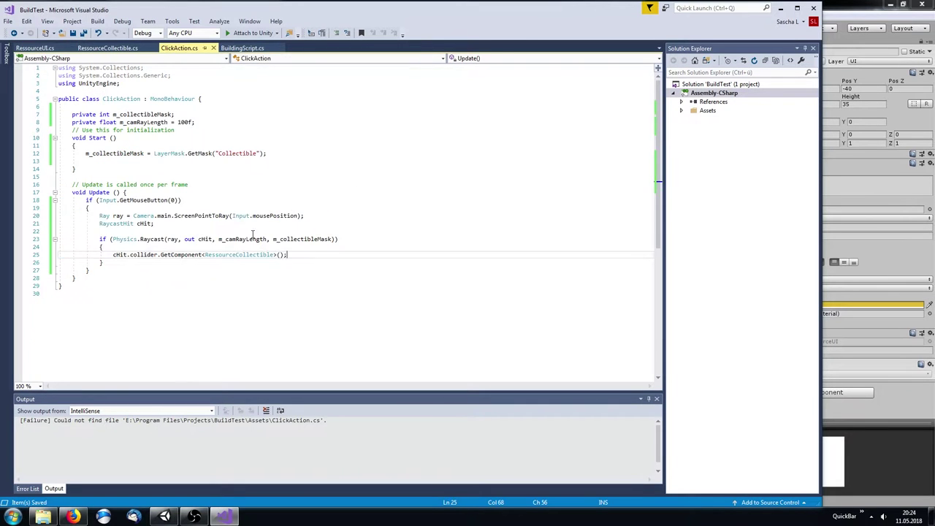
{"action": "left_click", "coordinate": [108, 47]}
{"action": "left_click", "coordinate": [93, 152]}
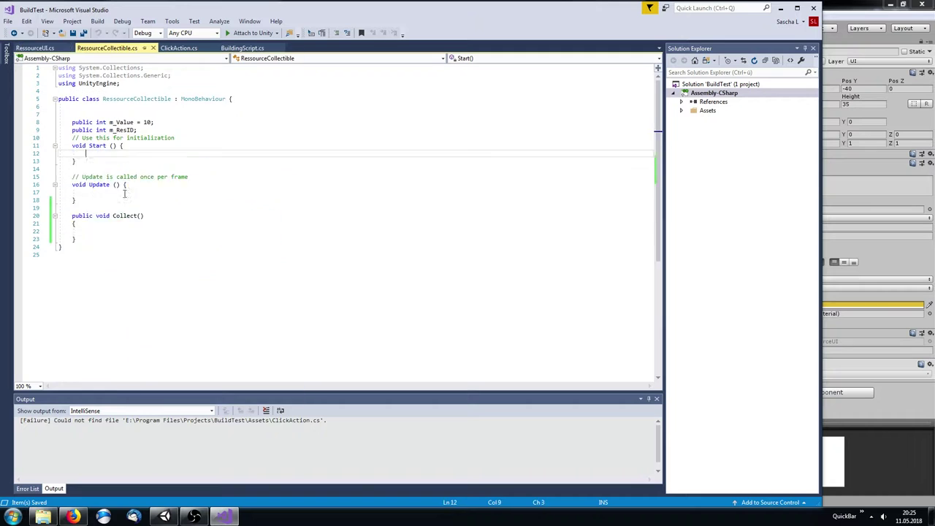
Paste the FindWithTag("Player") RessourceManager lookup into Start and jump to RessourceManager's definition
{"action": "type", "text": "GameObject playerObject = GameObject.FindWithTag(\"Player\");          if (playerObject != null)         {             rm = playerObject.GetComponent<RessourceManager>();         }         if (rm == null)         {             Debug.Log(\"Cannot find 'RessourceManager' script\");         }"}
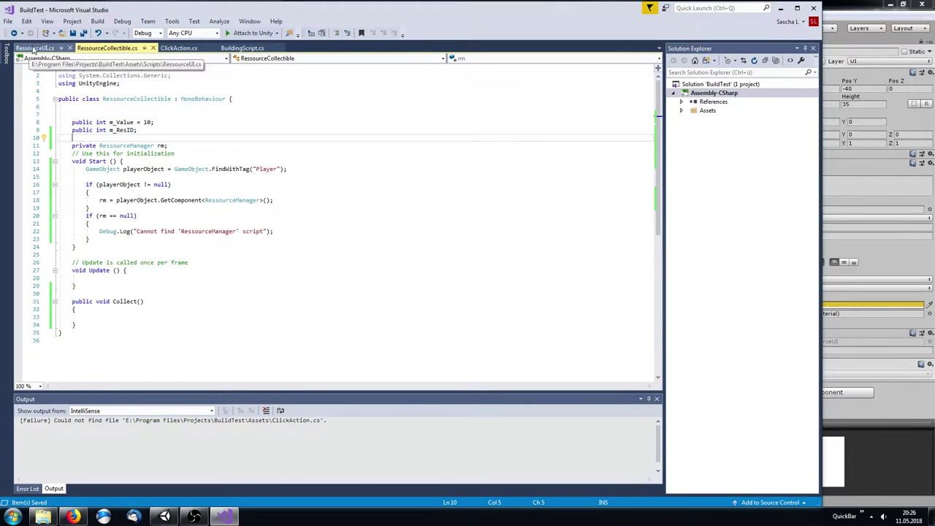
{"action": "key", "text": "F12"}
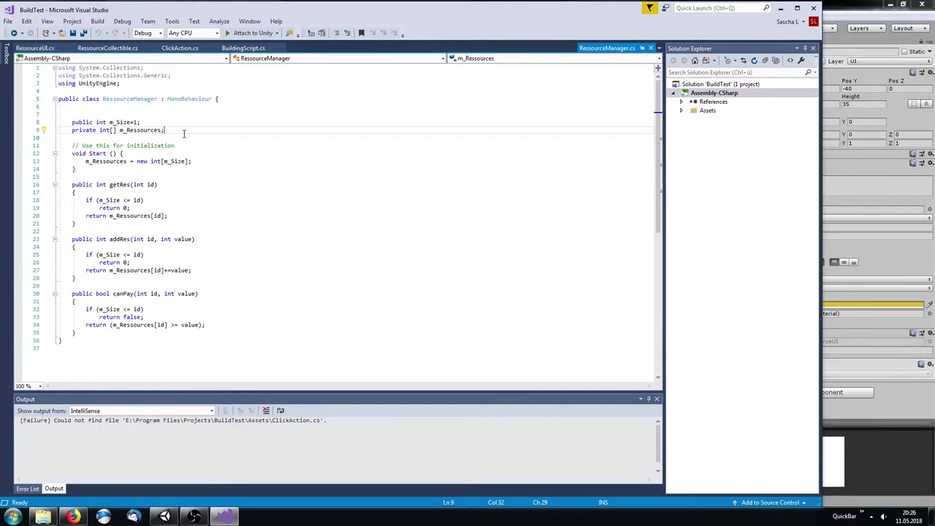
{"action": "key", "text": "ctrl+minus"}
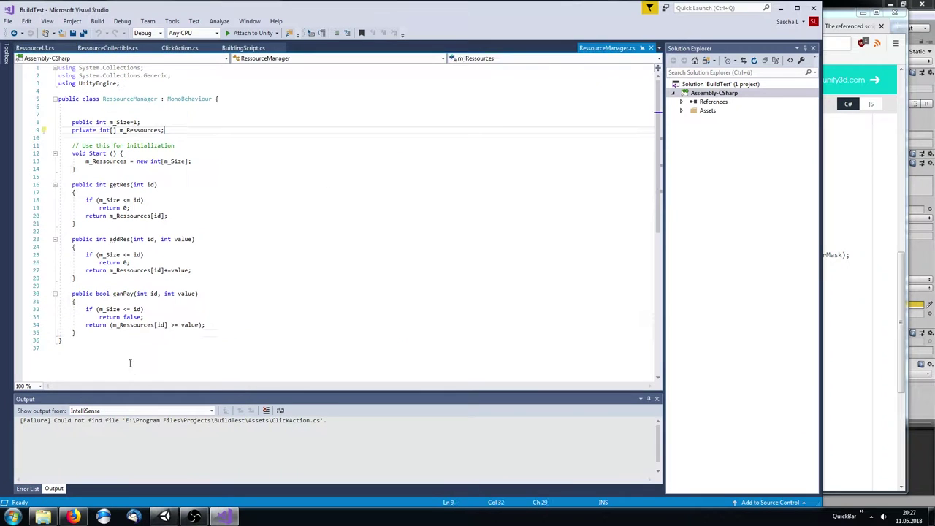
Add an empty UpdateRessource(int id) method to RessourceManager
{"action": "left_click", "coordinate": [129, 363]}
{"action": "type", "text": "private UpdateRessource()"}
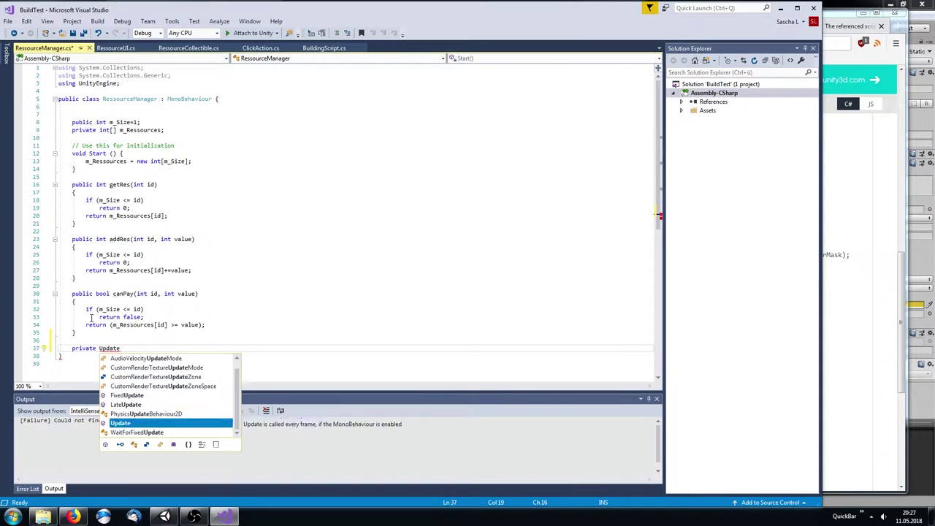
{"action": "key", "text": "Return"}
{"action": "type", "text": "{"}
{"action": "key", "text": "Return"}
{"action": "key", "text": "ctrl+s"}
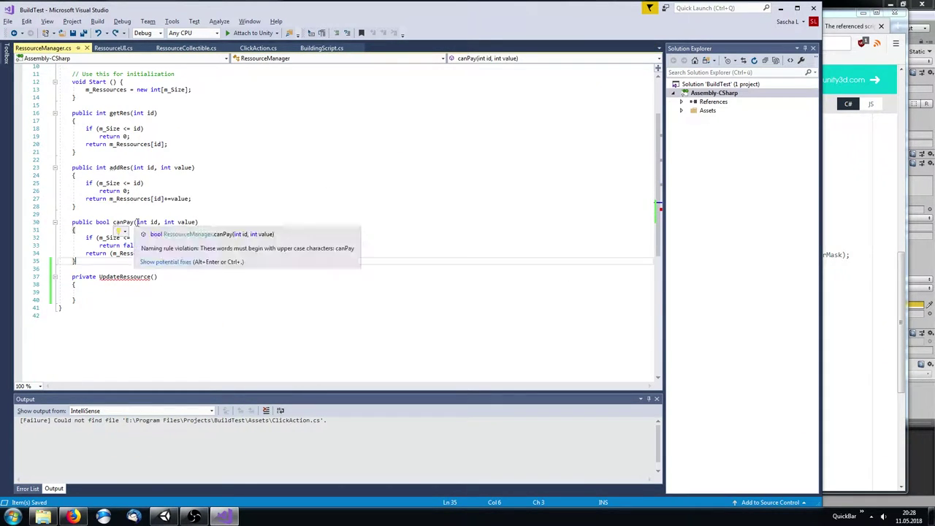
{"action": "left_click", "coordinate": [154, 348]}
{"action": "type", "text": "int id"}
Add a Vector<RessourceUI> m_RessourceUI field after m_Size, checking C# vector equivalents on Stack Overflow
{"action": "left_click", "coordinate": [140, 97]}
{"action": "key", "text": "Return"}
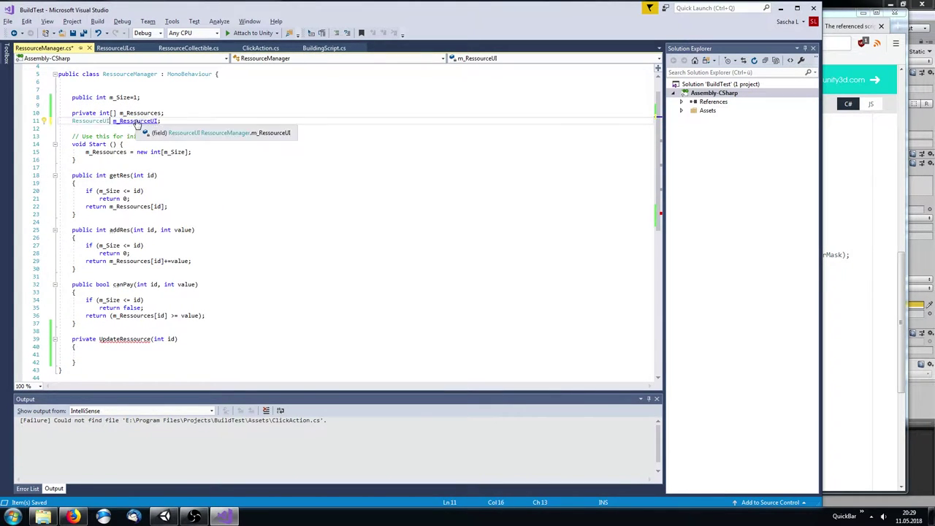
{"action": "left_click", "coordinate": [73, 517]}
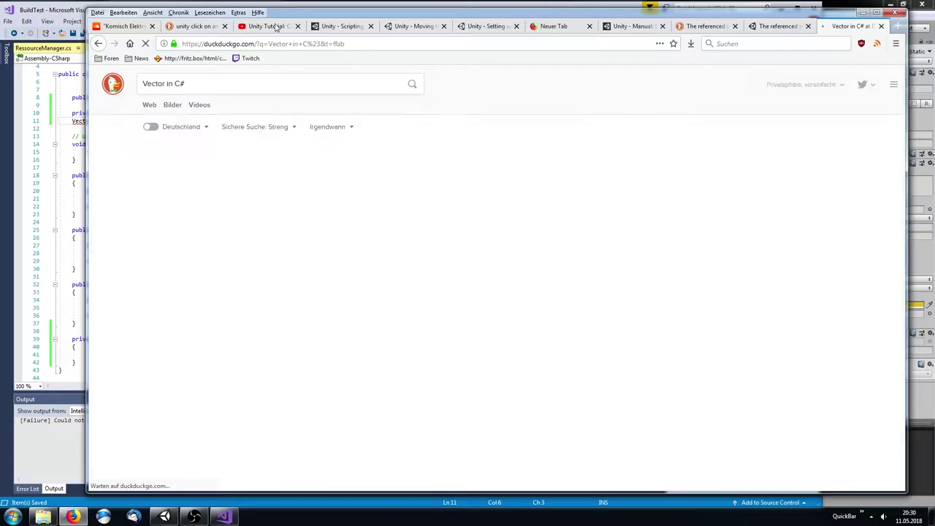
{"action": "left_click", "coordinate": [239, 296]}
{"action": "scroll", "coordinate": [412, 315], "scroll_direction": "down", "scroll_amount": 10}
{"action": "scroll", "coordinate": [412, 316], "scroll_direction": "down", "scroll_amount": 3}
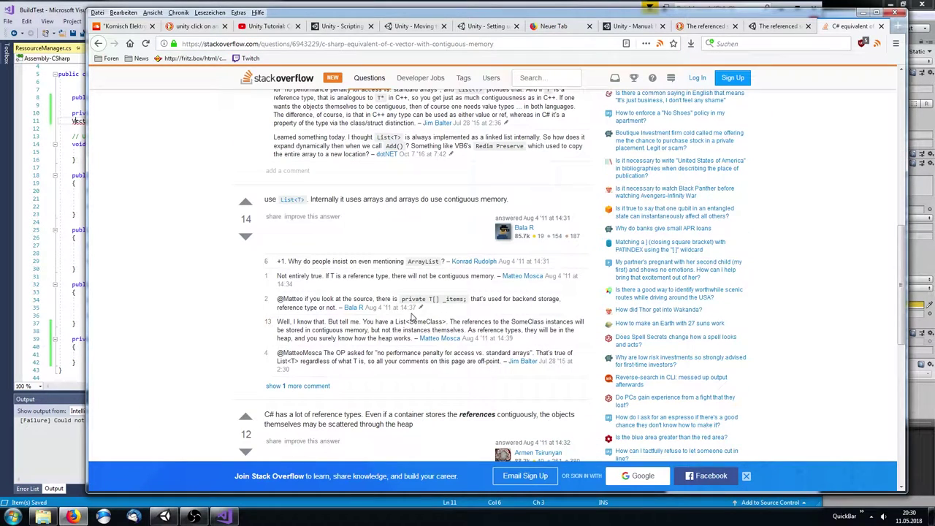
{"action": "key", "text": "alt+Tab"}
Define a Ressources struct holding an int amount and a RessourceUI rUI
{"action": "type", "text": "struct Ressources {"}
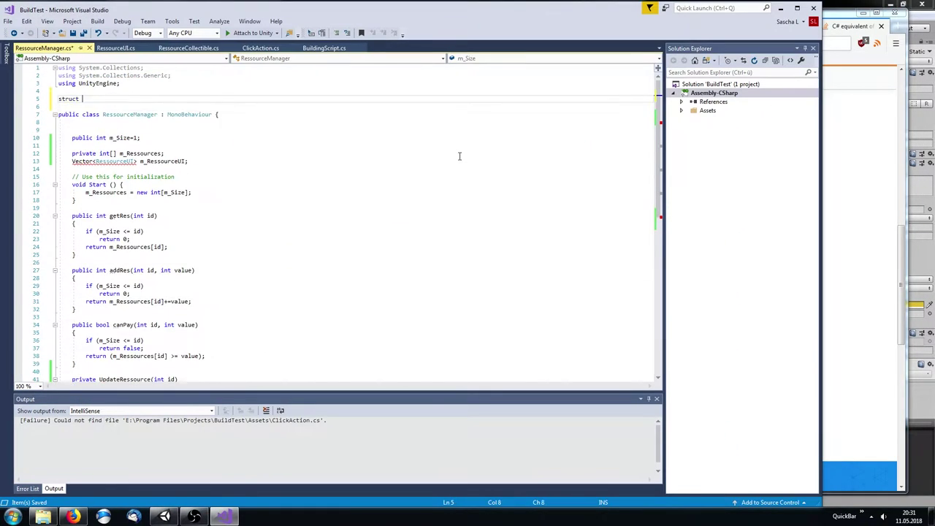
{"action": "key", "text": "Return"}
{"action": "type", "text": "int amount;"}
{"action": "key", "text": "Return"}
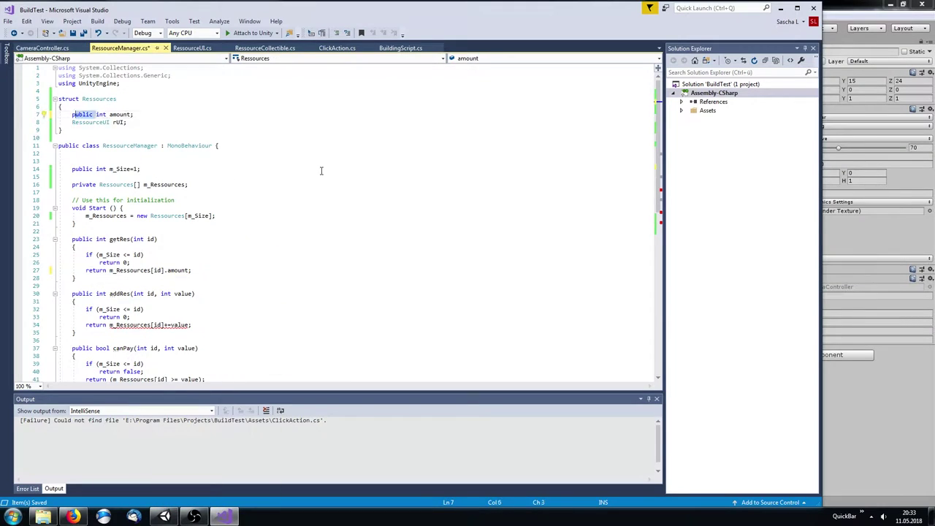
Update addRes to change m_Ressources[id].amount instead of a plain integer
{"action": "scroll", "coordinate": [290, 299], "scroll_direction": "down", "scroll_amount": 1}
{"action": "left_click", "coordinate": [110, 302]}
{"action": "key", "text": "End"}
{"action": "key", "text": "Return"}
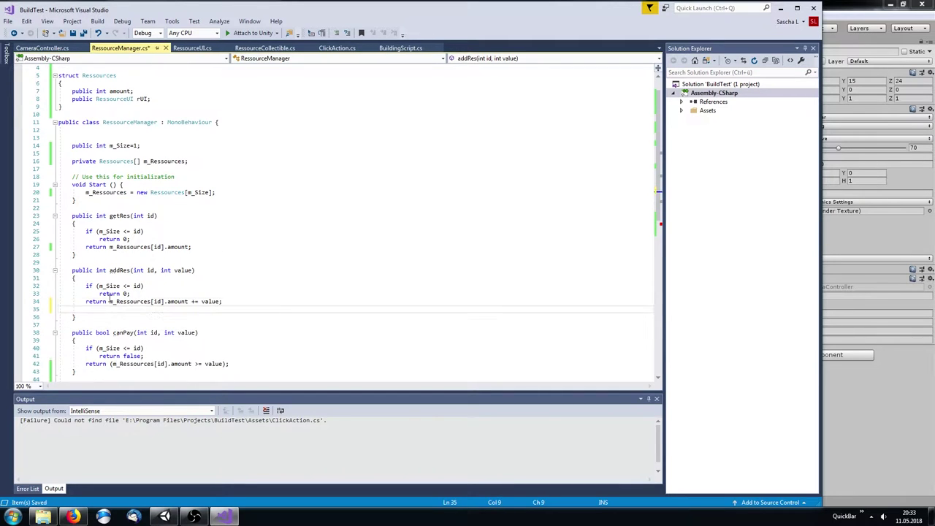
{"action": "key", "text": "Return"}
{"action": "type", "text": "m_Ressources[id].RessourceUI"}
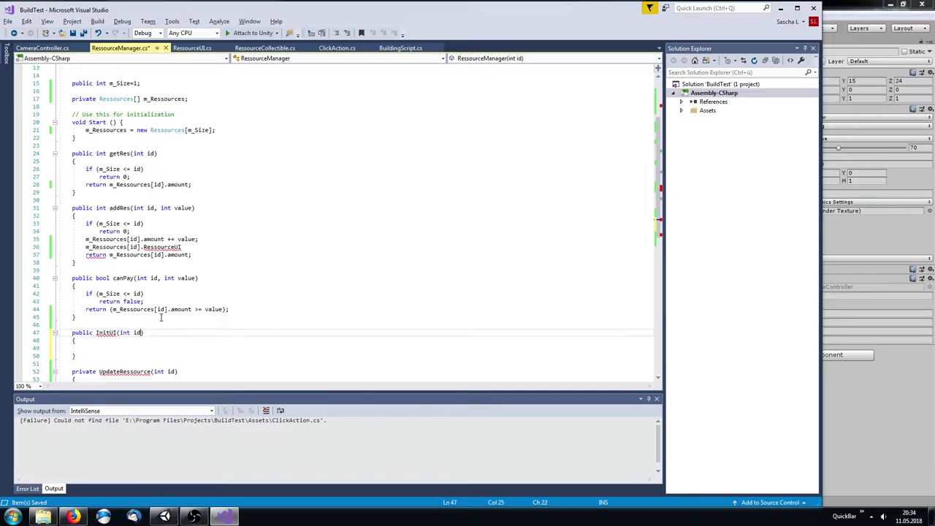
Add InitUI(int id, RessourceUI rUI) to RessourceManager with a size check that logs an error
{"action": "scroll", "coordinate": [161, 317], "scroll_direction": "down", "scroll_amount": 1}
{"action": "type", "text": ", RessourceUI rUI"}
{"action": "key", "text": "Down"}
{"action": "key", "text": "Down"}
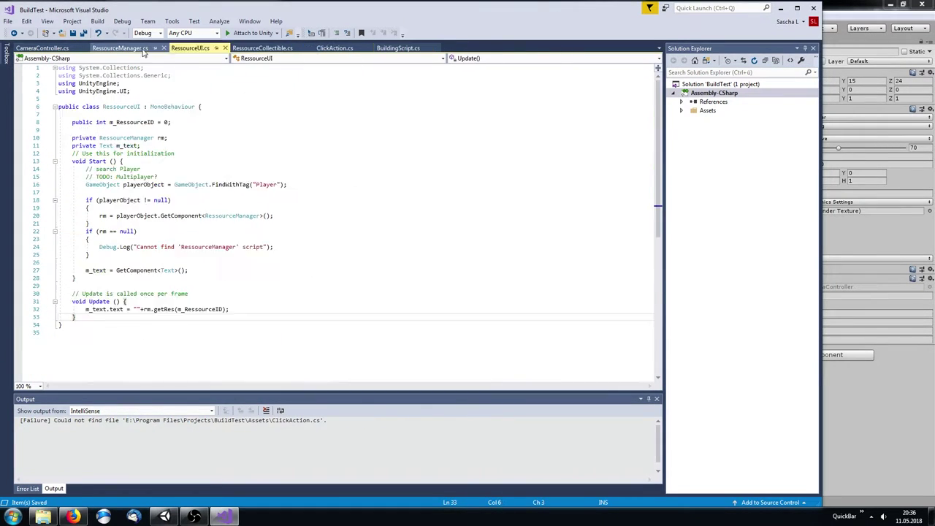
{"action": "scroll", "coordinate": [196, 329], "scroll_direction": "up", "scroll_amount": 1}
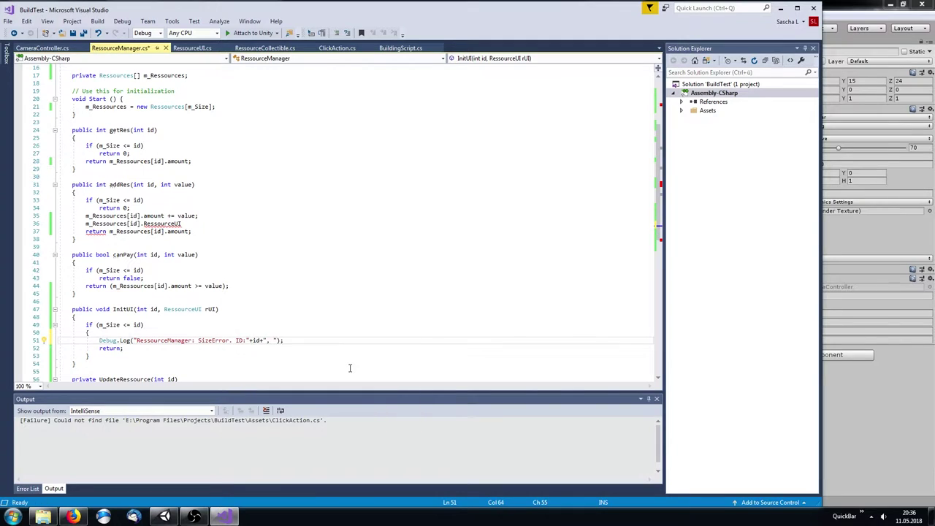
{"action": "key", "text": "Return"}
{"action": "scroll", "coordinate": [111, 351], "scroll_direction": "down", "scroll_amount": 1}
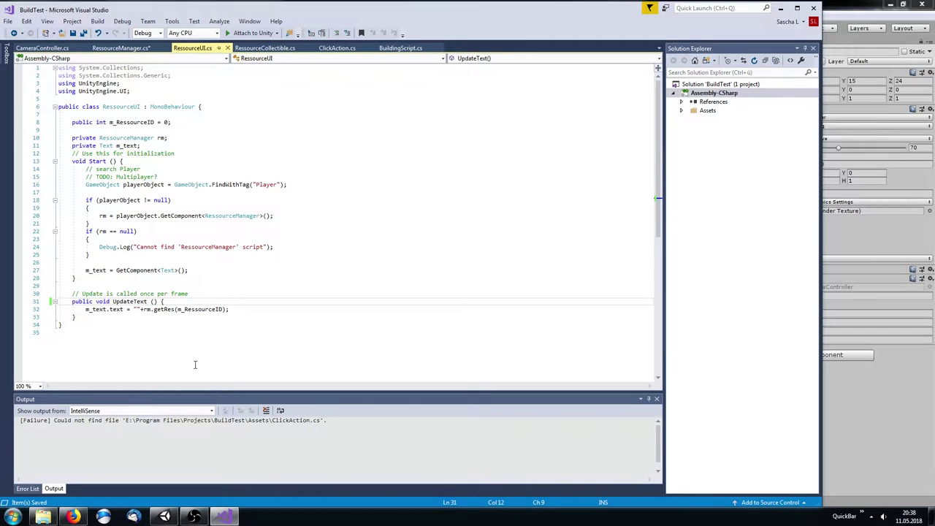
In RessourceUI, add an else block calling rm.InitUI(m_RessourceID, this) and initialise rm to null
{"action": "type", "text": "int amount"}
{"action": "left_click", "coordinate": [144, 310]}
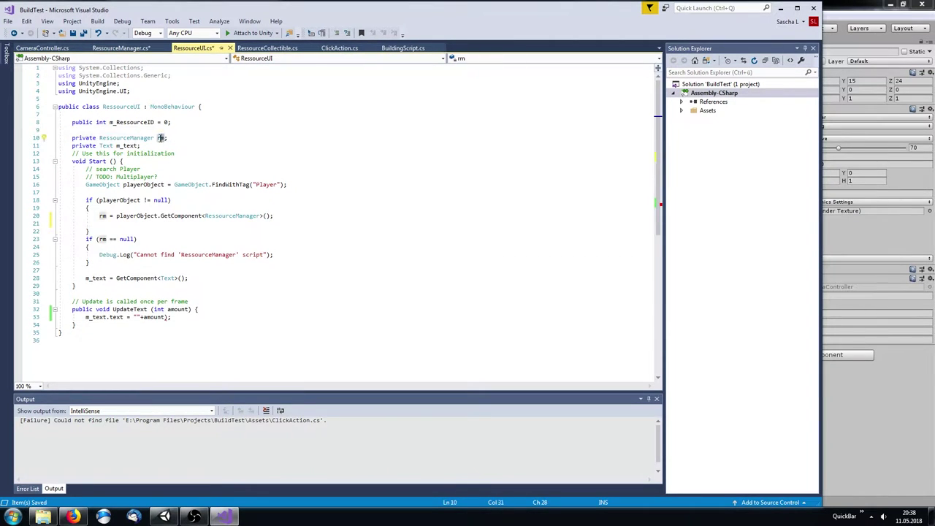
{"action": "type", "text": "else {"}
{"action": "key", "text": "ctrl+x"}
{"action": "key", "text": "ctrl+v"}
{"action": "type", "text": "rm.InitUI("}
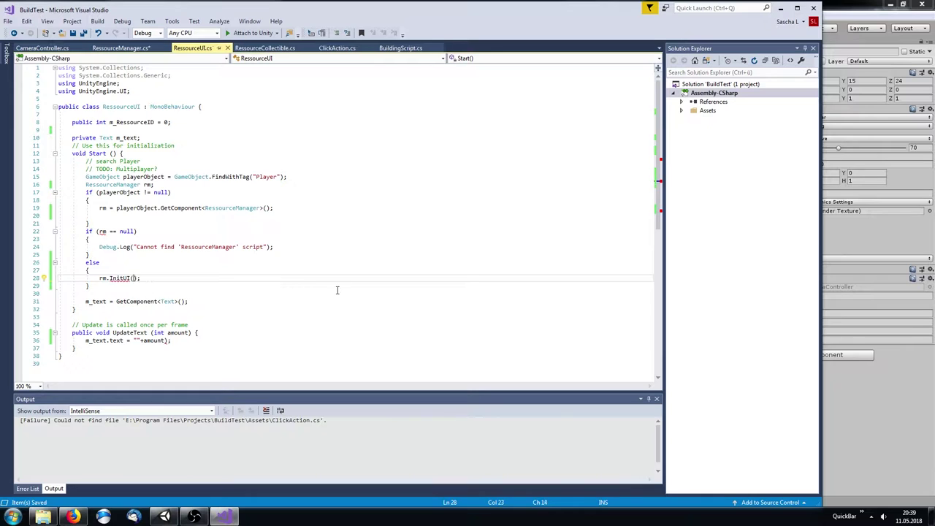
{"action": "type", "text": "m_RessourceID,this);"}
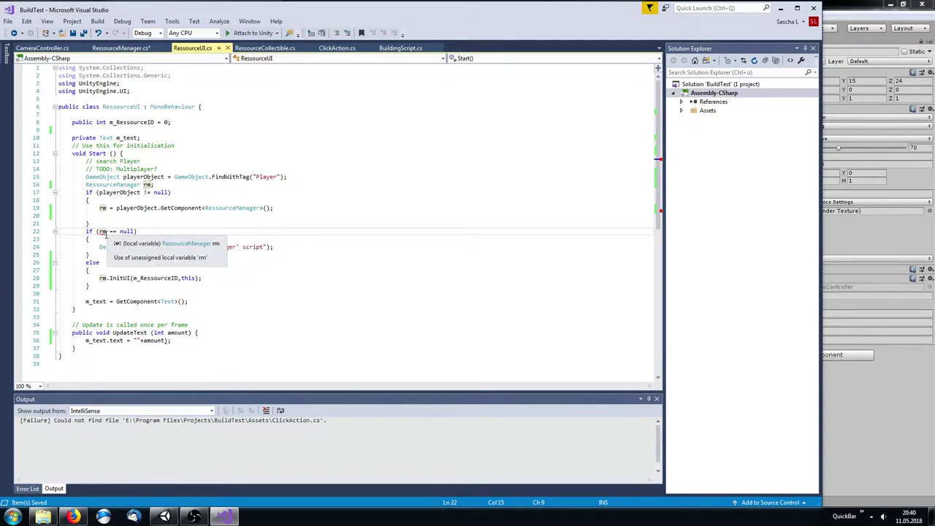
{"action": "left_click", "coordinate": [151, 184]}
{"action": "type", "text": "= null"}
{"action": "key", "text": "End"}
{"action": "key", "text": "Return"}
{"action": "left_click", "coordinate": [286, 226]}
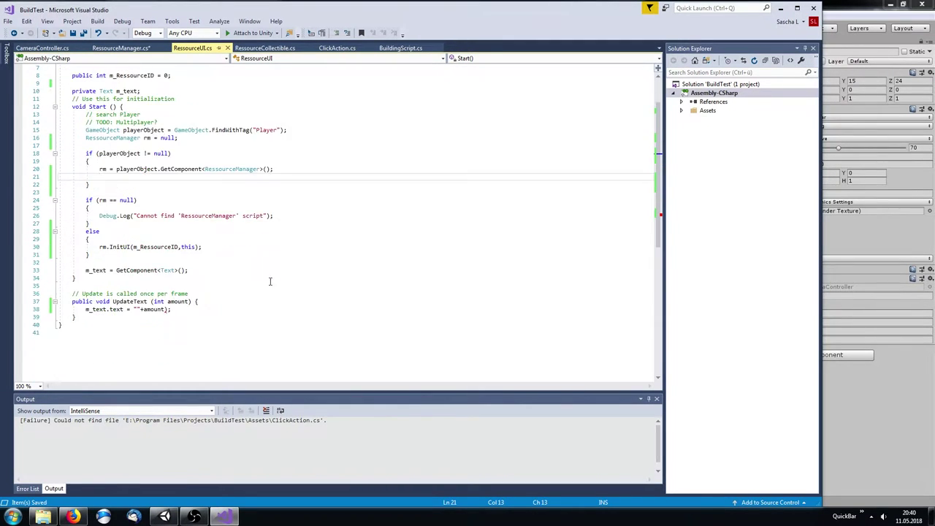
Make RessourceManager's changeRes call rUI.UpdateText with the new amount and delete leftover lines below InitUI
{"action": "key", "text": "ctrl+Tab"}
{"action": "key", "text": "ctrl+BackSpace"}
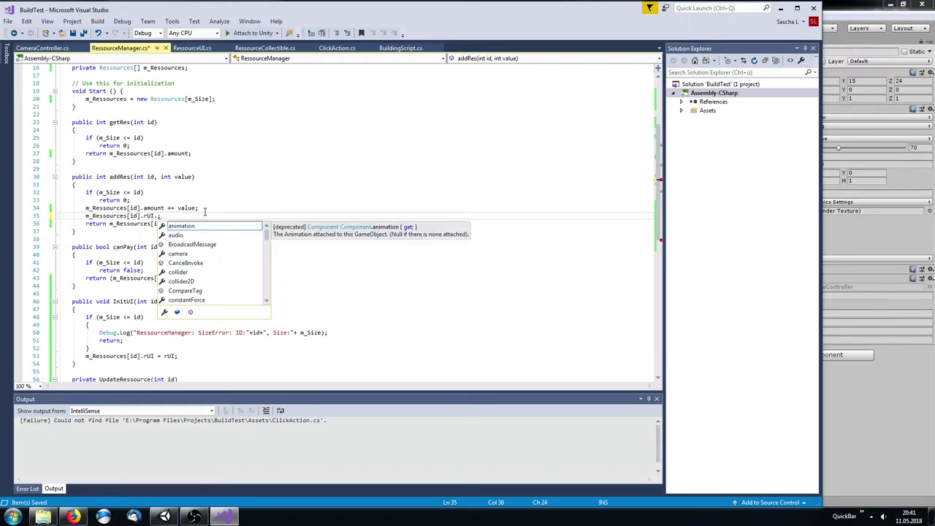
{"action": "type", "text": "rUI.UpdateText("}
{"action": "type", "text": "change"}
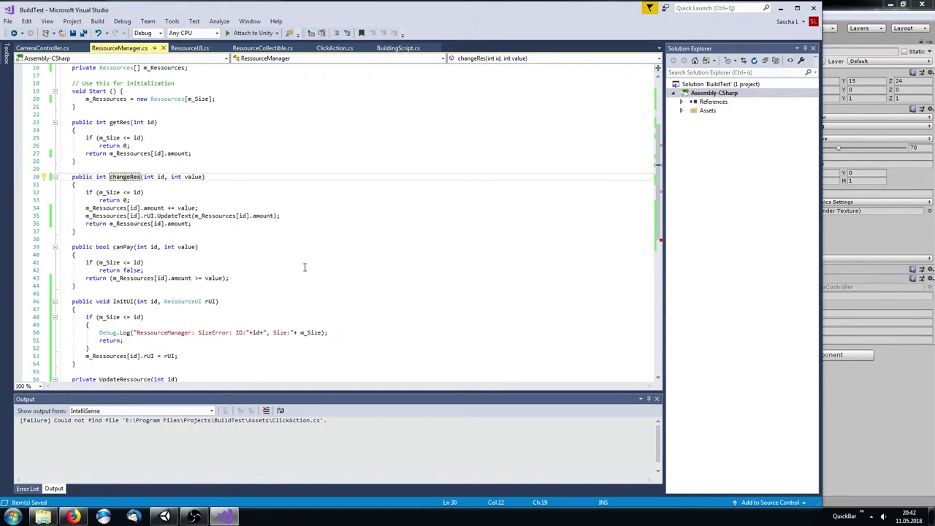
{"action": "scroll", "coordinate": [305, 266], "scroll_direction": "down", "scroll_amount": 3}
{"action": "left_click_drag", "start_coordinate": [134, 354], "coordinate": [80, 287]}
{"action": "key", "text": "BackSpace"}
{"action": "scroll", "coordinate": [386, 329], "scroll_direction": "up", "scroll_amount": 4}
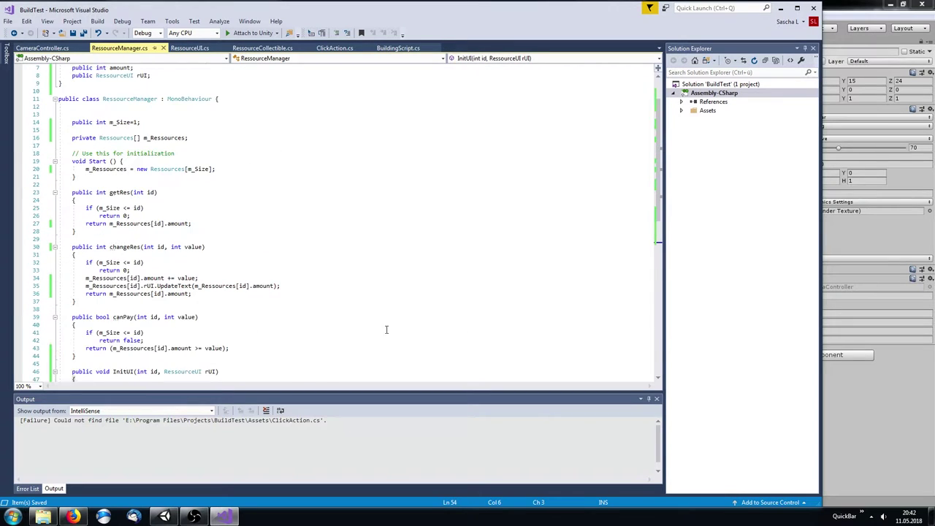
{"action": "scroll", "coordinate": [317, 281], "scroll_direction": "up", "scroll_amount": 1}
{"action": "scroll", "coordinate": [316, 307], "scroll_direction": "down", "scroll_amount": 3}
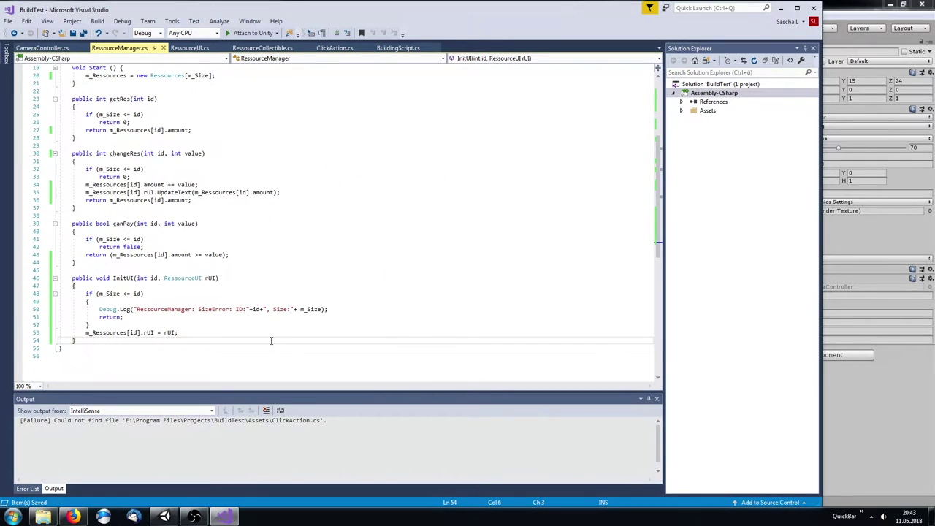
{"action": "scroll", "coordinate": [274, 182], "scroll_direction": "up", "scroll_amount": 6}
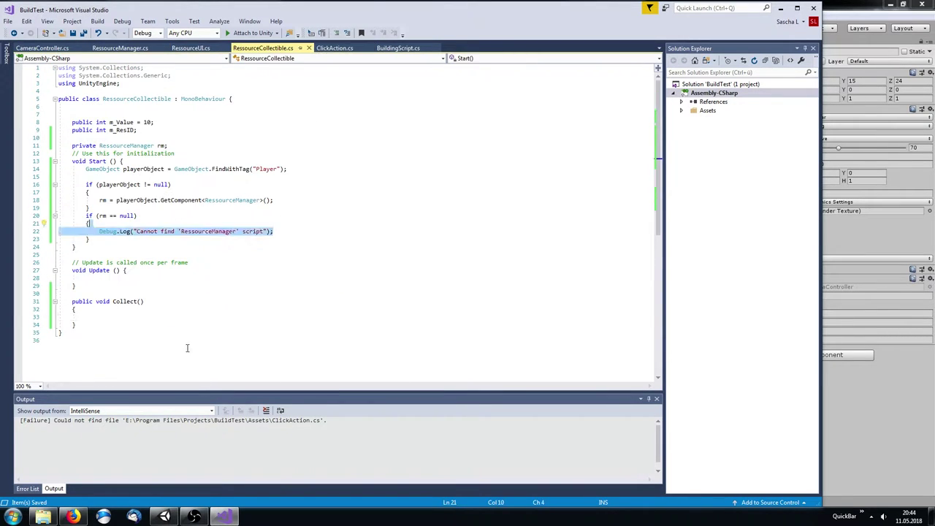
Make Collect call rm.changeRes(m_ResID, m_Value) and then Destroy(gameObject)
{"action": "type", "text": "rm.changeRes(m_ResID, m_Value"}
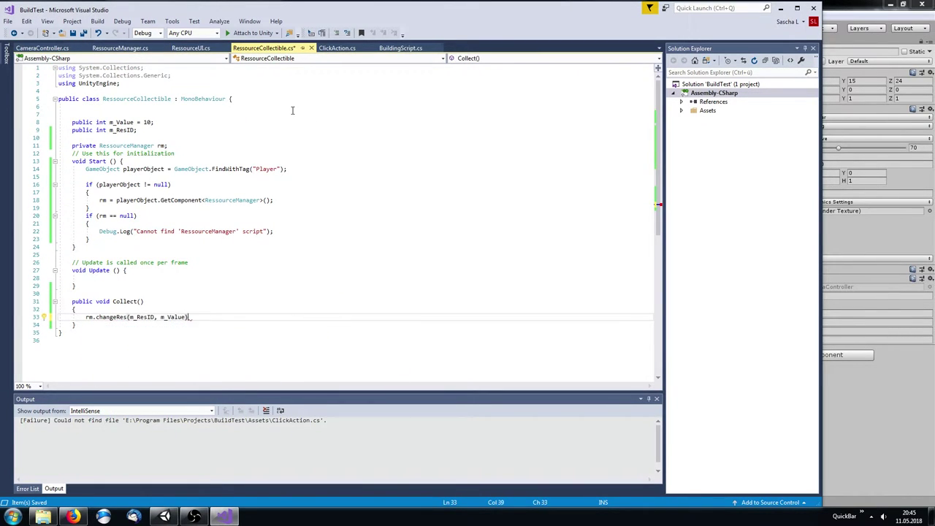
{"action": "type", "text": ";"}
{"action": "key", "text": "Return"}
{"action": "type", "text": "Destroy(gameObject);"}
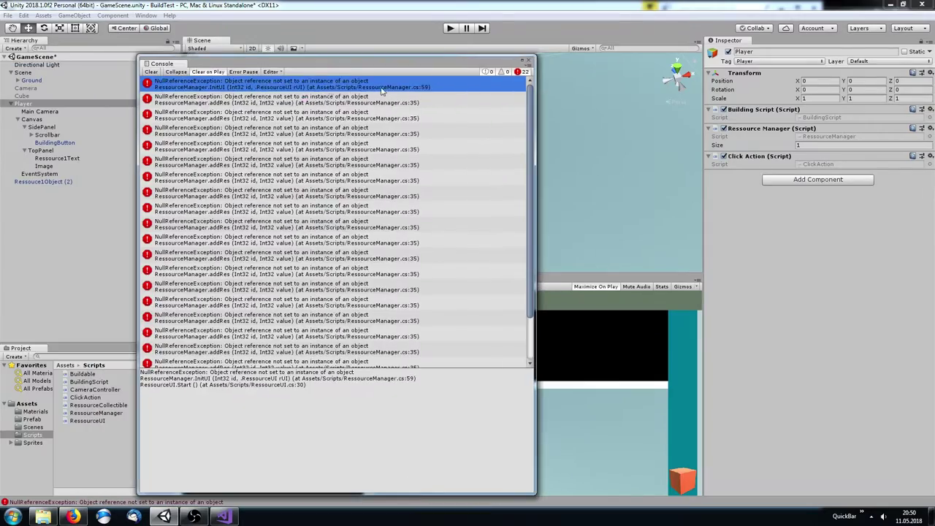
Inspect the NullReferenceException errors from the test run in the console
{"action": "left_click", "coordinate": [379, 86]}
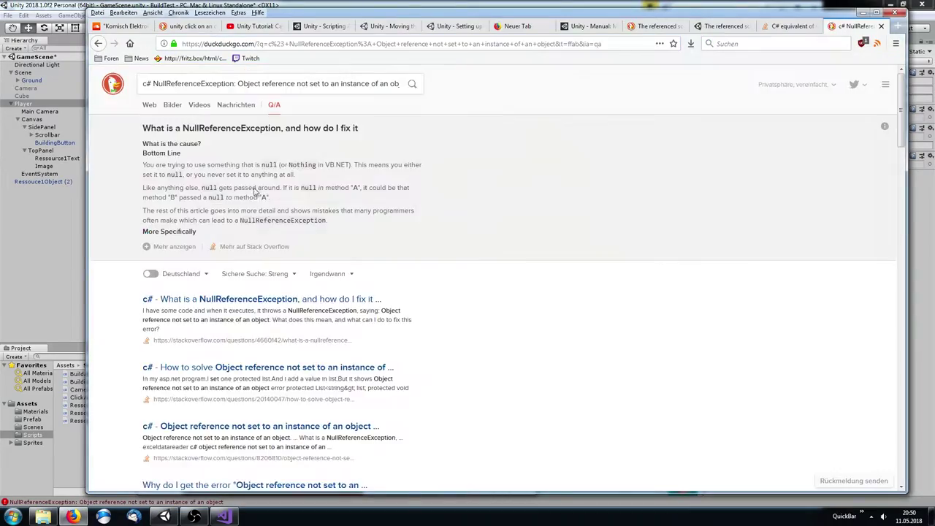
{"action": "scroll", "coordinate": [477, 314], "scroll_direction": "down", "scroll_amount": 5}
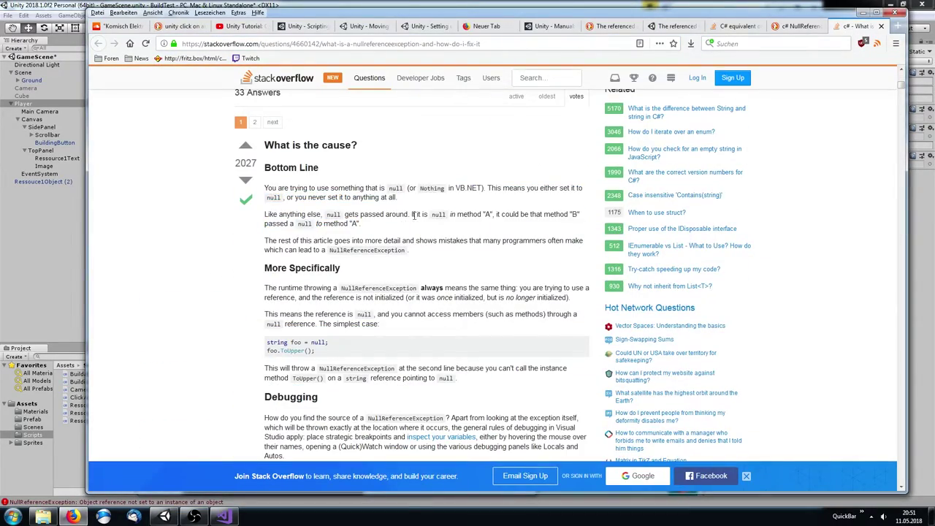
{"action": "key", "text": "alt+Tab"}
Rename RessourceManager's Start method to Awake so m_Ressources is allocated earlier
{"action": "left_click", "coordinate": [256, 209]}
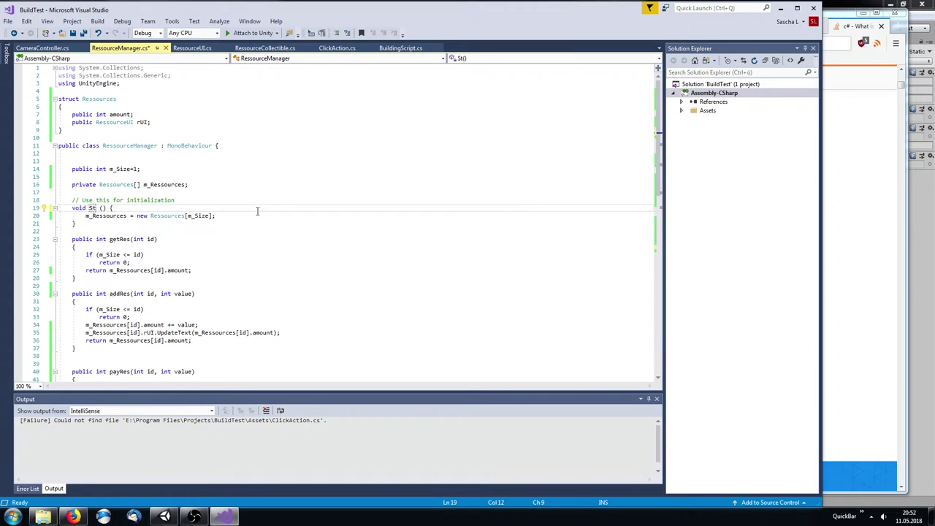
{"action": "key", "text": "ctrl+Return"}
{"action": "type", "text": "void"}
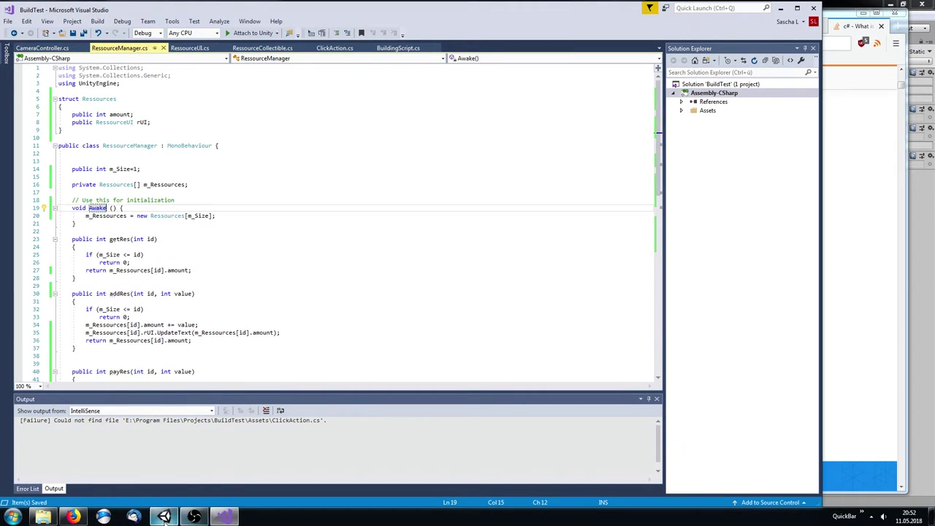
{"action": "left_click", "coordinate": [164, 517]}
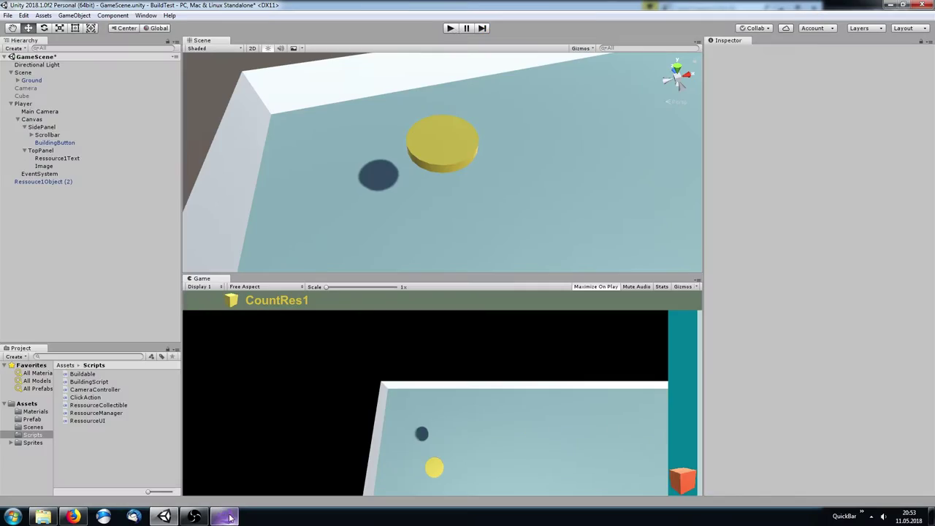
{"action": "key", "text": "alt+Tab"}
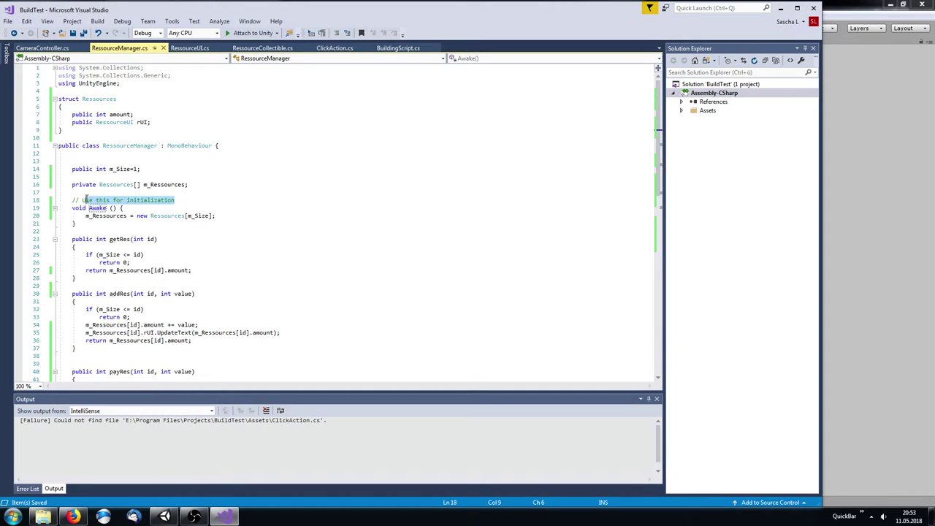
Add comments noting the manager must initialise before RessourceUI, and review InitUI
{"action": "type", "text": "."}
{"action": "key", "text": "Return"}
{"action": "type", "text": "// Needs to be before"}
{"action": "left_click", "coordinate": [189, 47]}
{"action": "key", "text": "Return"}
{"action": "type", "text": "// Needs to be after Manager Awake"}
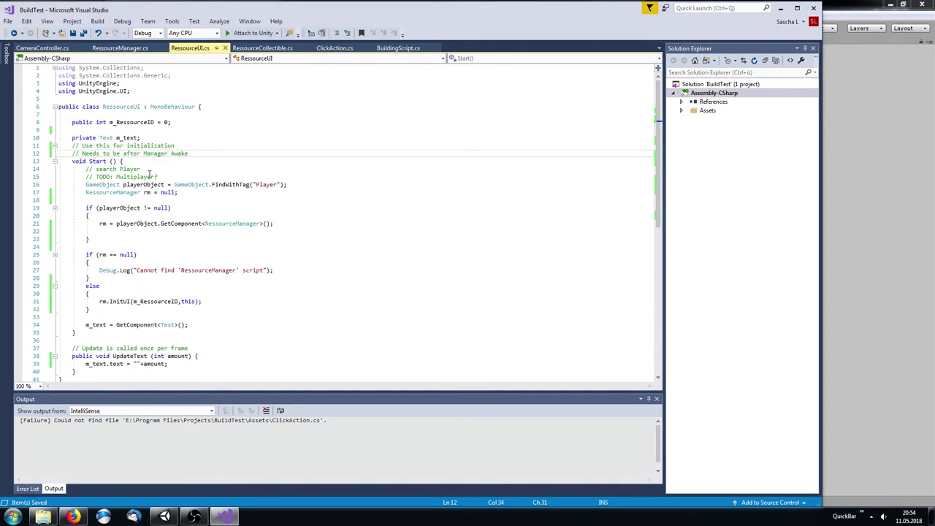
{"action": "left_click", "coordinate": [120, 47]}
{"action": "scroll", "coordinate": [198, 256], "scroll_direction": "down", "scroll_amount": 5}
{"action": "left_click", "coordinate": [198, 318]}
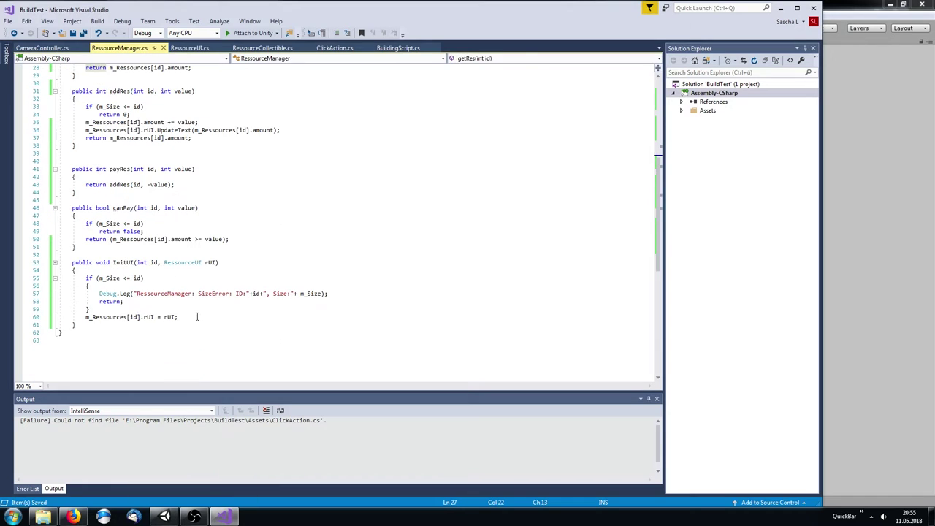
{"action": "scroll", "coordinate": [198, 256], "scroll_direction": "up", "scroll_amount": 3}
{"action": "scroll", "coordinate": [198, 255], "scroll_direction": "down", "scroll_amount": 4}
Check the yellow disc's collectible settings, recheck RessourceUI's Start, then press Play to test collecting
{"action": "key", "text": "alt+Tab"}
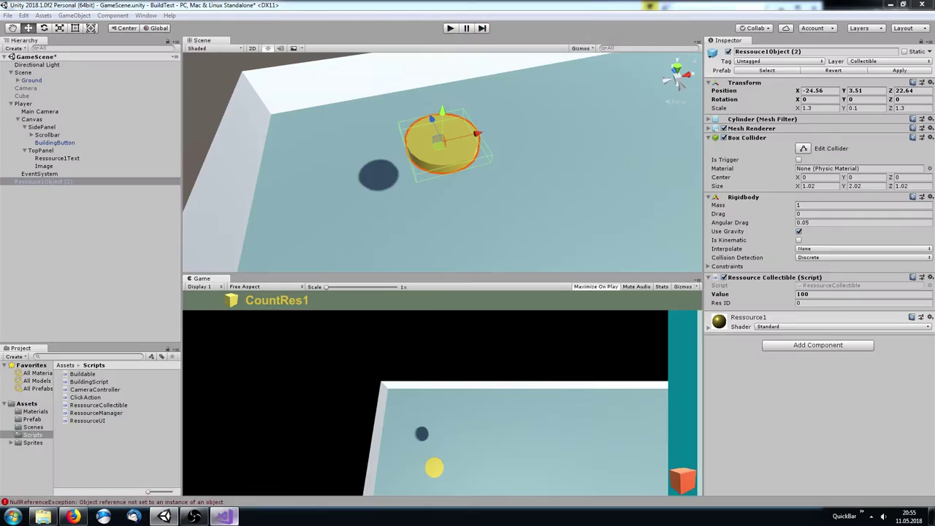
{"action": "left_click", "coordinate": [224, 518]}
{"action": "left_click", "coordinate": [224, 518]}
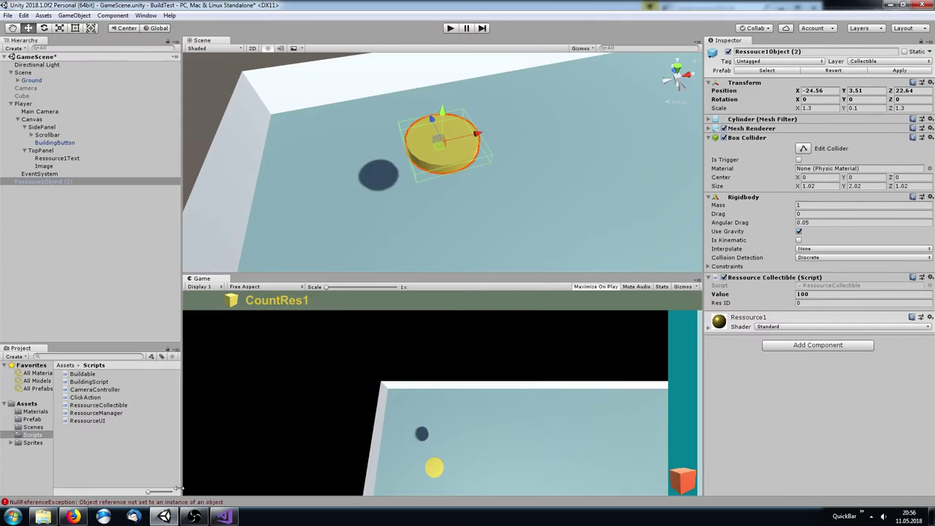
{"action": "left_click", "coordinate": [225, 519]}
{"action": "left_click", "coordinate": [224, 518]}
{"action": "left_click", "coordinate": [225, 518]}
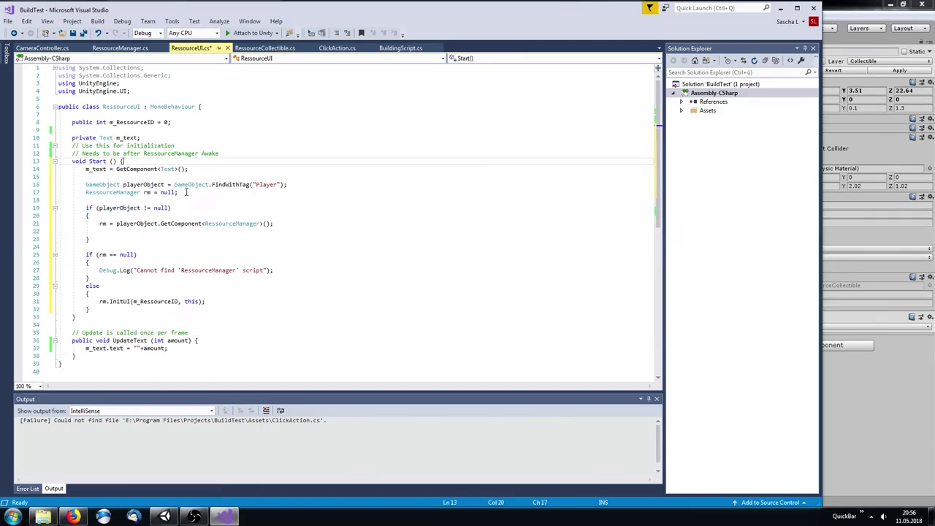
{"action": "left_click", "coordinate": [163, 517]}
{"action": "left_click", "coordinate": [448, 28]}
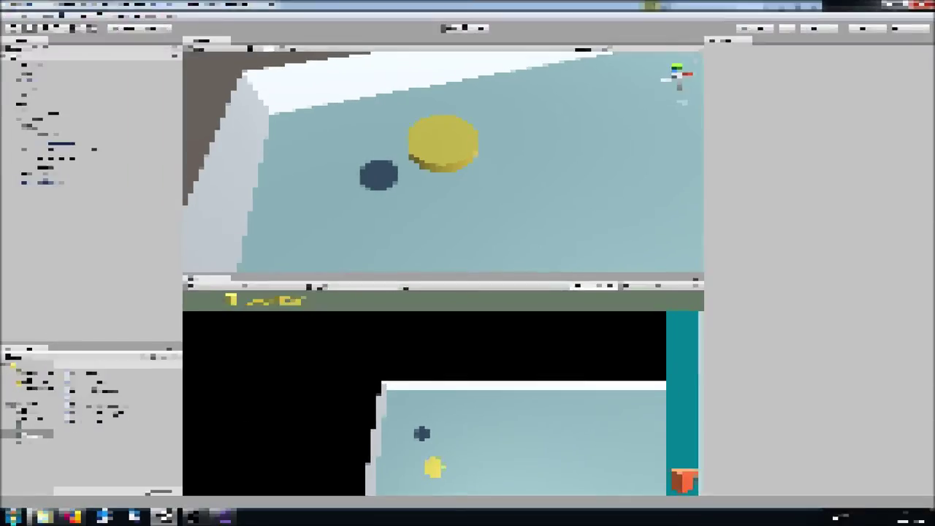